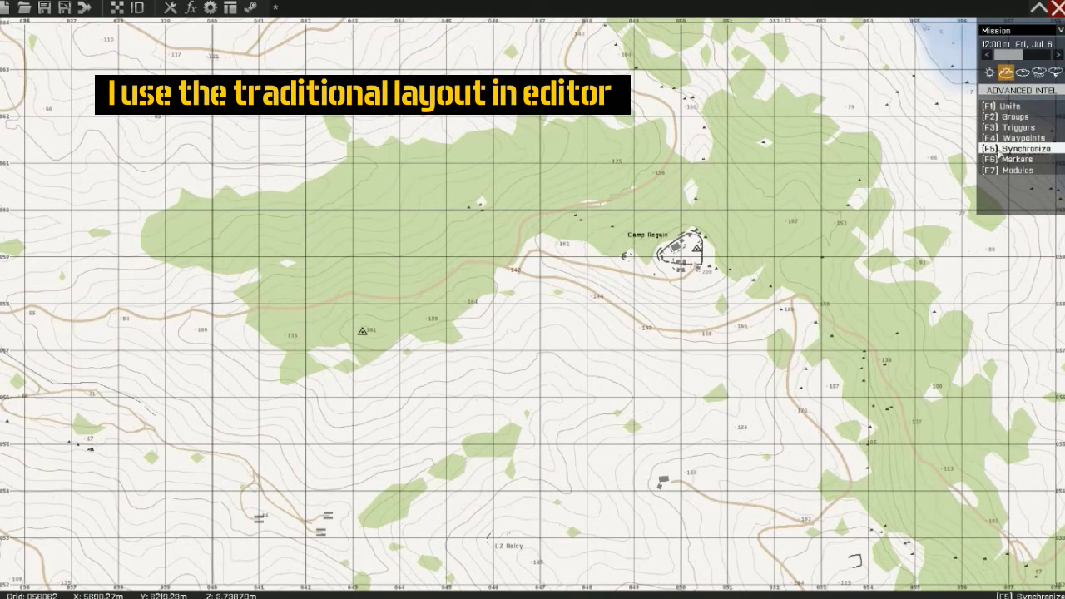
# Place a BLUFOR NATO Rifleman with Player control in the open yard inside Camp Rogain.
pyautogui.click(1007, 159)
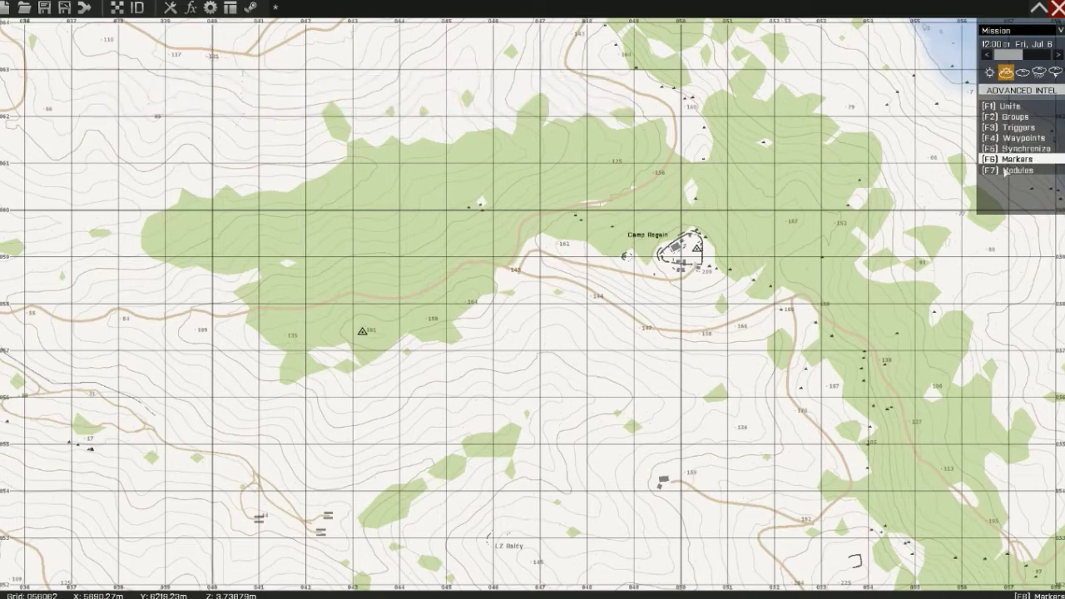
pyautogui.scroll(5, 607, 278)
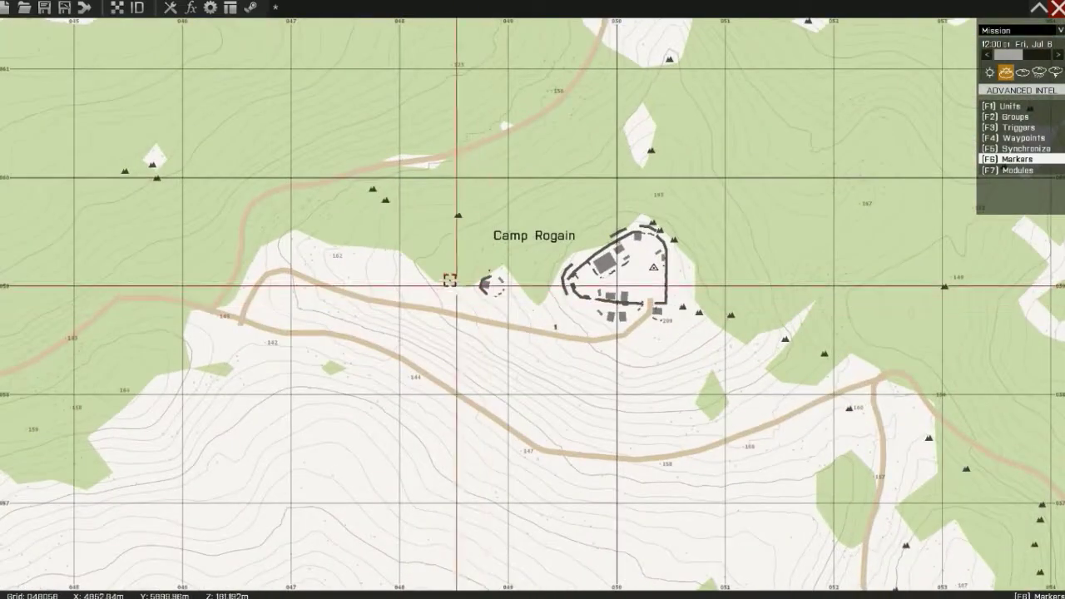
pyautogui.scroll(3, 479, 277)
pyautogui.moveTo(592, 255); pyautogui.dragTo(330, 248, button='right')
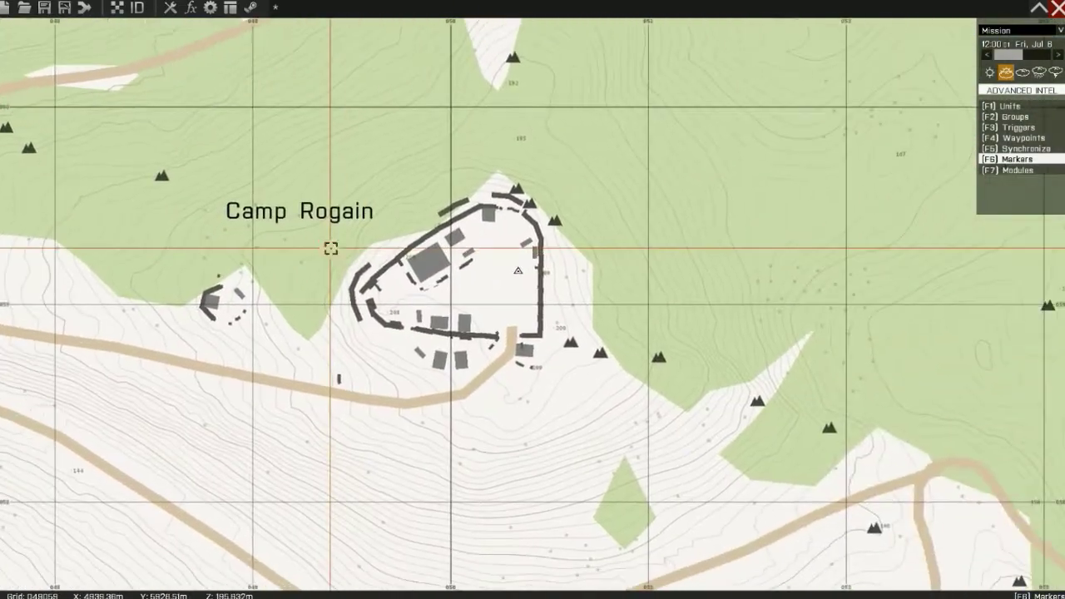
pyautogui.scroll(3, 468, 298)
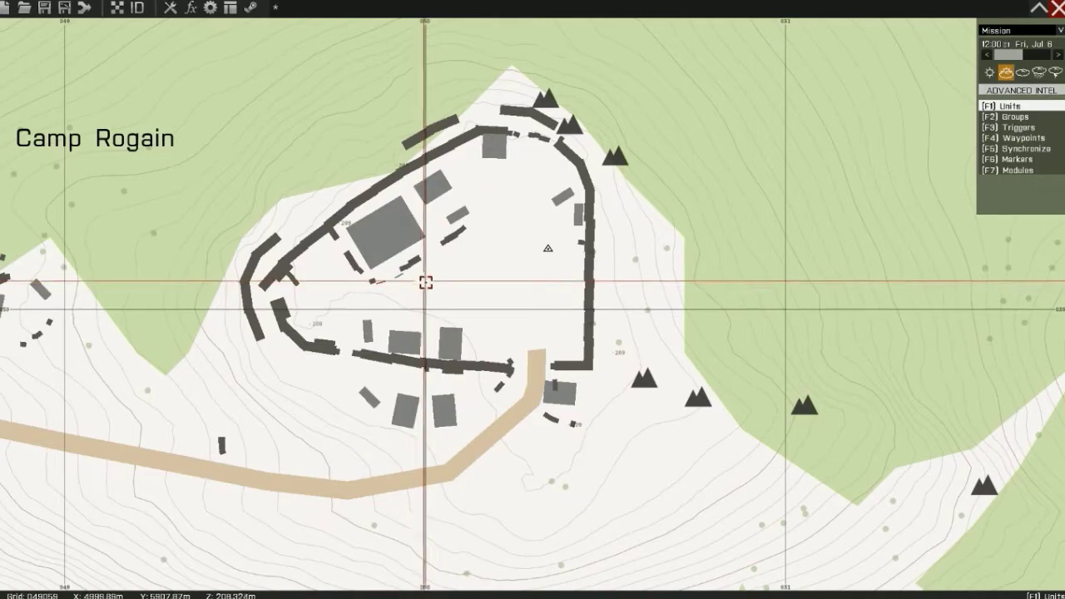
pyautogui.doubleClick(426, 283)
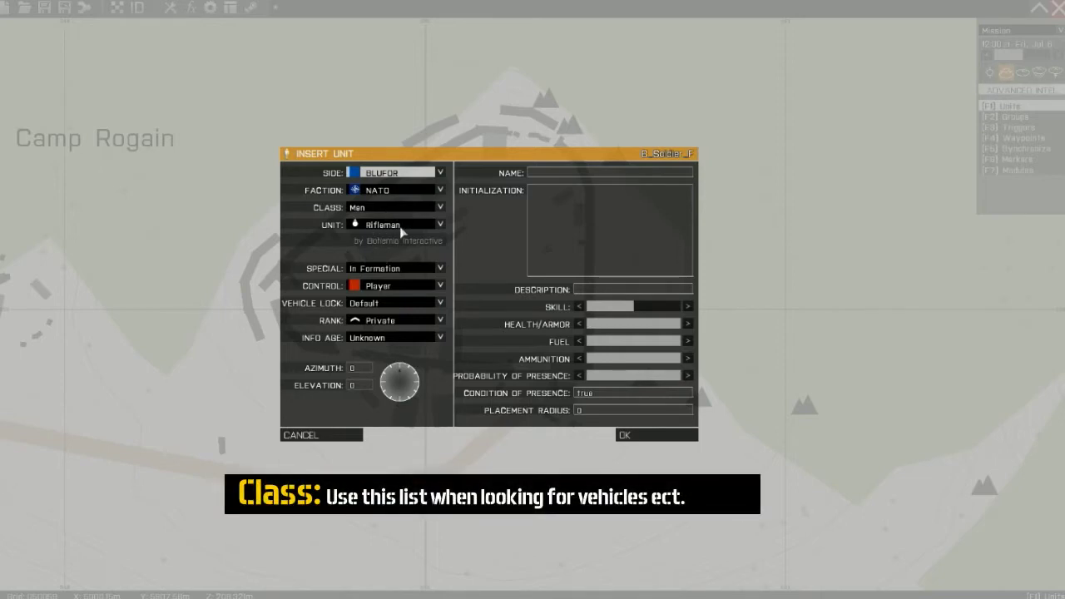
pyautogui.click(626, 435)
# Preview the mission, walk around the camp as the rifleman, and abort back to the editor.
pyautogui.scroll(5, 424, 316)
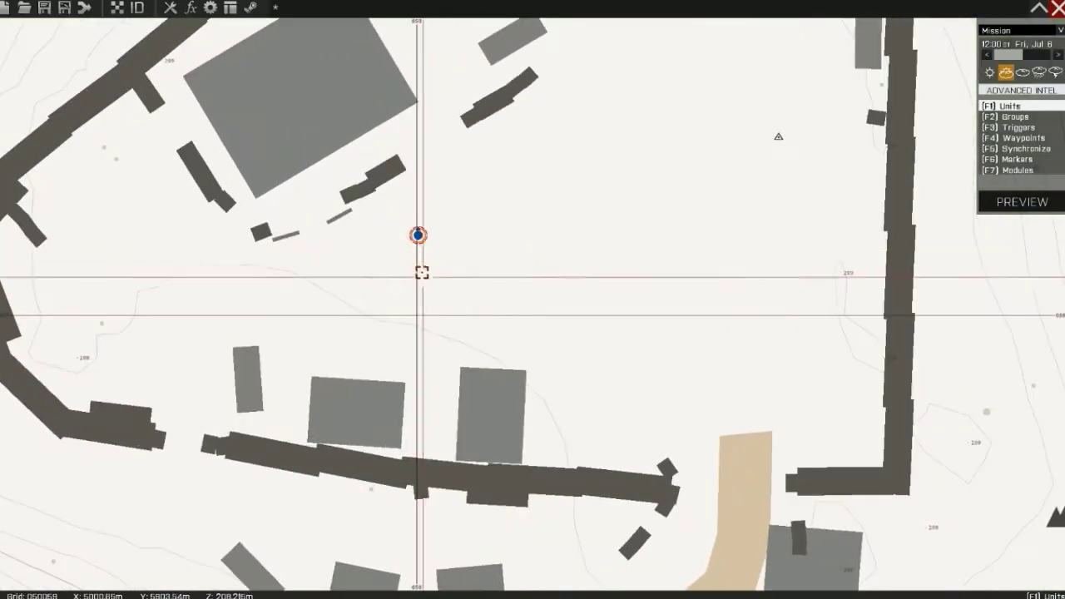
pyautogui.moveTo(418, 214); pyautogui.dragTo(443, 246, button='right')
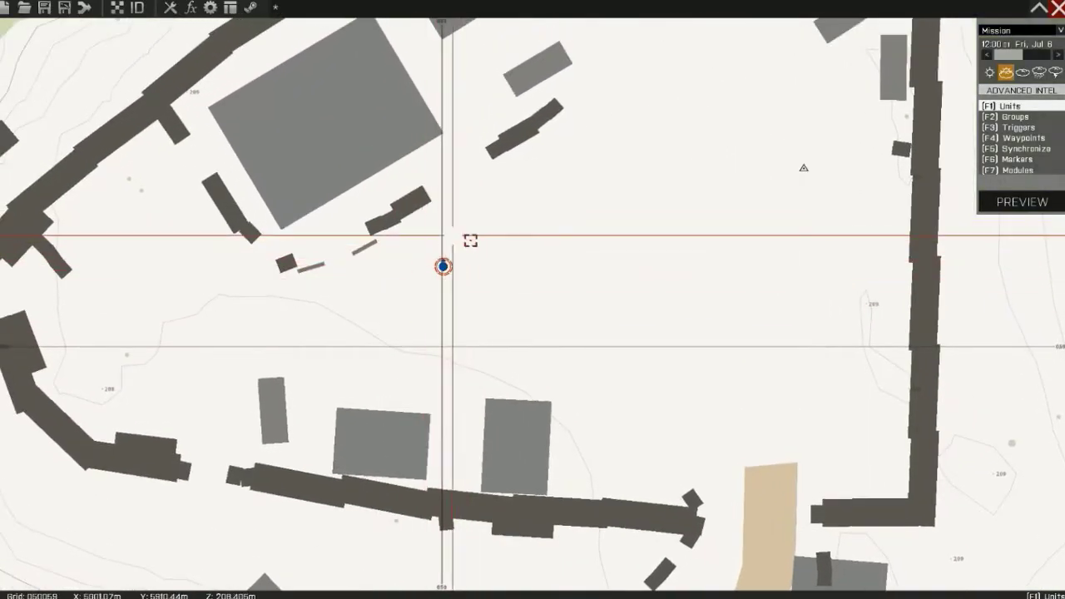
pyautogui.scroll(-5, 463, 297)
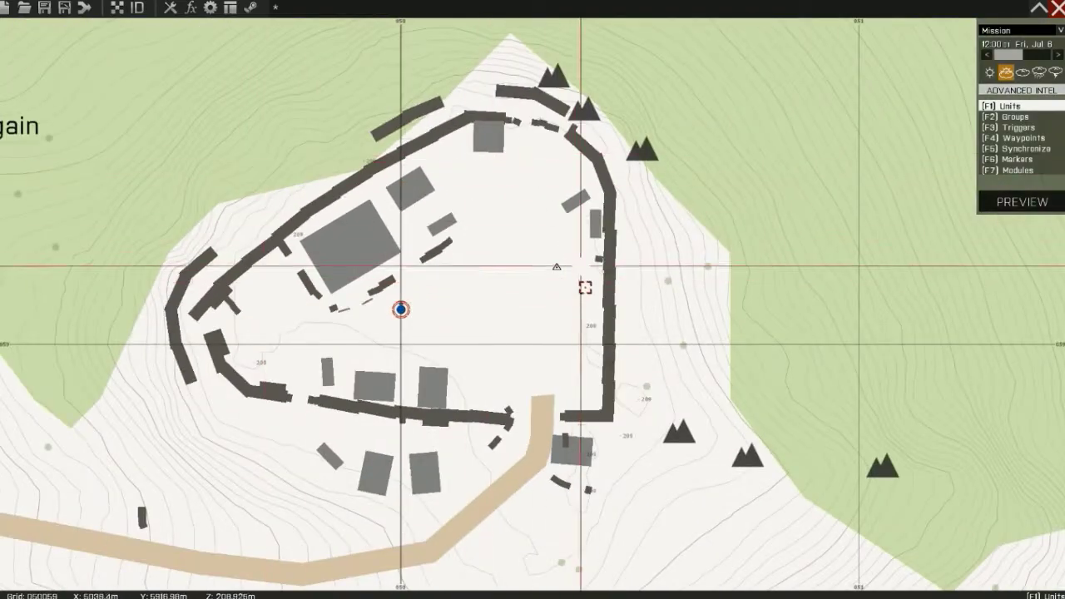
pyautogui.moveTo(327, 337); pyautogui.dragTo(442, 325, button='right')
pyautogui.click(994, 202)
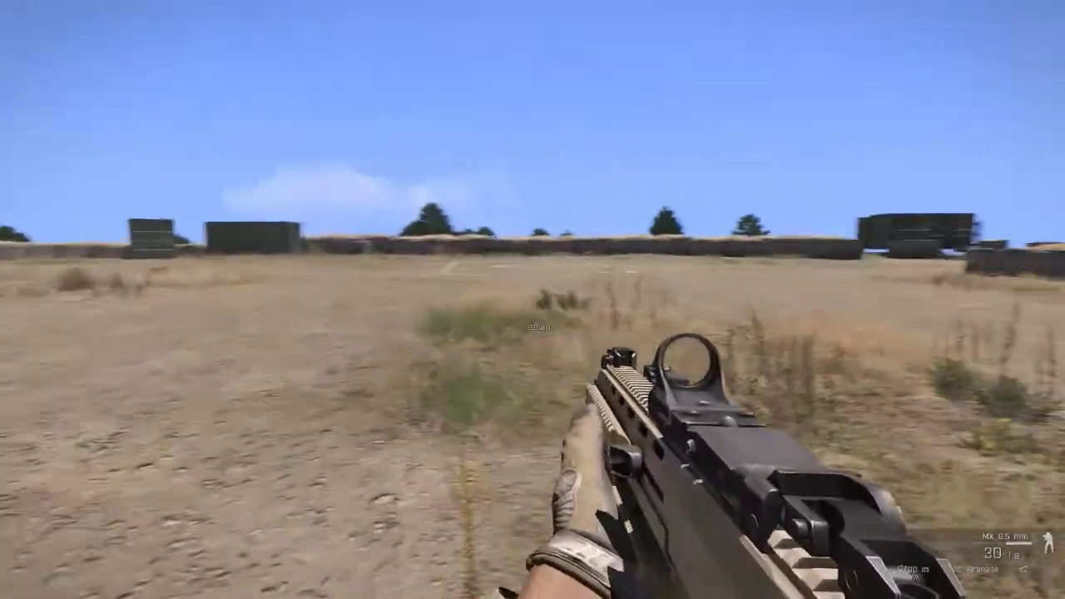
pyautogui.press('w')
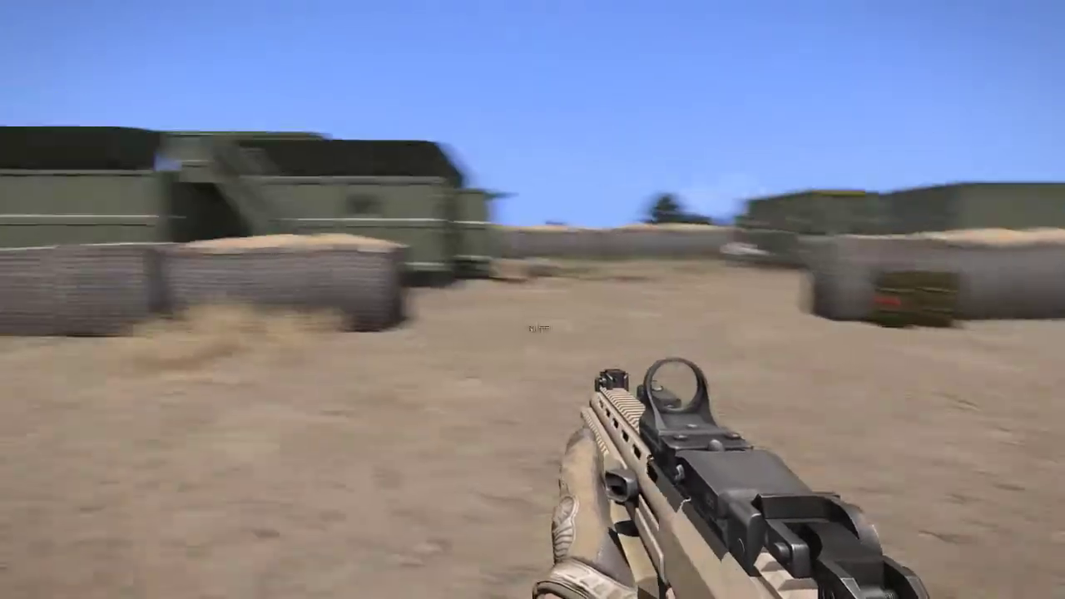
pyautogui.press('Escape')
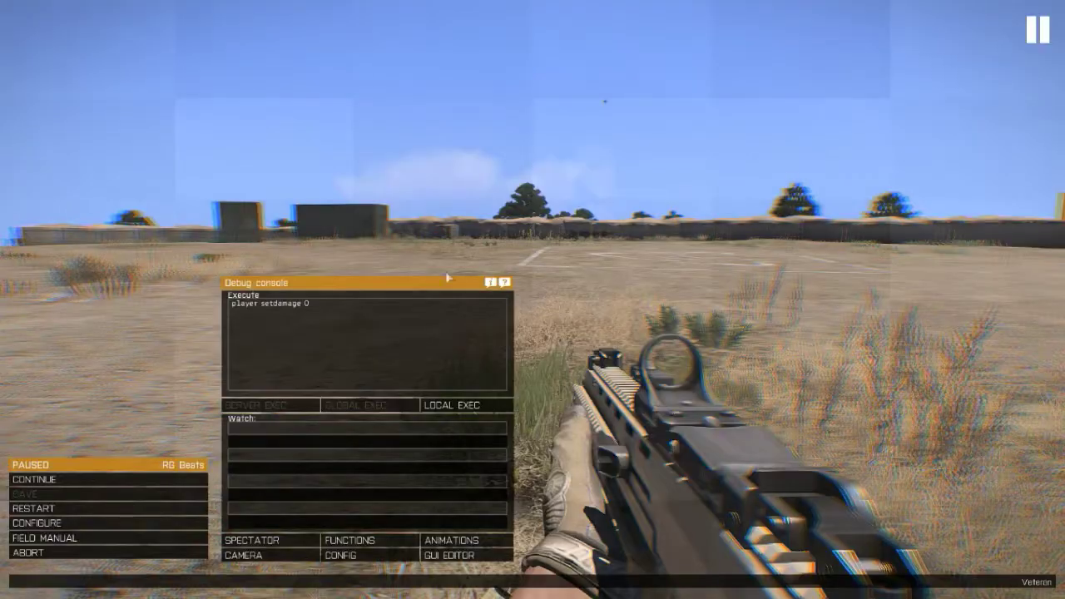
pyautogui.click(73, 551)
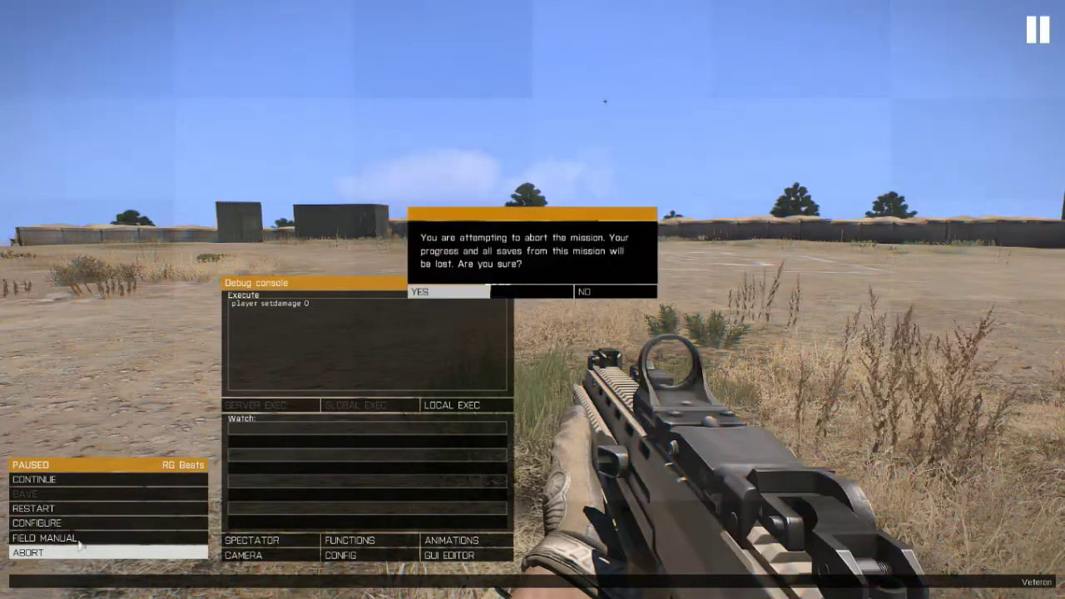
pyautogui.click(460, 288)
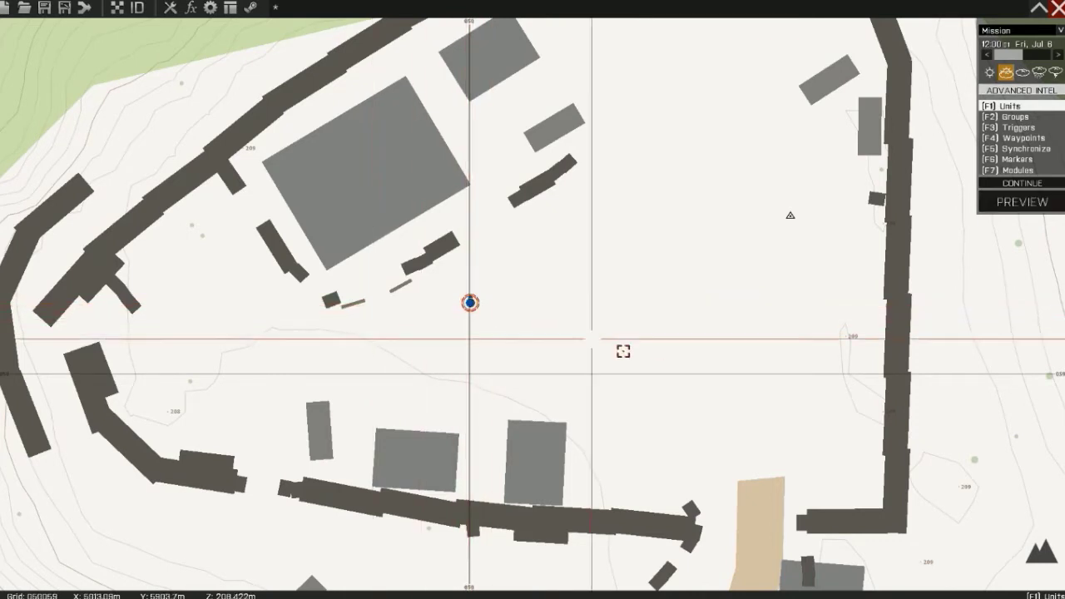
# Move the player rifleman a short distance northeast within the camp, just below the narrow wall.
pyautogui.moveTo(469, 301); pyautogui.dragTo(527, 243)
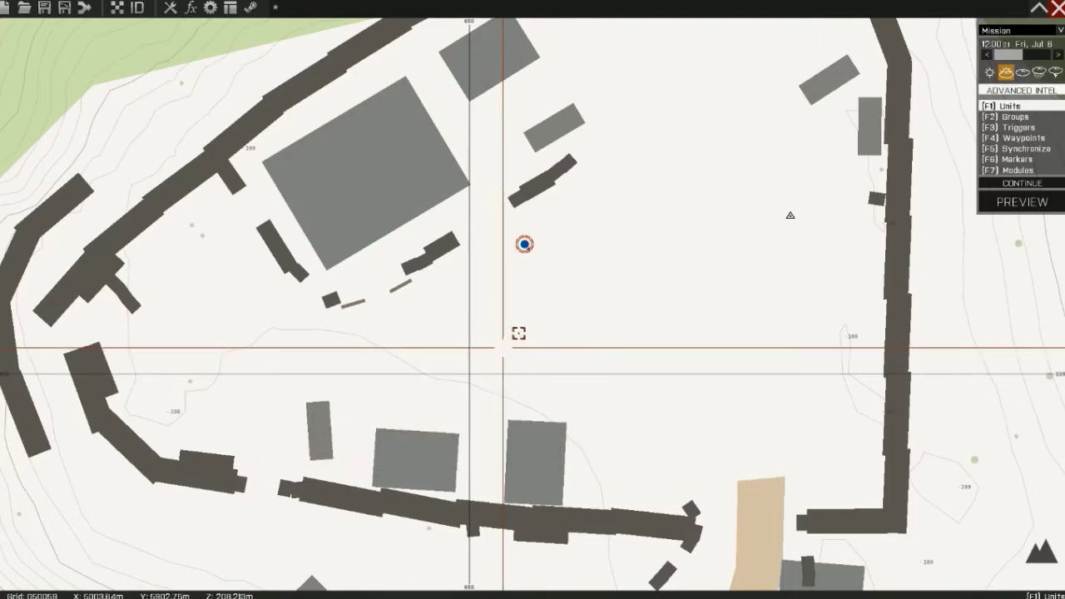
pyautogui.scroll(4, 518, 333)
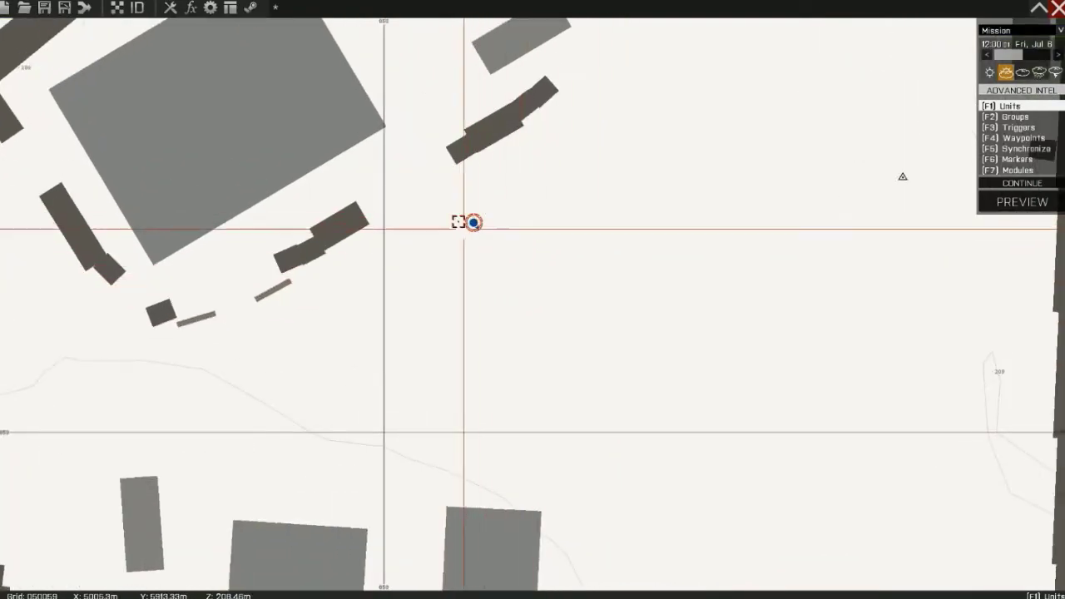
pyautogui.scroll(-4, 481, 223)
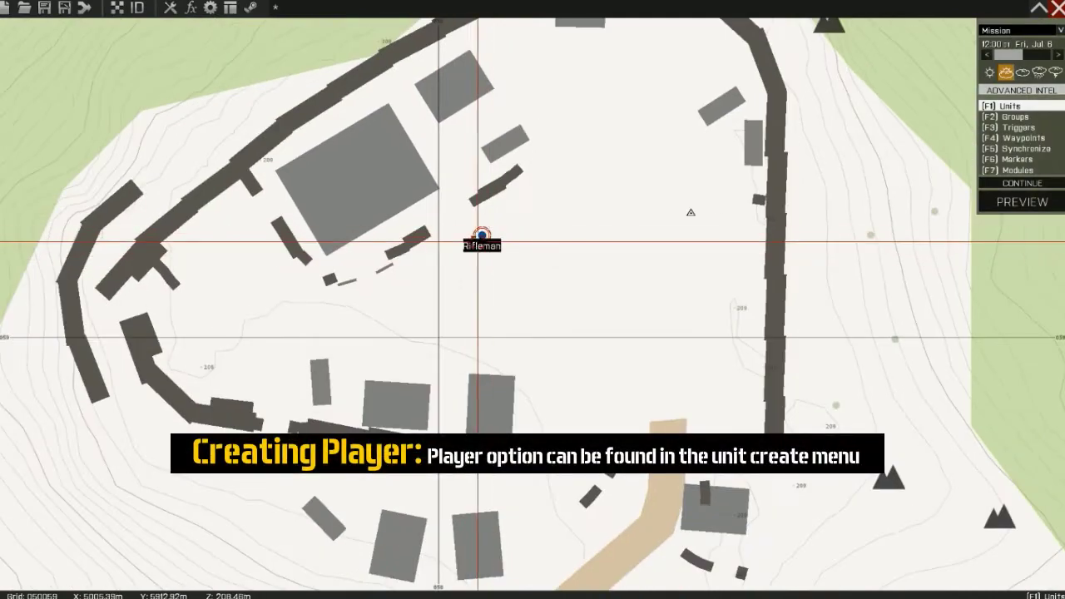
pyautogui.scroll(-3, 481, 228)
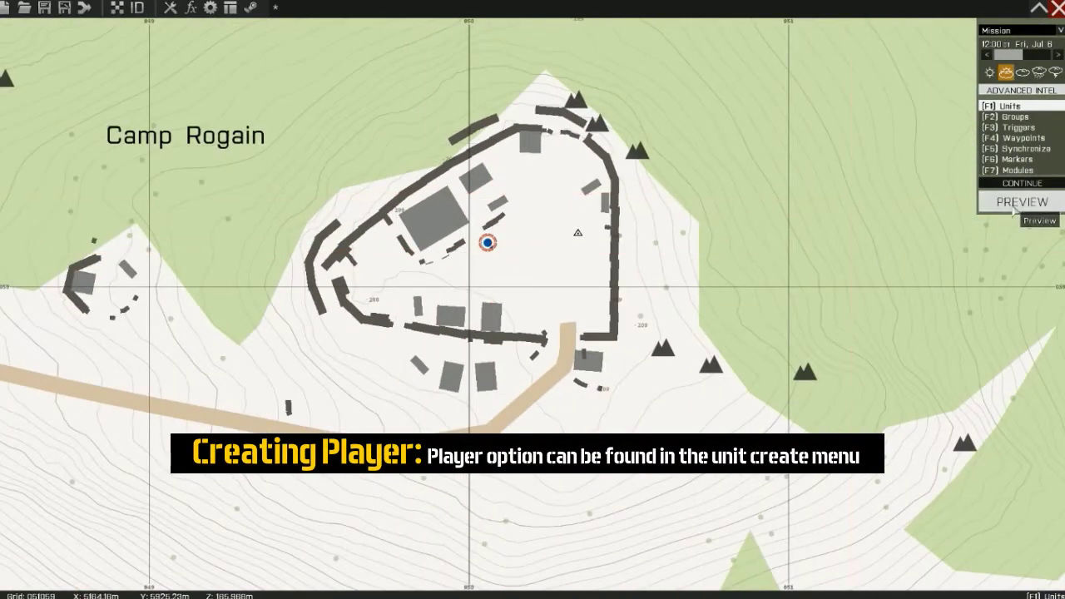
pyautogui.scroll(-3, 487, 242)
pyautogui.scroll(5, 474, 266)
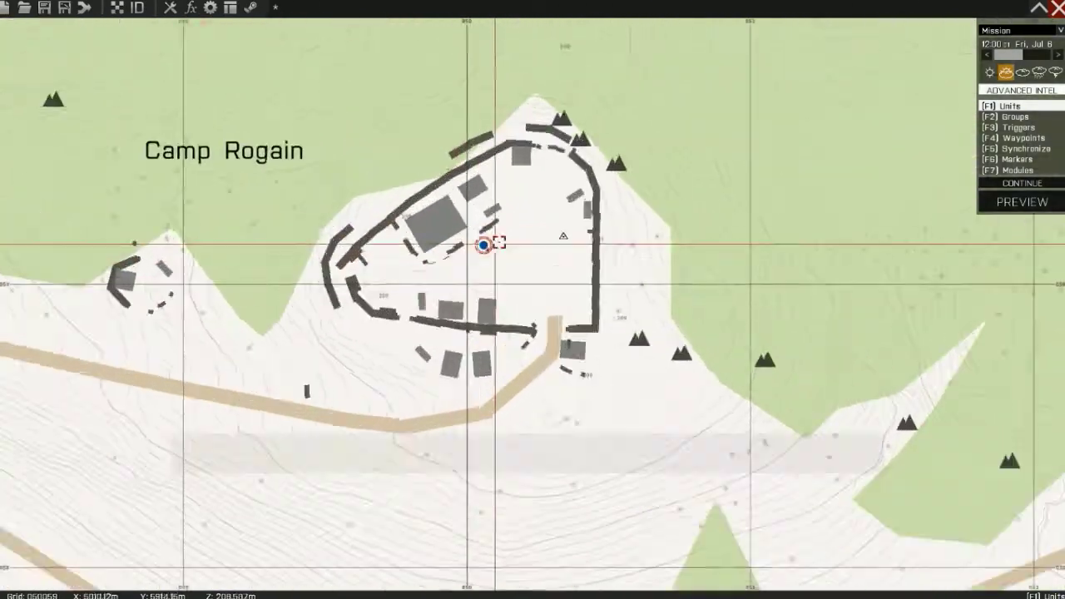
# Insert a BLUFOR NATO Infantry group of type Weapons Squad in the camp's yard, southeast of the player.
pyautogui.moveTo(542, 261); pyautogui.dragTo(536, 293, button='right')
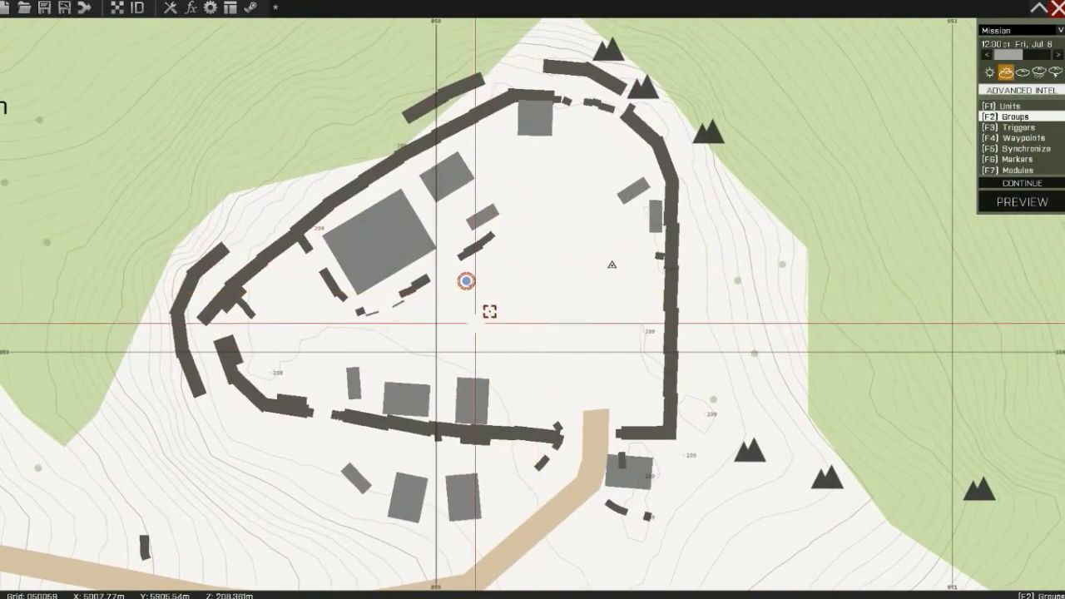
pyautogui.scroll(6, 482, 316)
pyautogui.scroll(-5, 573, 271)
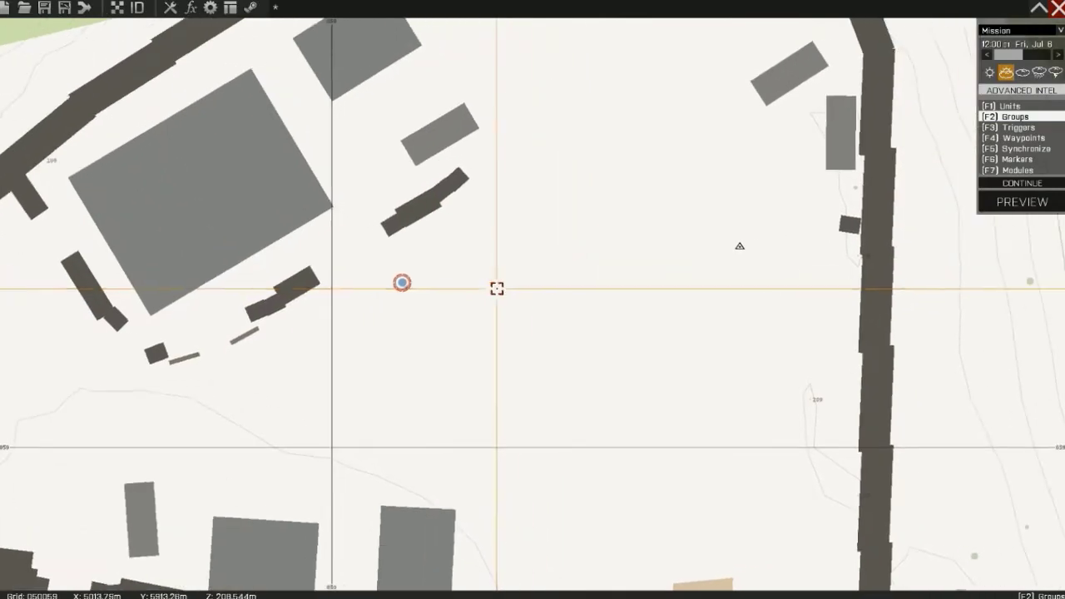
pyautogui.scroll(4, 532, 278)
pyautogui.scroll(1, 523, 260)
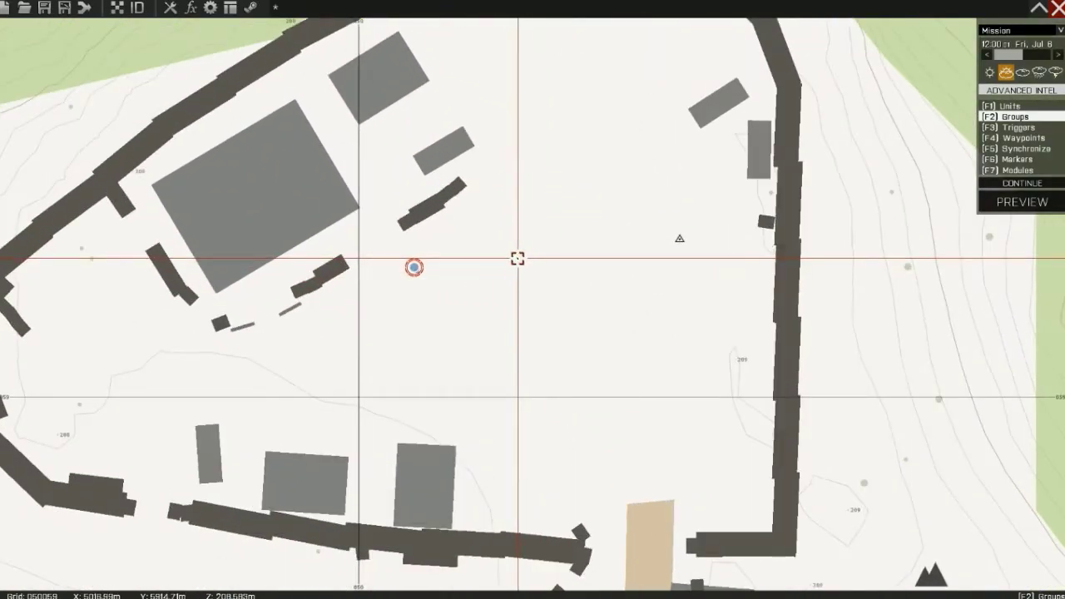
pyautogui.scroll(-5, 517, 258)
pyautogui.scroll(4, 519, 330)
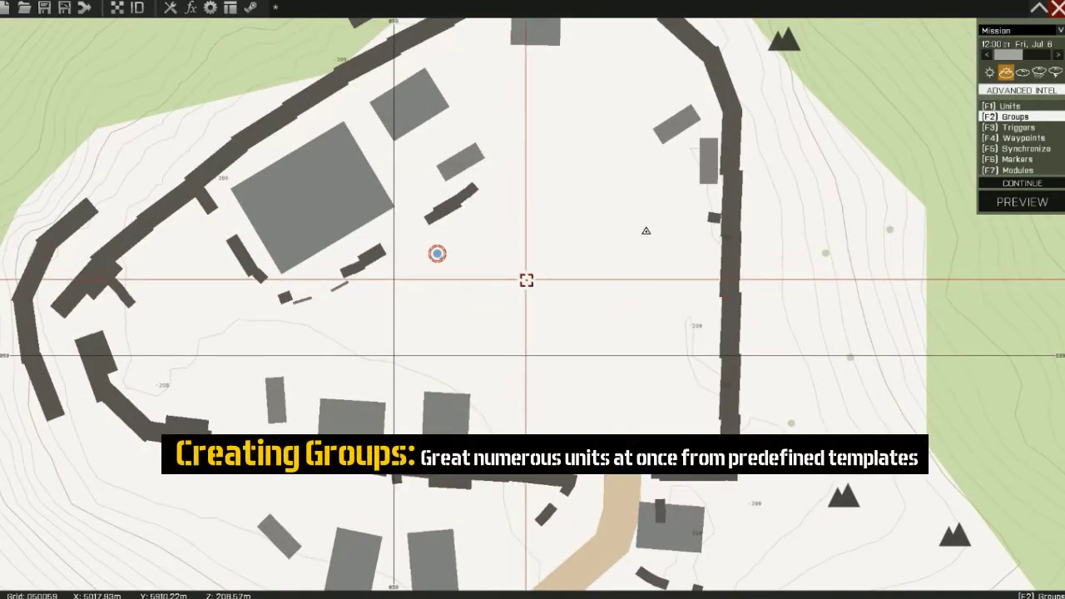
pyautogui.doubleClick(526, 280)
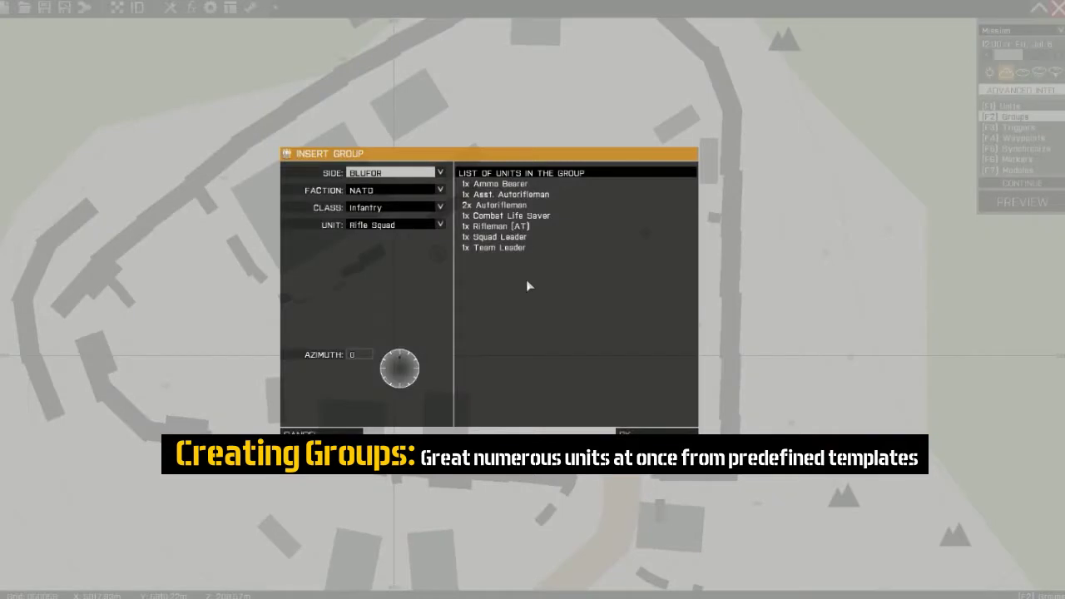
pyautogui.click(381, 208)
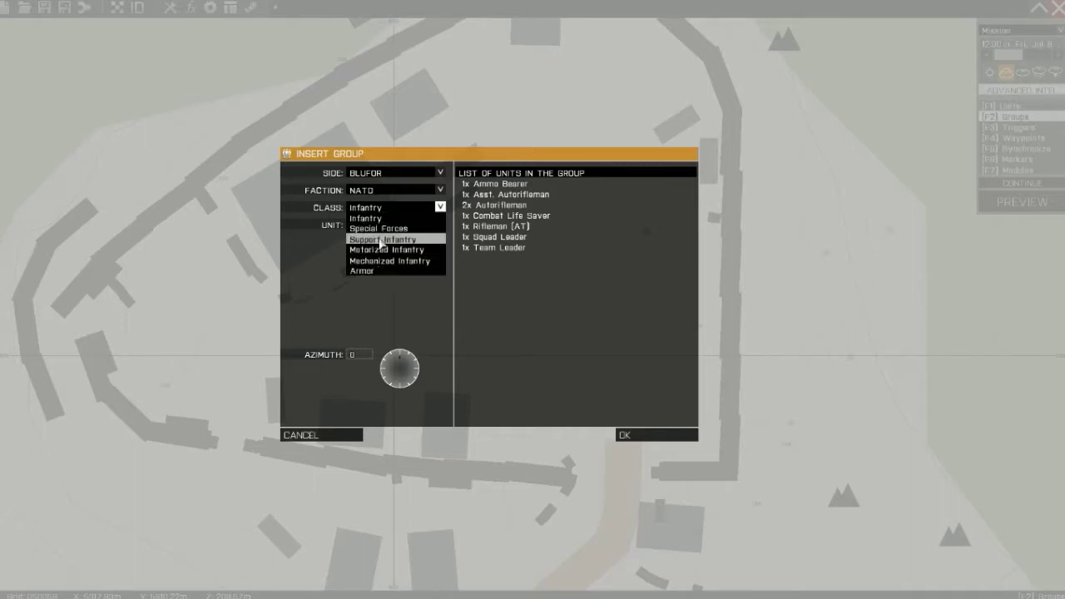
pyautogui.click(381, 219)
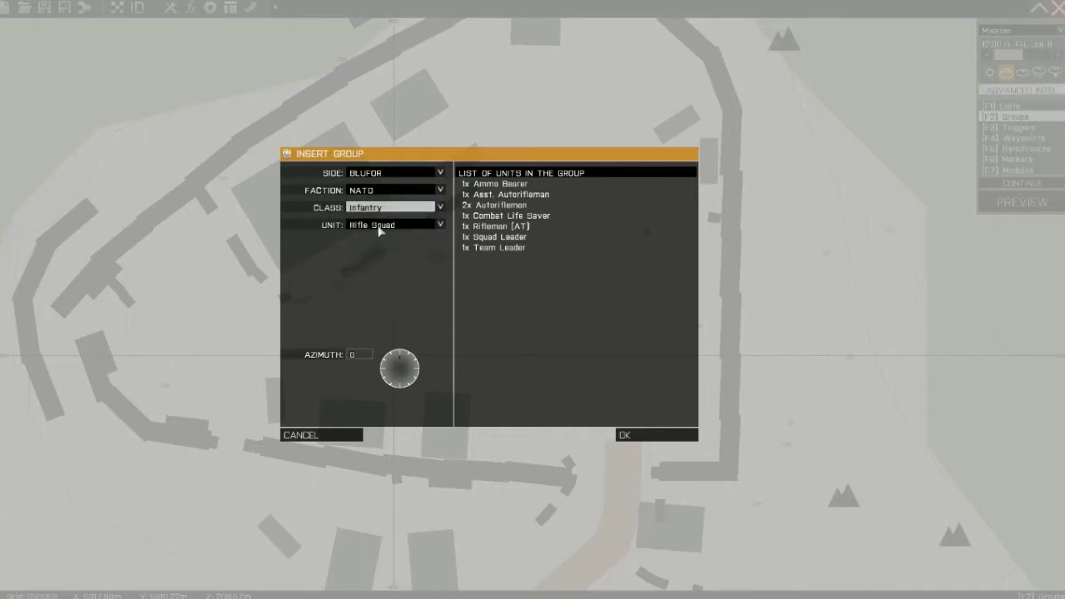
pyautogui.click(379, 226)
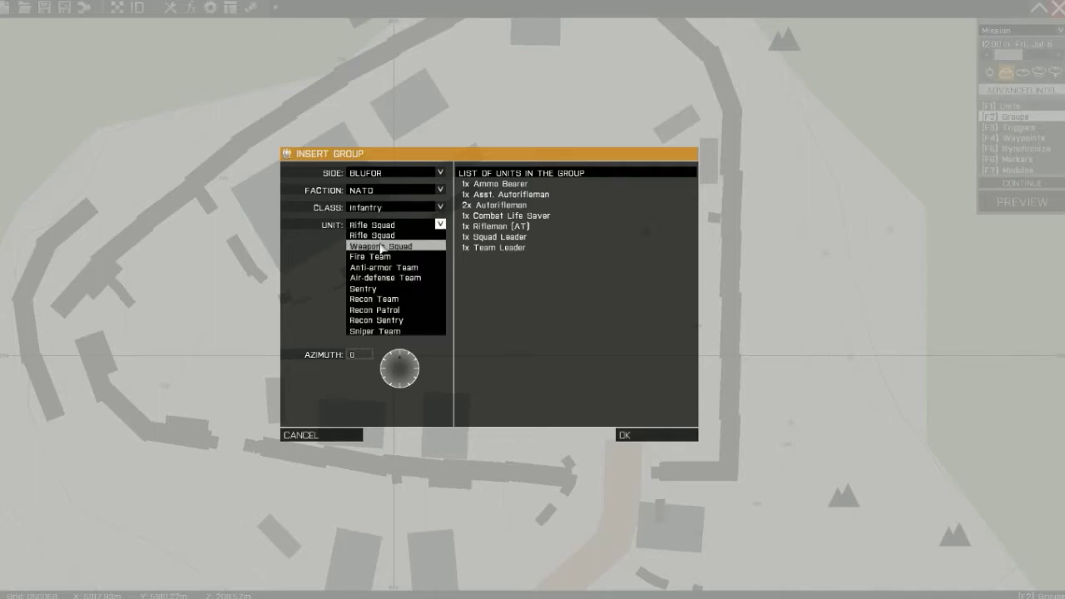
pyautogui.click(381, 246)
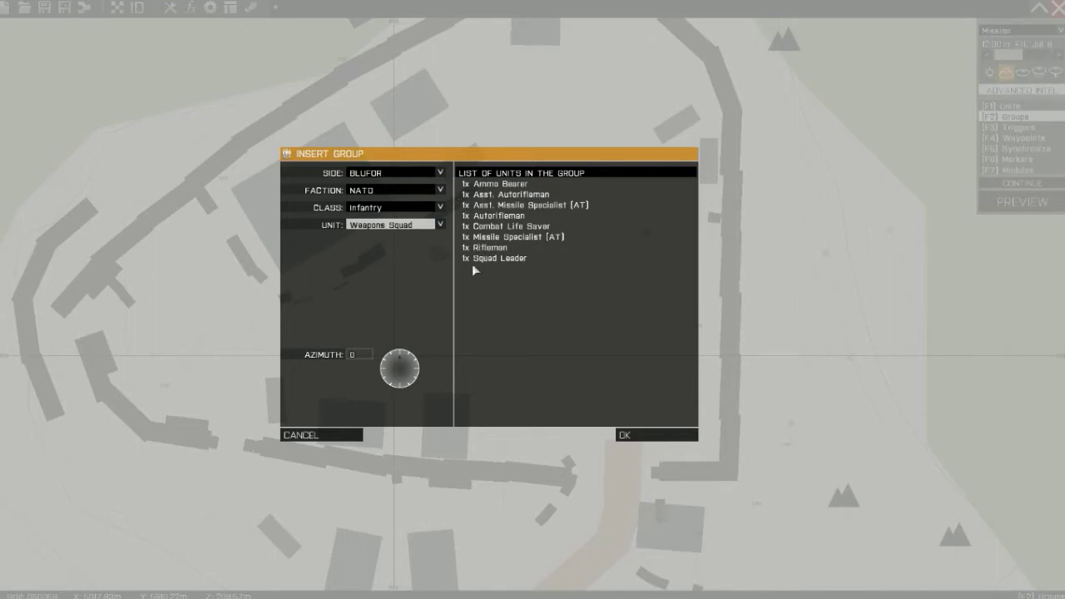
pyautogui.click(639, 436)
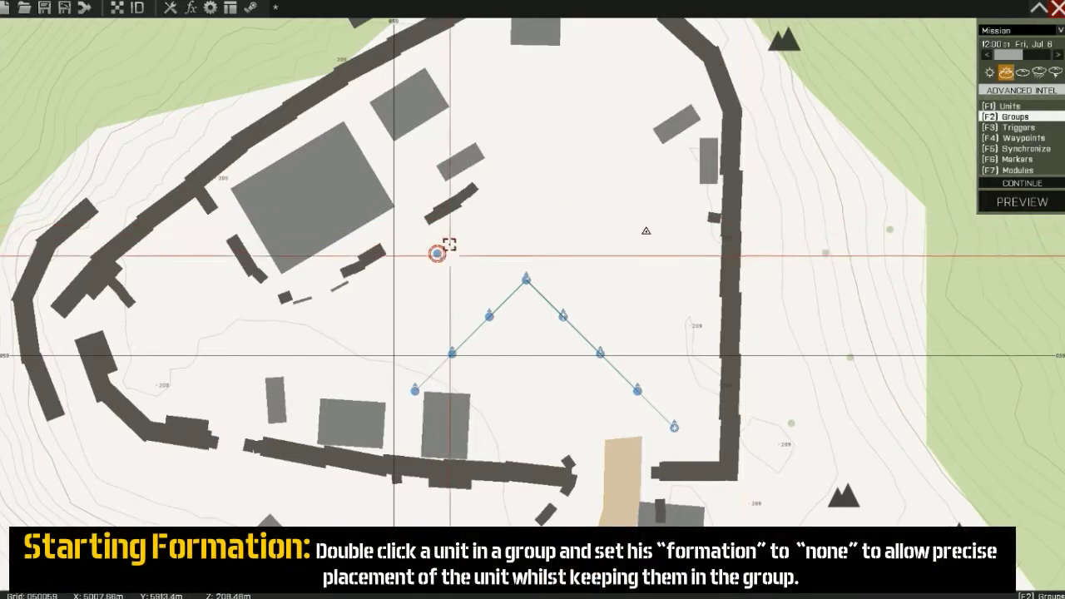
# Preview the mission with the Weapons Squad in place and abort back to the editor.
pyautogui.click(1035, 202)
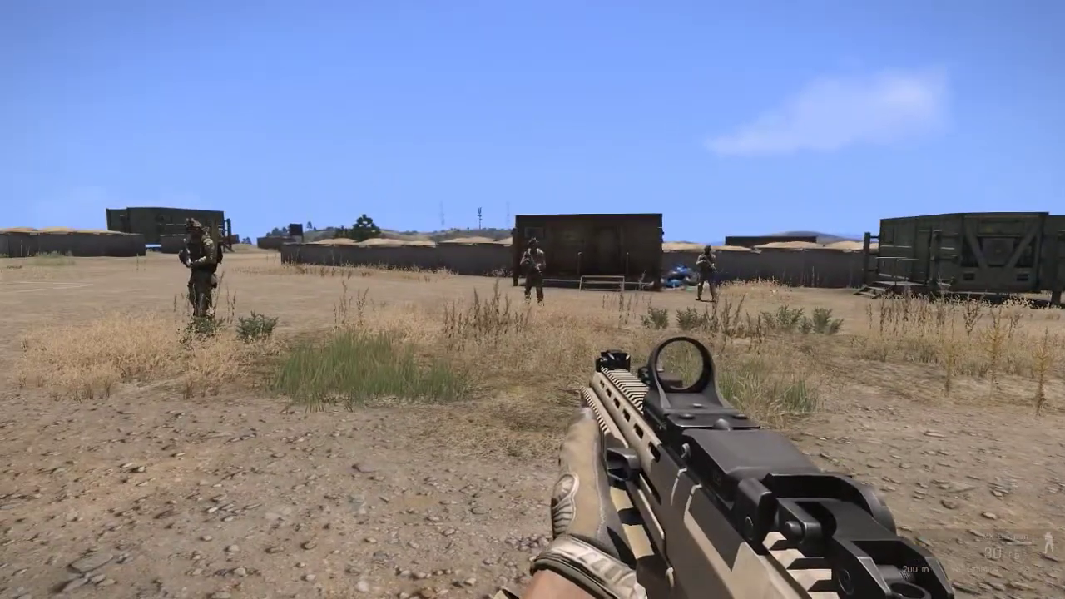
pyautogui.press('Escape')
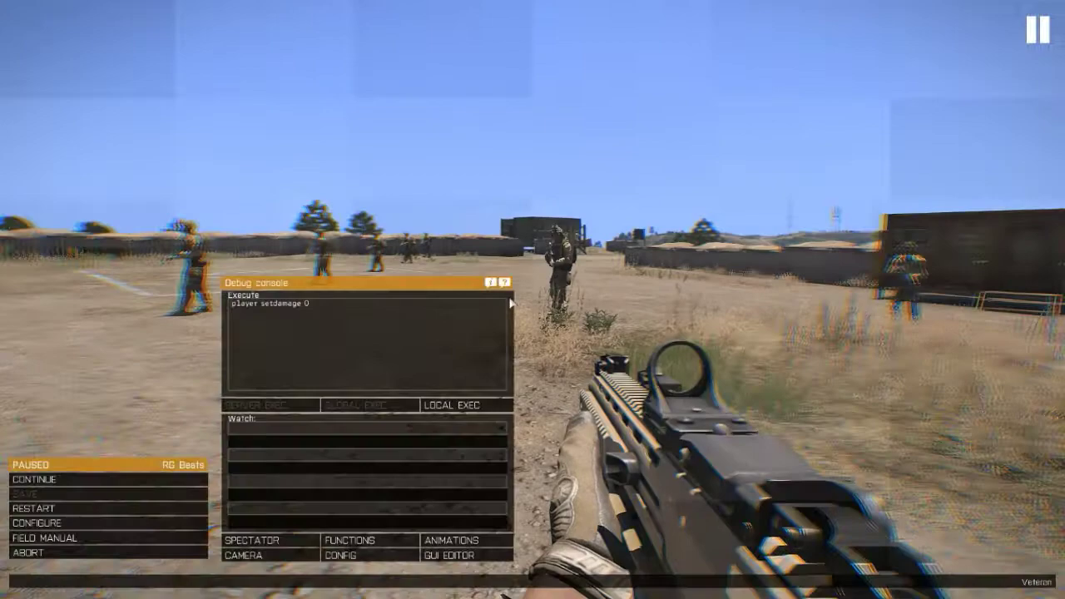
pyautogui.click(33, 553)
pyautogui.click(481, 293)
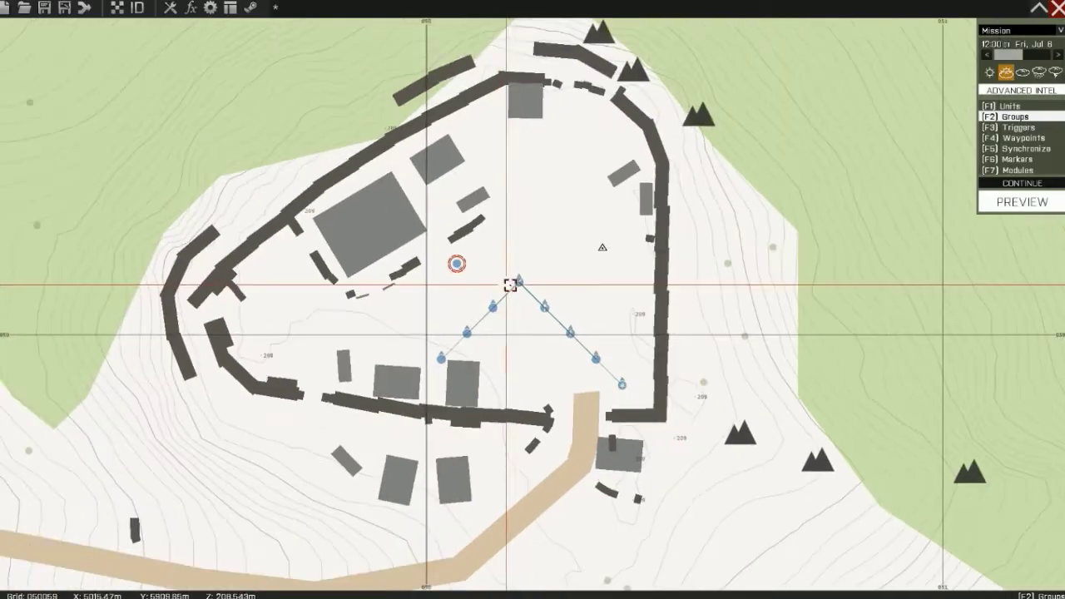
# Delete all Weapons Squad units from the camp, keeping only the player rifleman.
pyautogui.moveTo(544, 304); pyautogui.dragTo(571, 336)
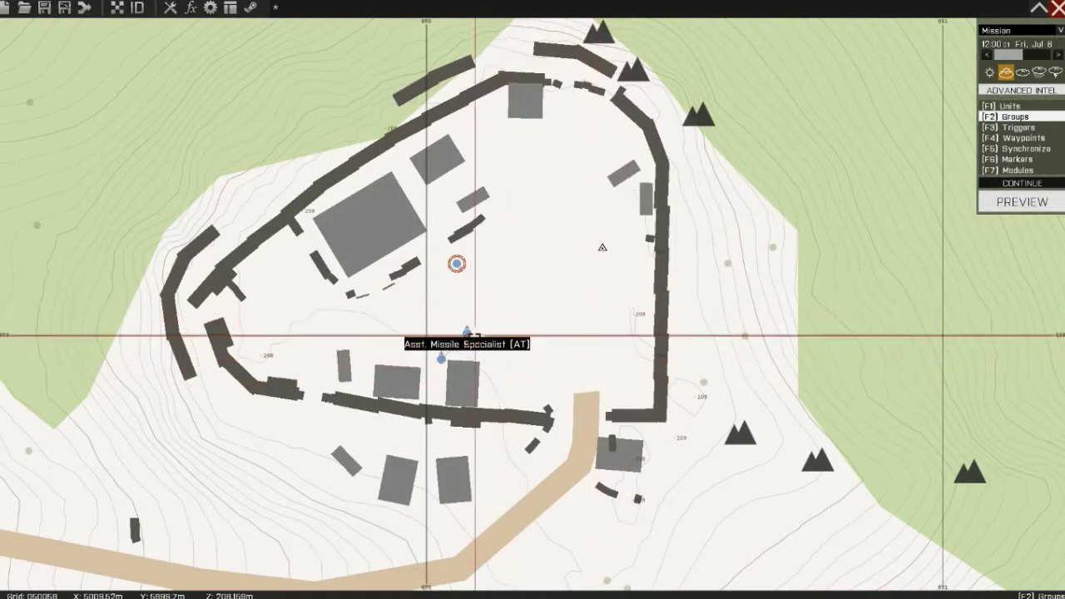
pyautogui.moveTo(528, 295); pyautogui.dragTo(551, 321, button='right')
pyautogui.scroll(1, 366, 310)
pyautogui.scroll(-3, 526, 304)
pyautogui.scroll(-4, 537, 304)
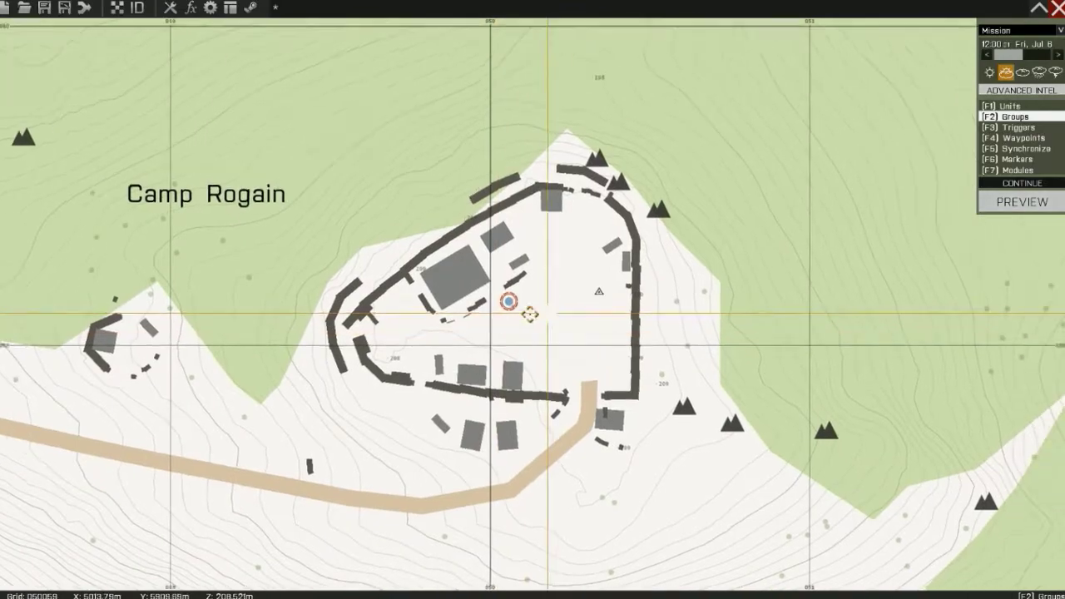
pyautogui.scroll(5, 466, 295)
pyautogui.scroll(3, 471, 328)
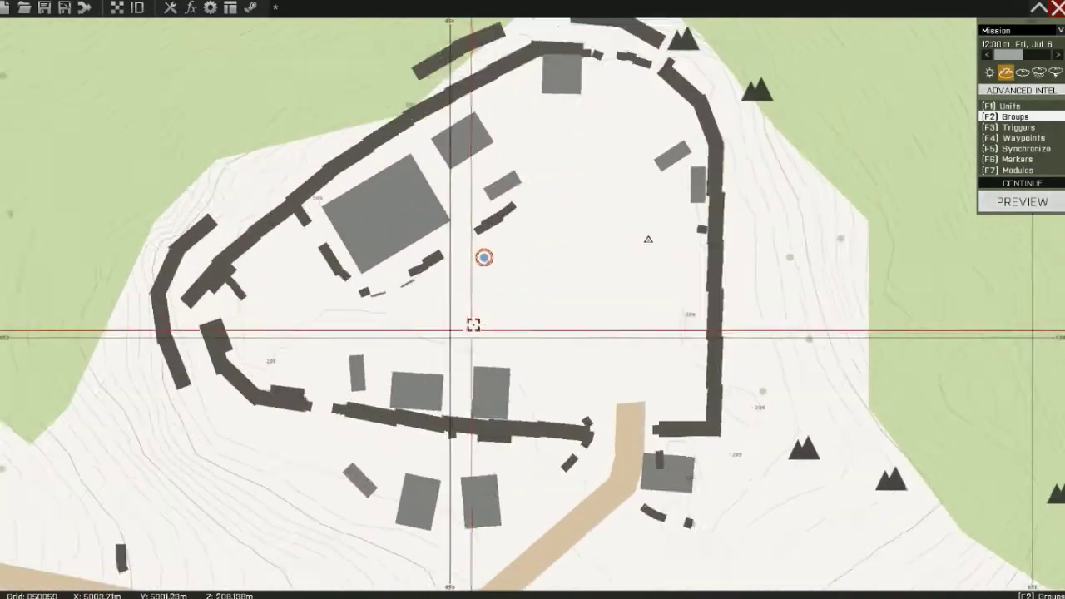
pyautogui.moveTo(554, 288); pyautogui.dragTo(501, 319, button='right')
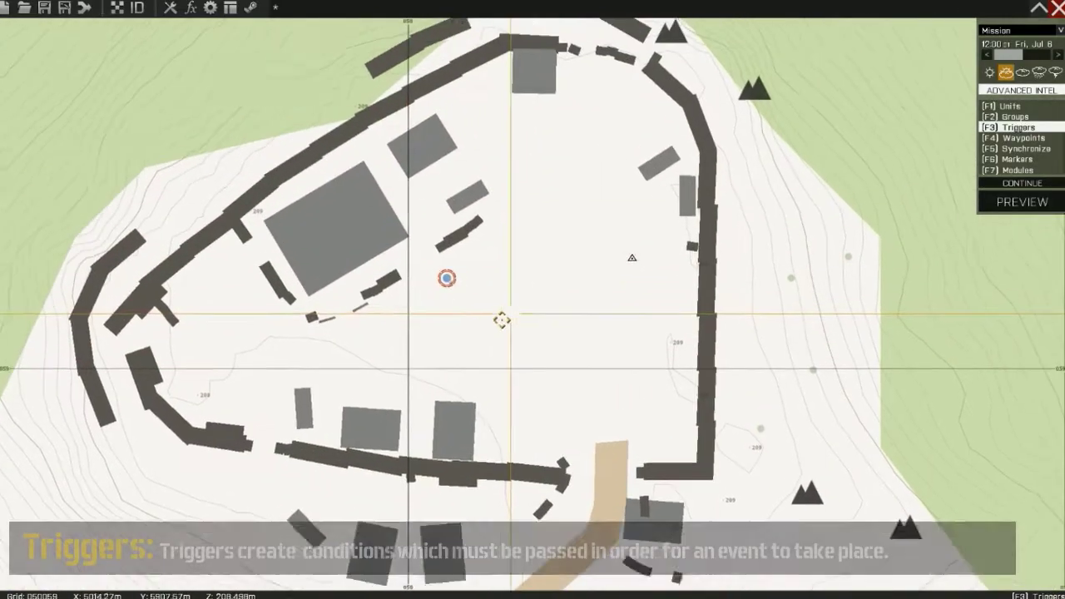
pyautogui.scroll(-3, 344, 349)
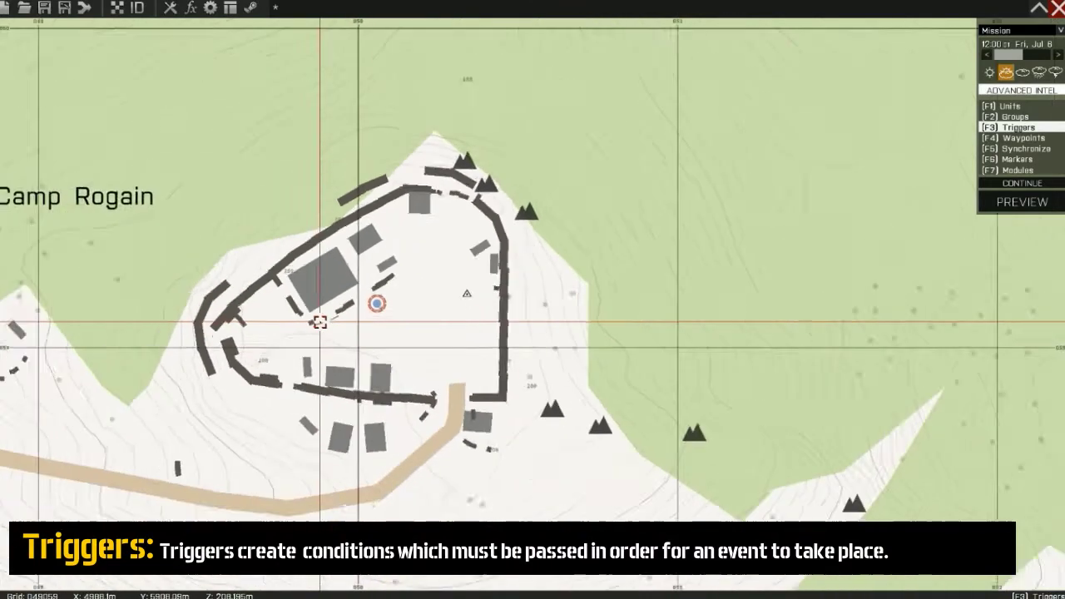
pyautogui.scroll(1, 345, 323)
pyautogui.scroll(-2, 470, 327)
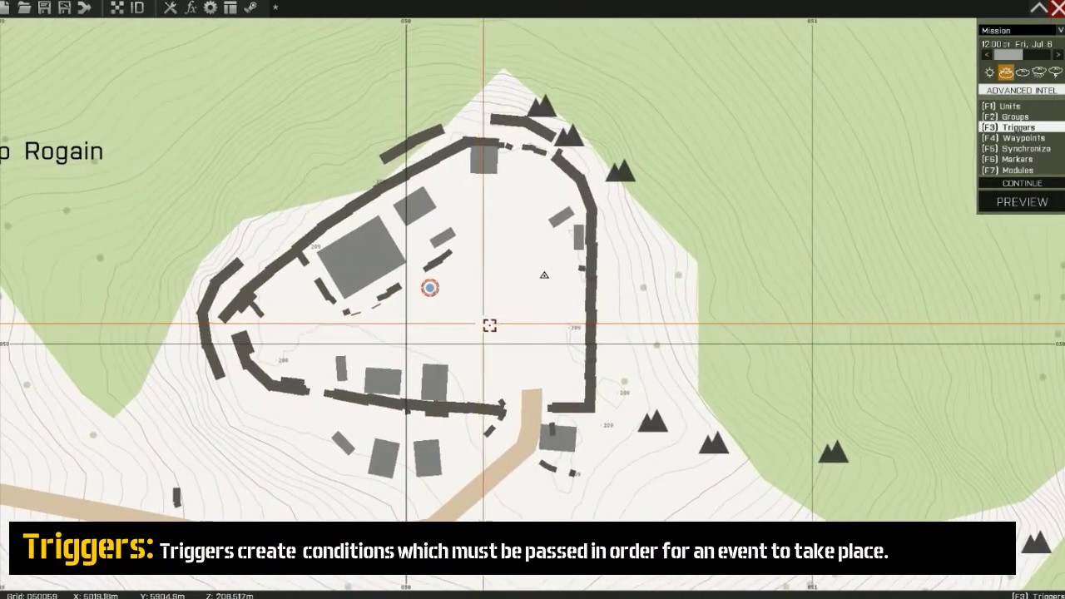
pyautogui.scroll(-1, 483, 326)
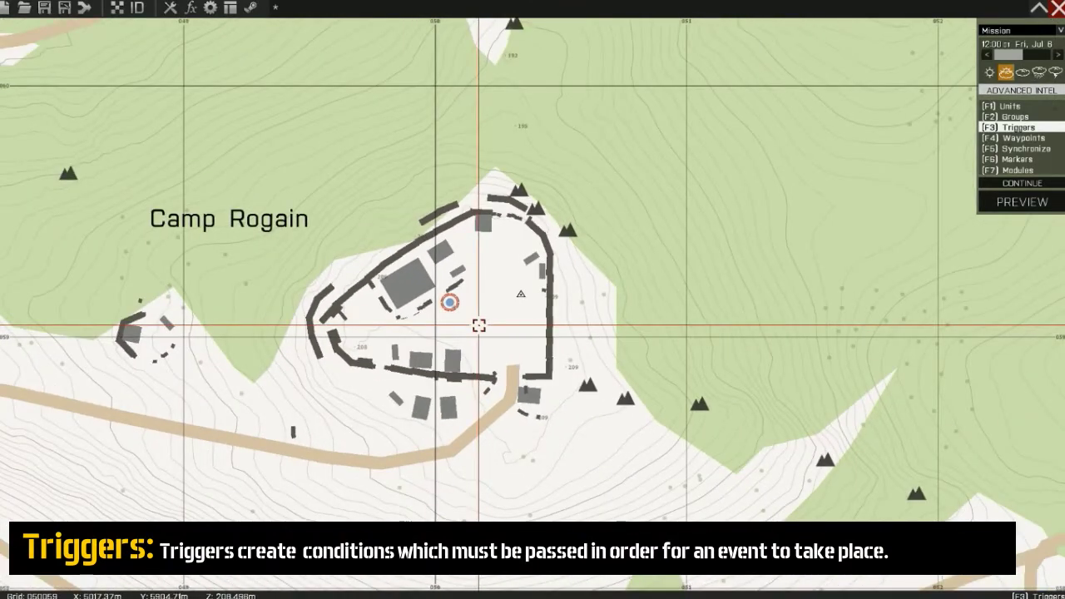
pyautogui.scroll(3, 478, 325)
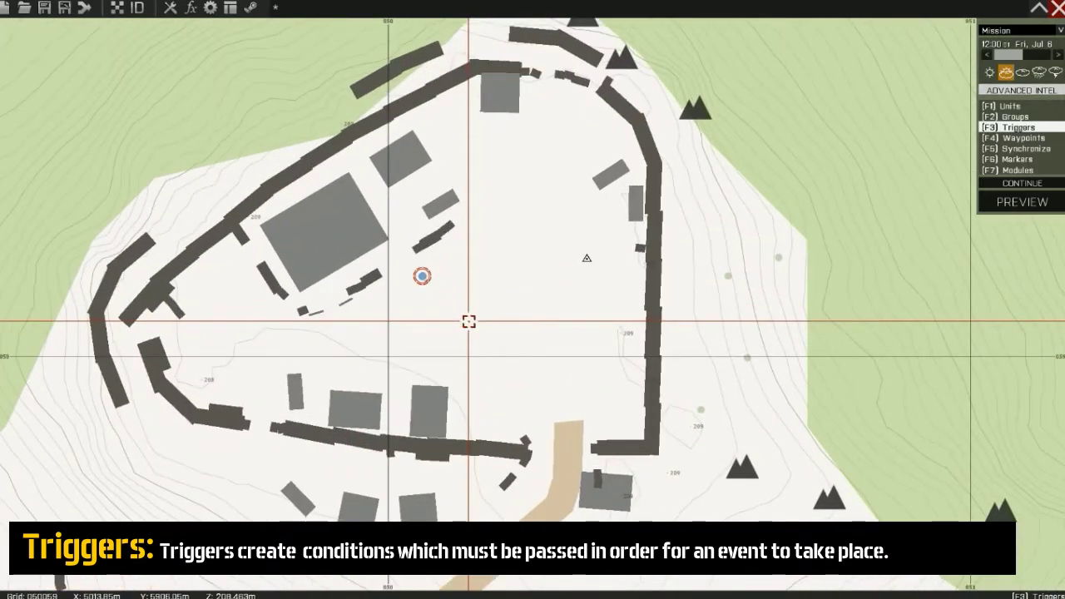
pyautogui.scroll(-2, 469, 321)
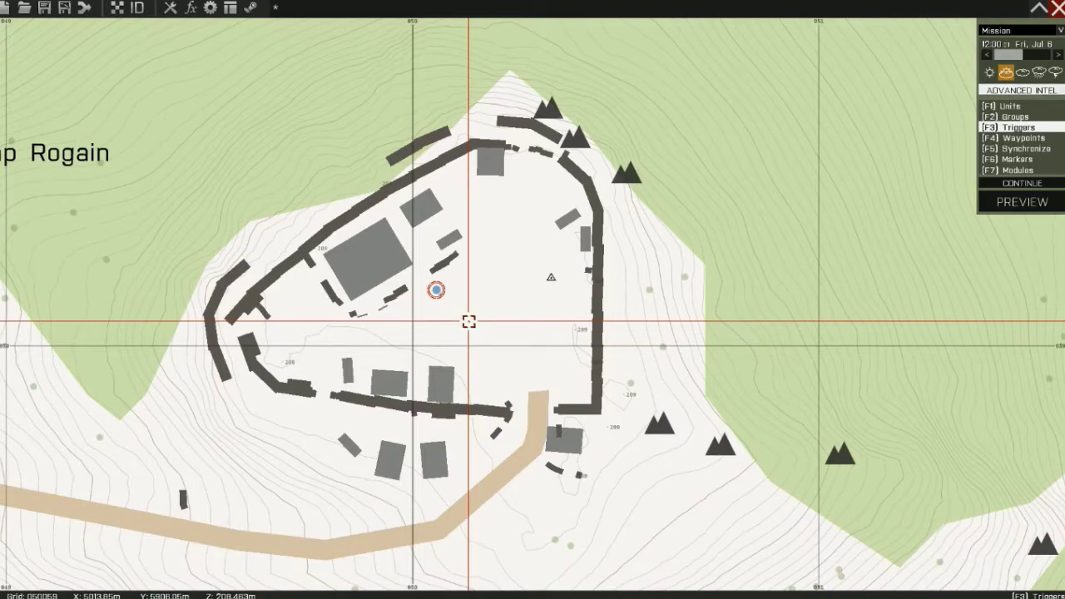
pyautogui.scroll(-1, 468, 321)
# Insert an elliptical trigger with both axes at 50 in the camp's yard, southeast of the player.
pyautogui.scroll(3, 469, 321)
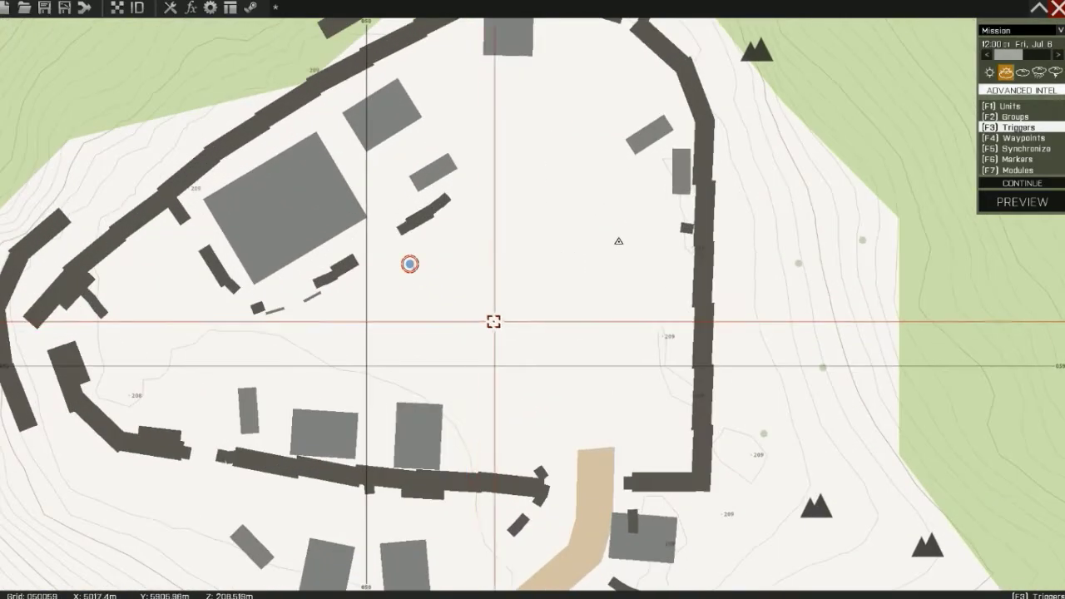
pyautogui.doubleClick(488, 321)
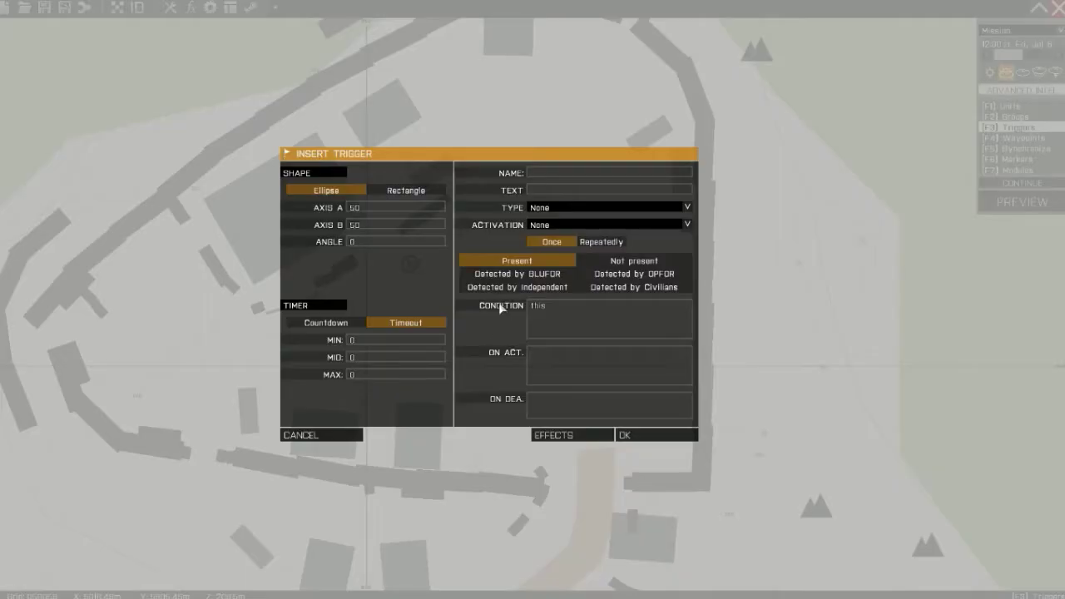
pyautogui.click(624, 435)
pyautogui.scroll(-2, 493, 325)
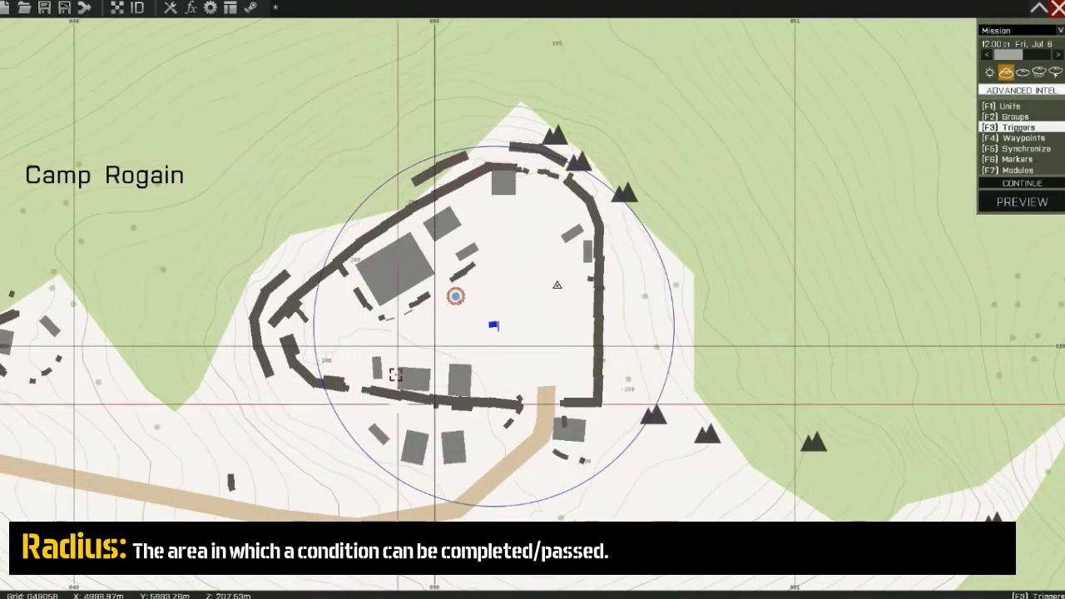
# Set the trigger's activation to BLUFOR with the Present condition, keeping the player rifleman inside its radius.
pyautogui.scroll(4, 498, 330)
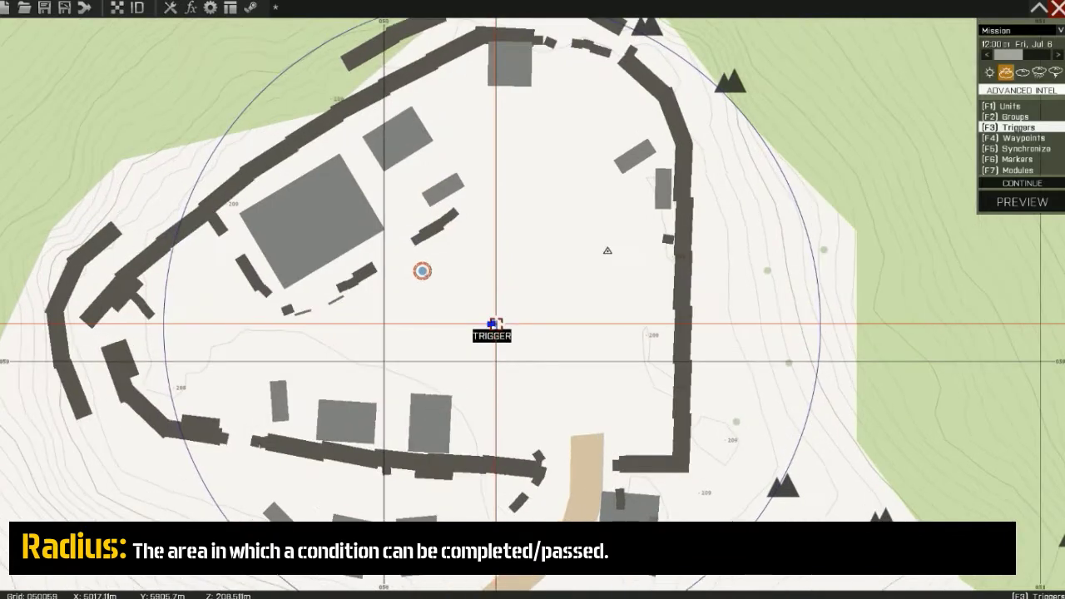
pyautogui.doubleClick(493, 324)
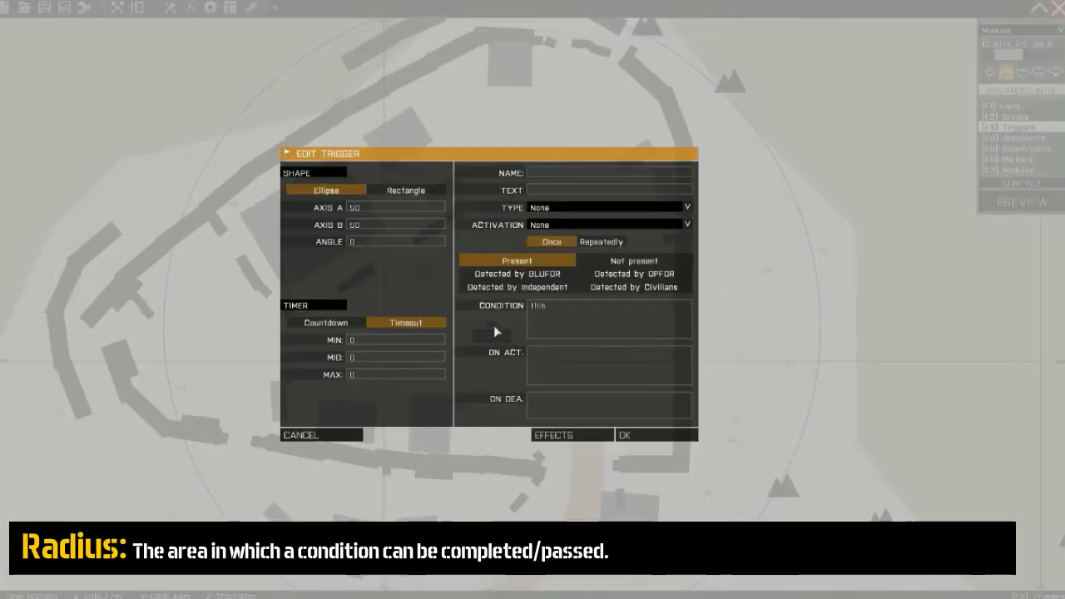
pyautogui.click(562, 226)
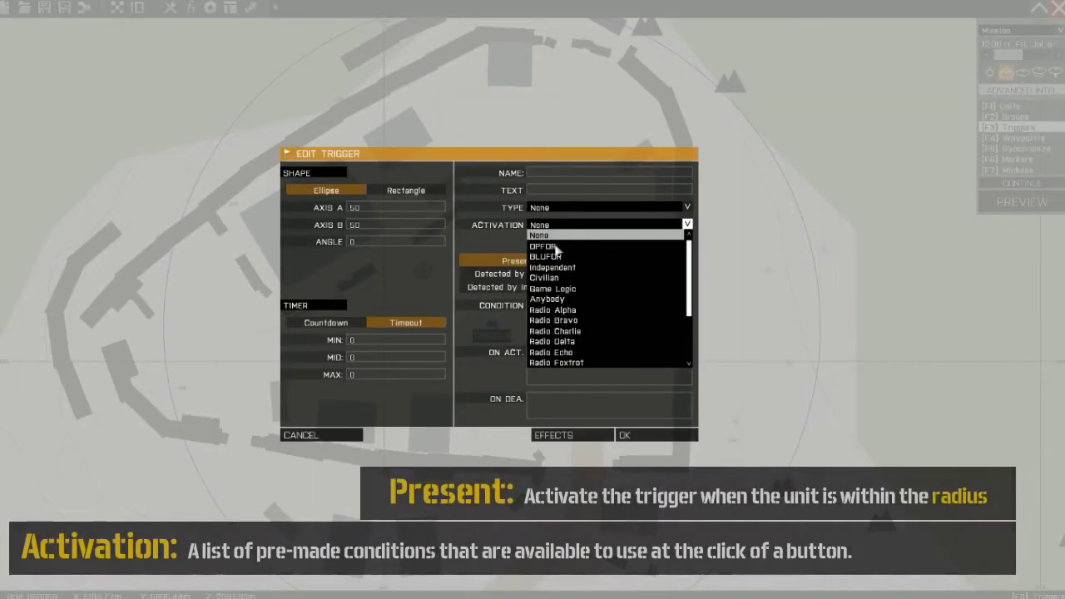
pyautogui.click(553, 258)
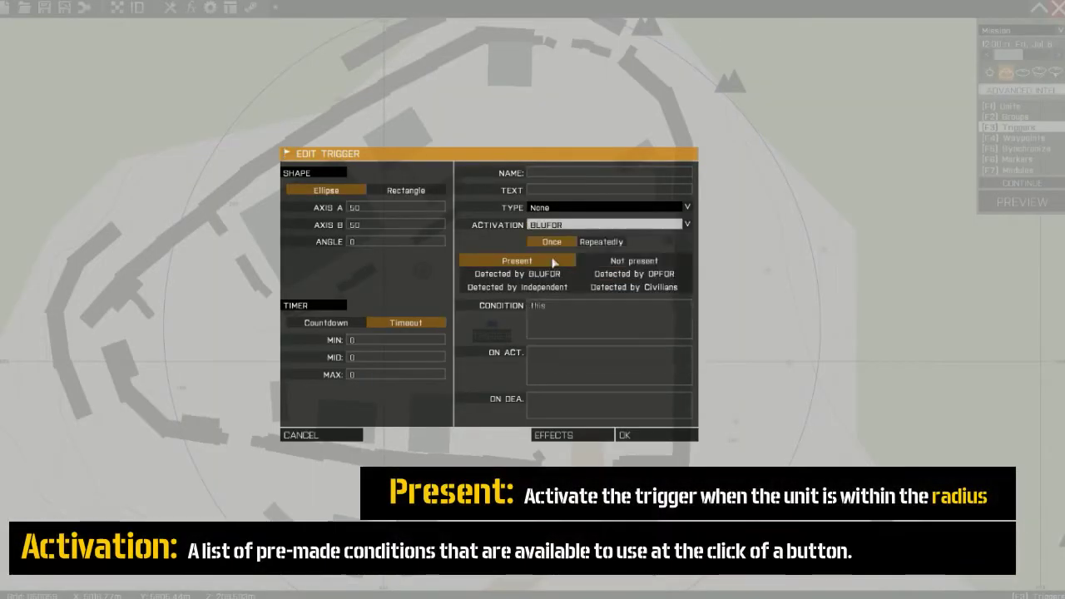
pyautogui.click(639, 442)
pyautogui.scroll(-3, 420, 279)
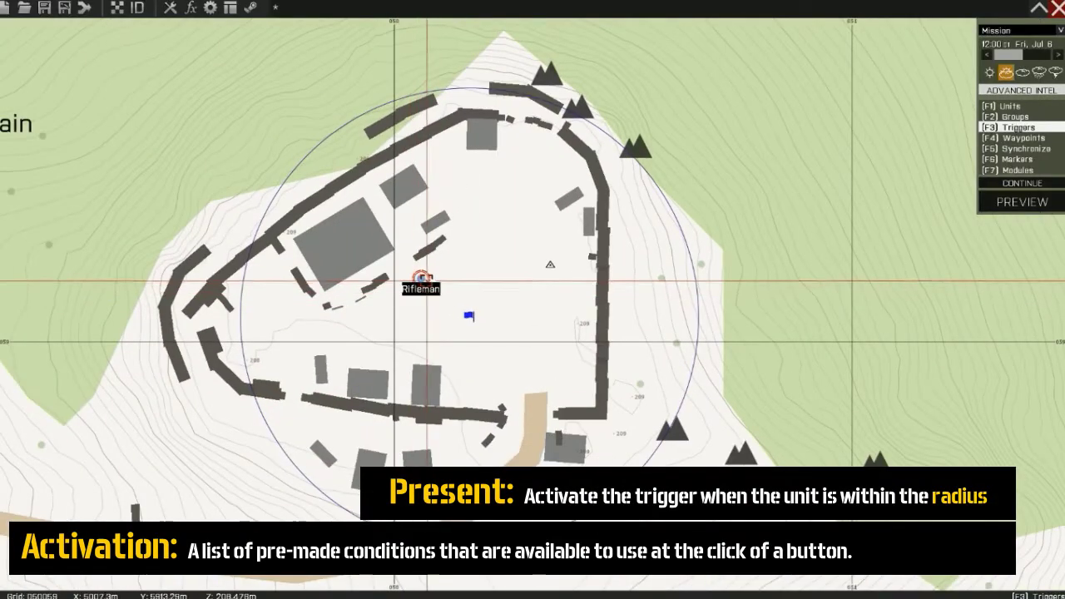
pyautogui.click(420, 279)
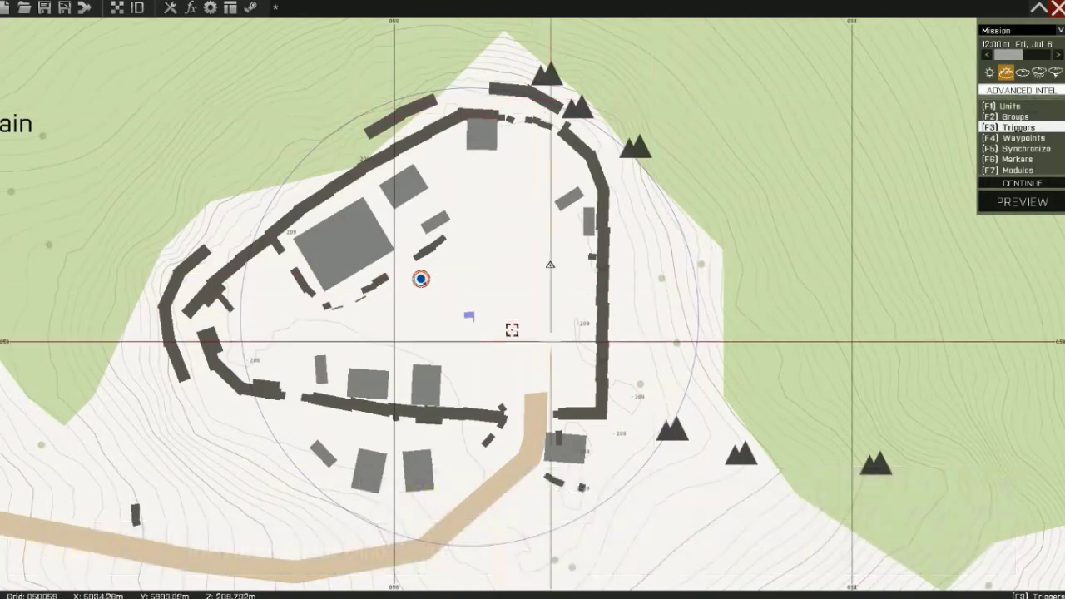
# Make the trigger run hint "i have set of a trigger"; on activation.
pyautogui.doubleClick(468, 320)
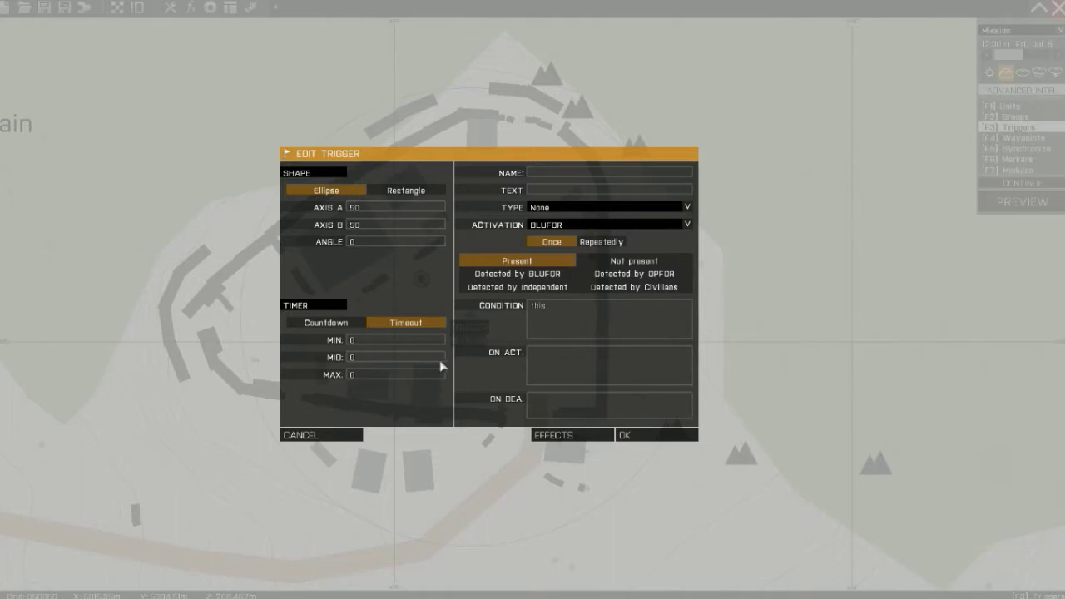
pyautogui.click(563, 374)
pyautogui.write('hint "')
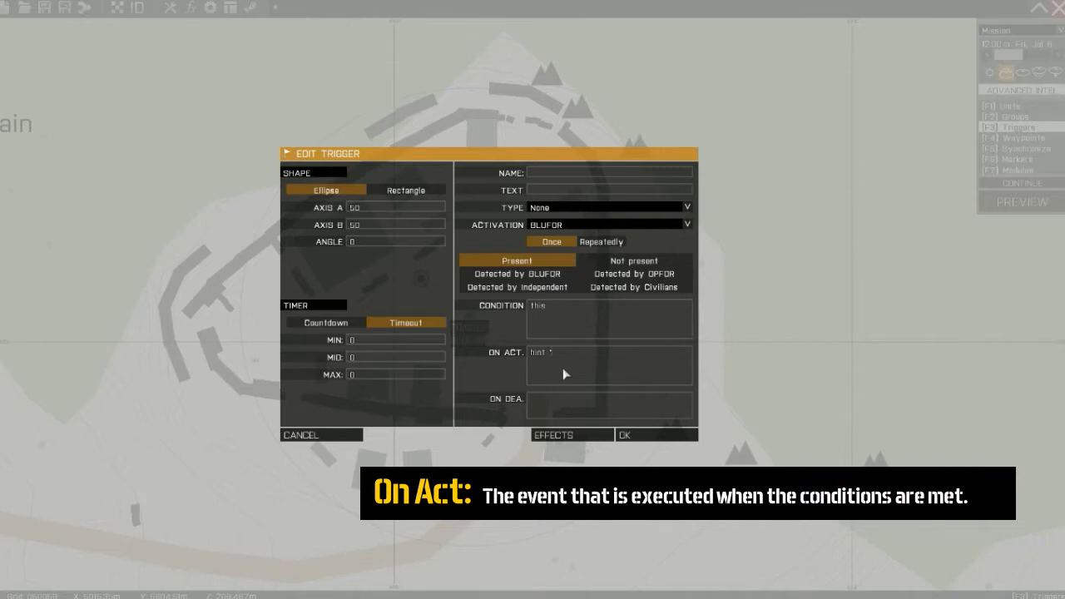
pyautogui.write('I have set of a trigger";')
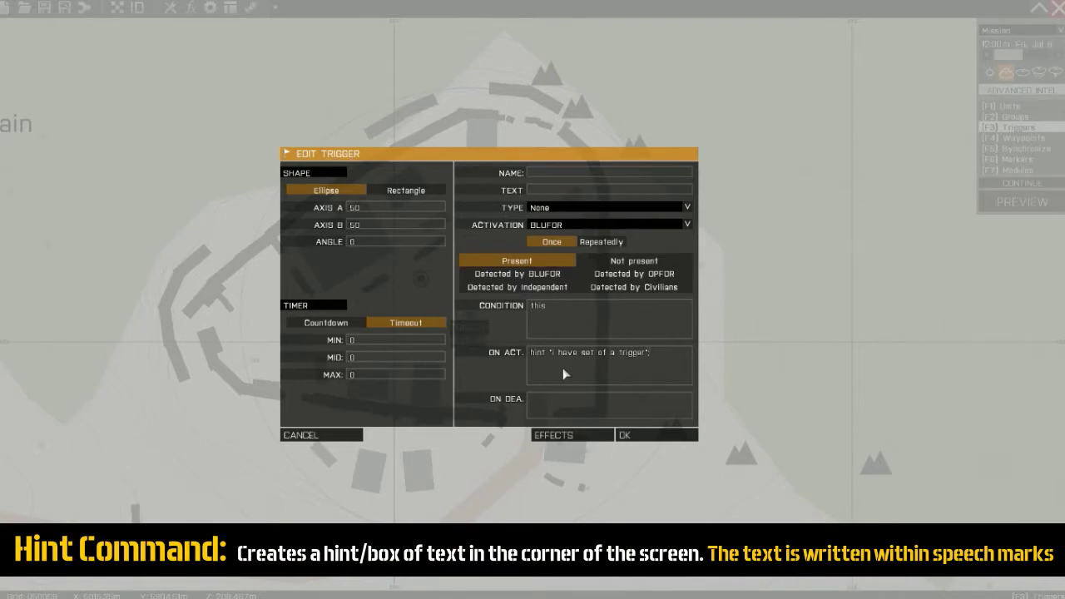
pyautogui.click(626, 436)
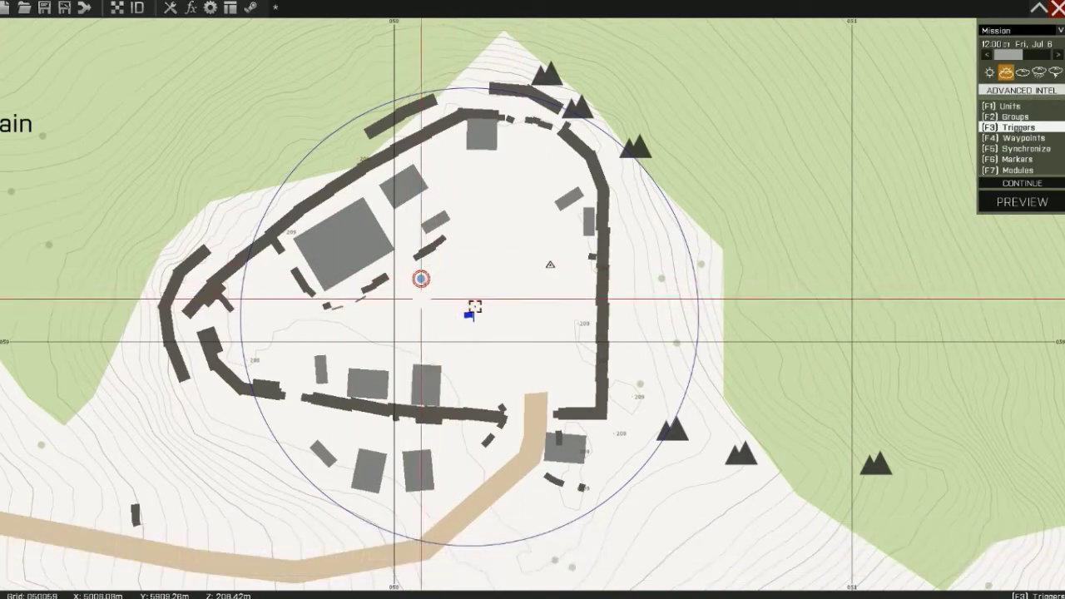
# Preview the mission to test the trigger's hint and abort back to the editor.
pyautogui.click(1004, 208)
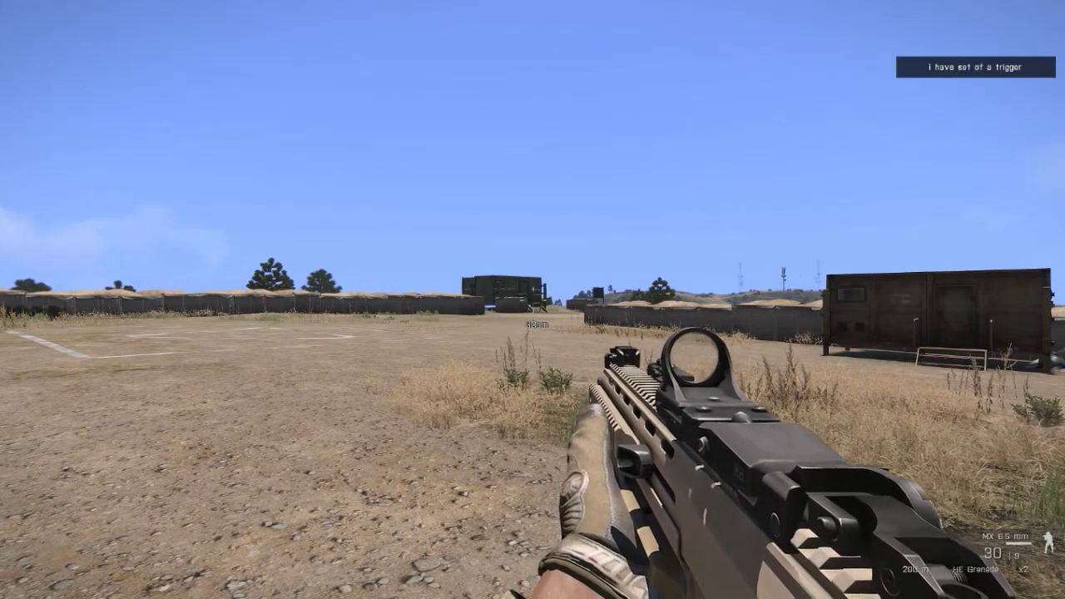
pyautogui.press('Escape')
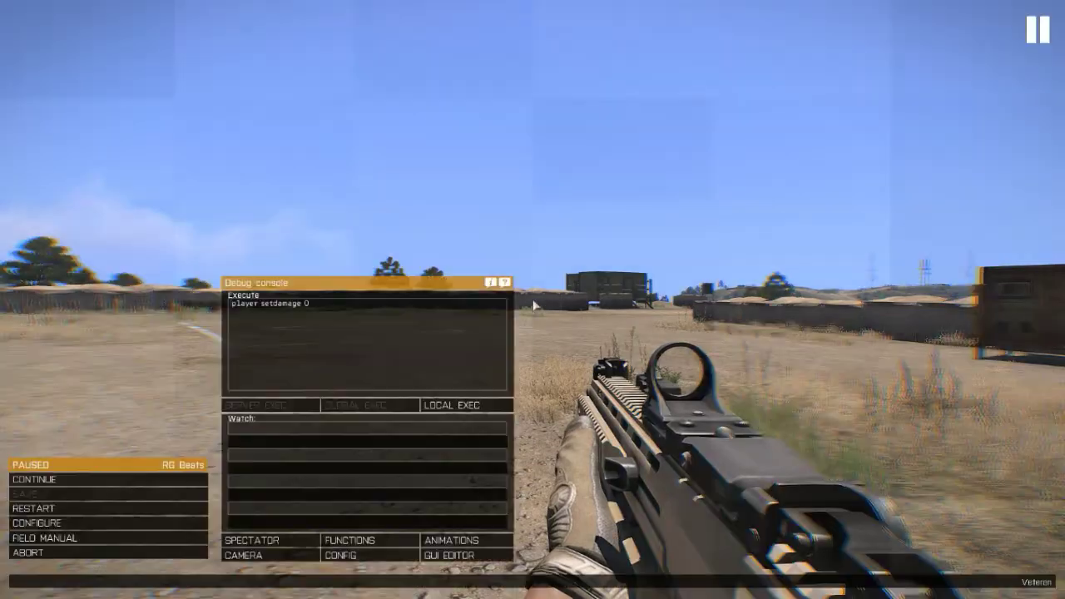
pyautogui.click(42, 554)
pyautogui.click(433, 293)
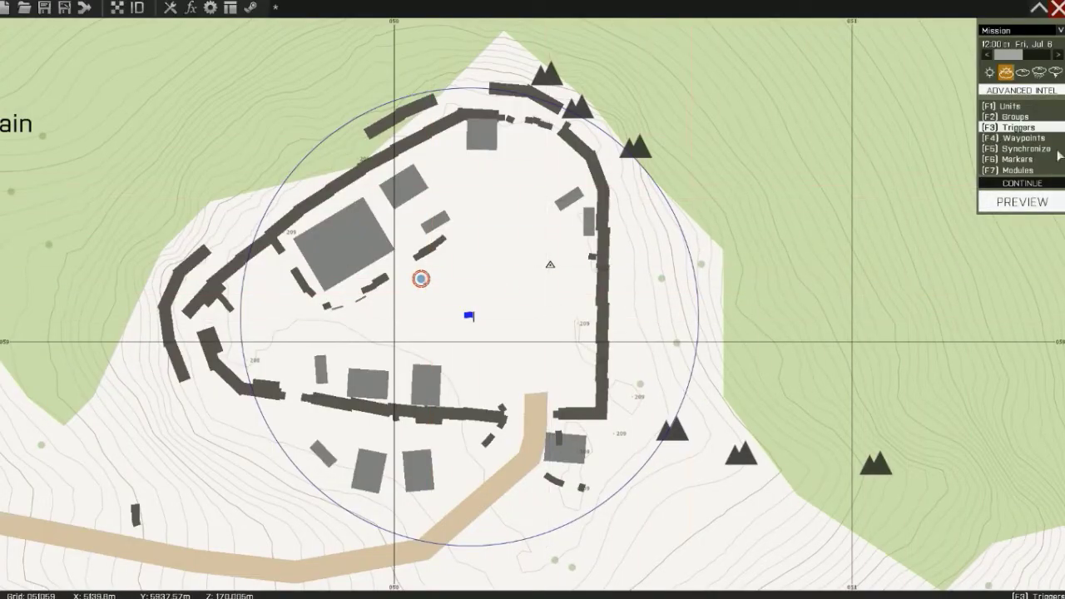
# Insert a non-playable BLUFOR NATO Rifleman in the yard, east of the player and northeast of the trigger.
pyautogui.scroll(-3, 552, 304)
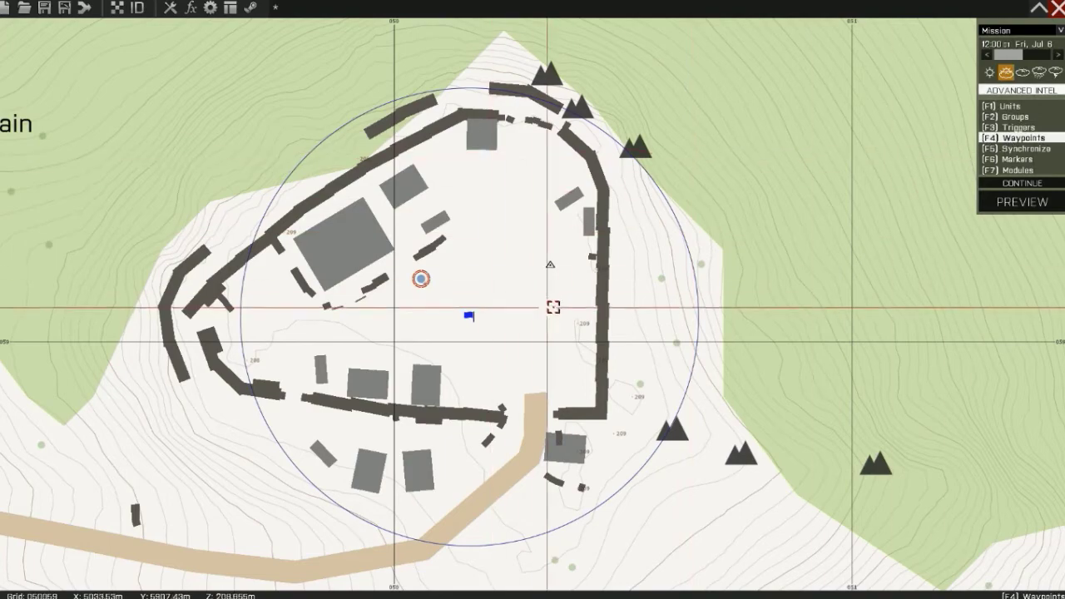
pyautogui.scroll(4, 515, 300)
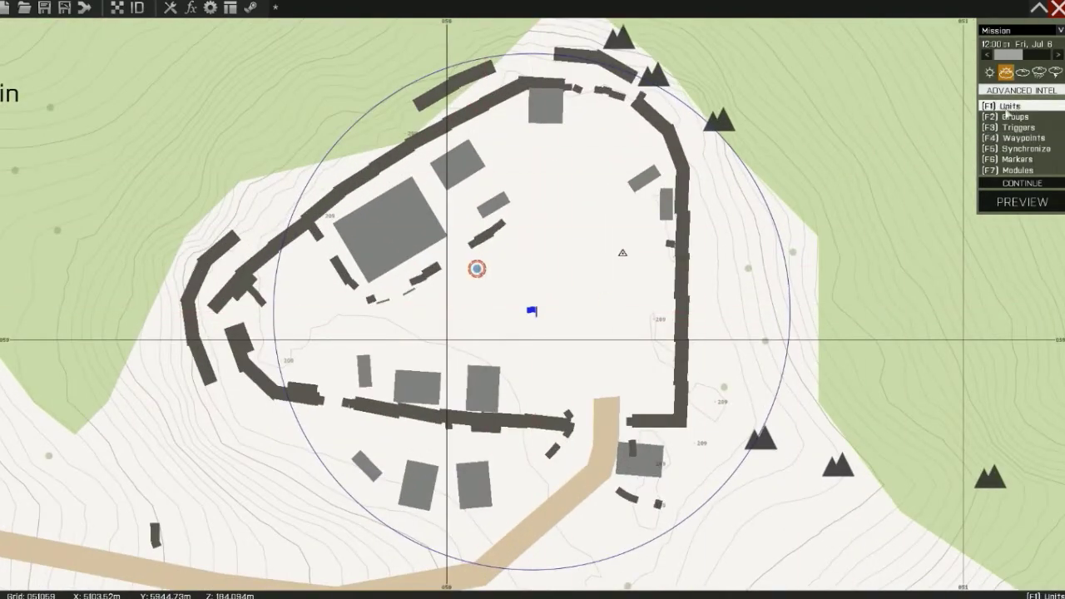
pyautogui.scroll(-3, 491, 304)
pyautogui.scroll(2, 491, 305)
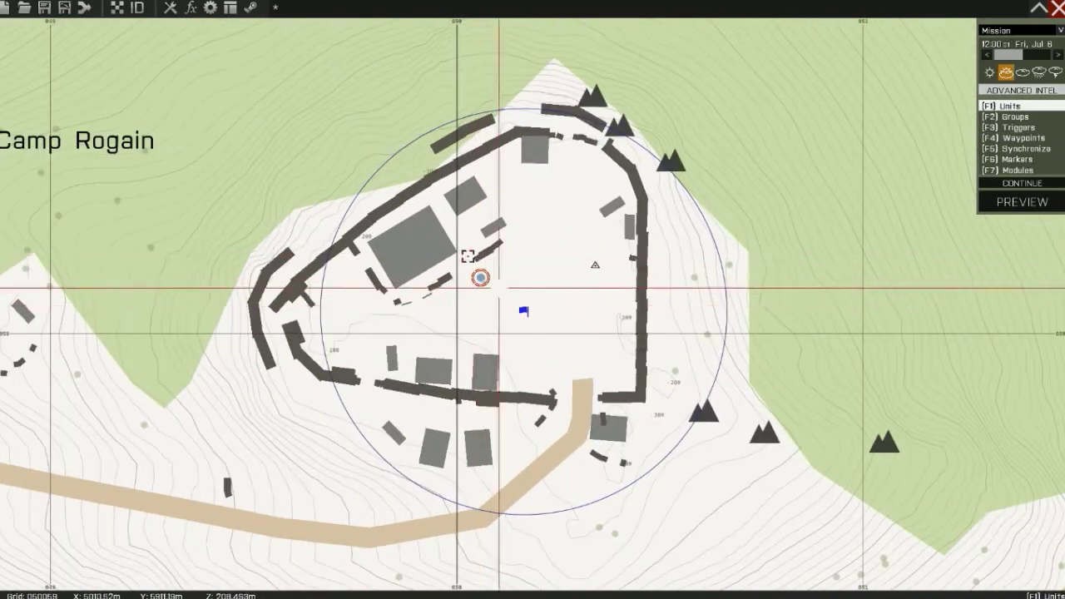
pyautogui.scroll(-2, 537, 328)
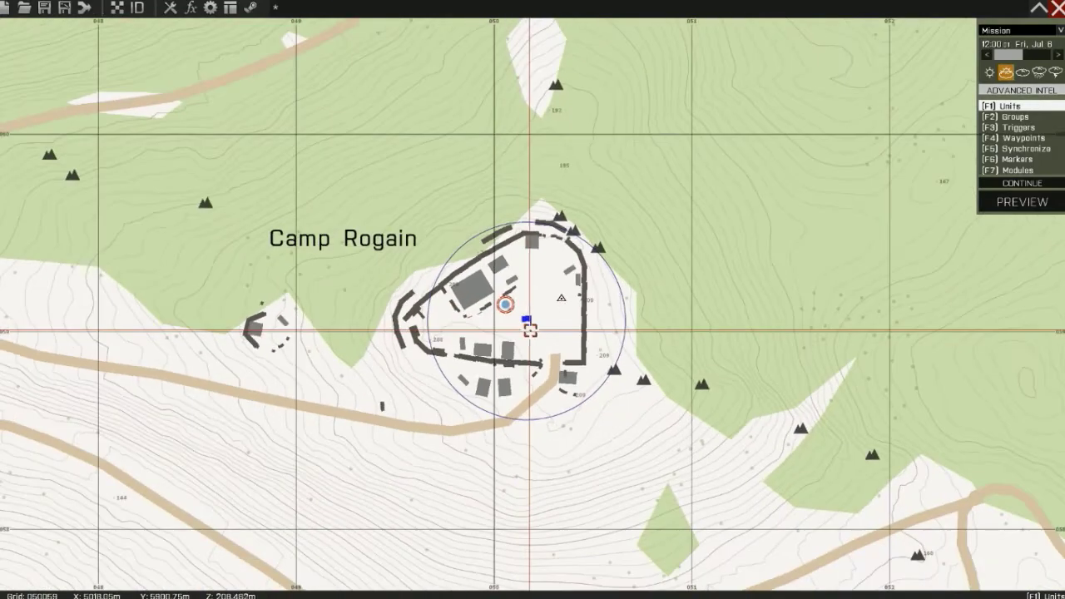
pyautogui.scroll(-2, 530, 331)
pyautogui.scroll(5, 505, 340)
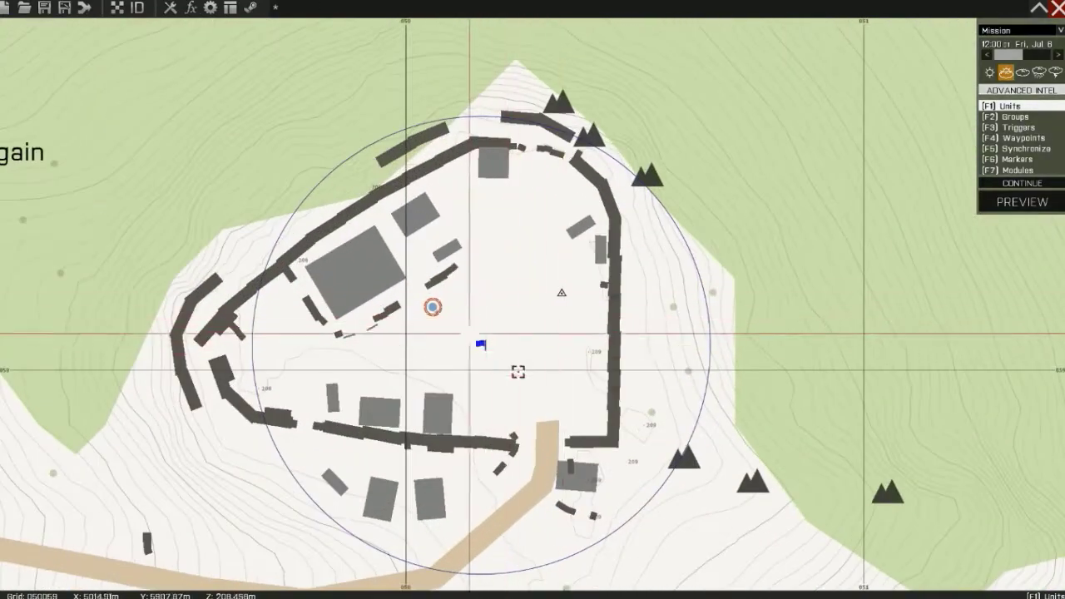
pyautogui.doubleClick(529, 321)
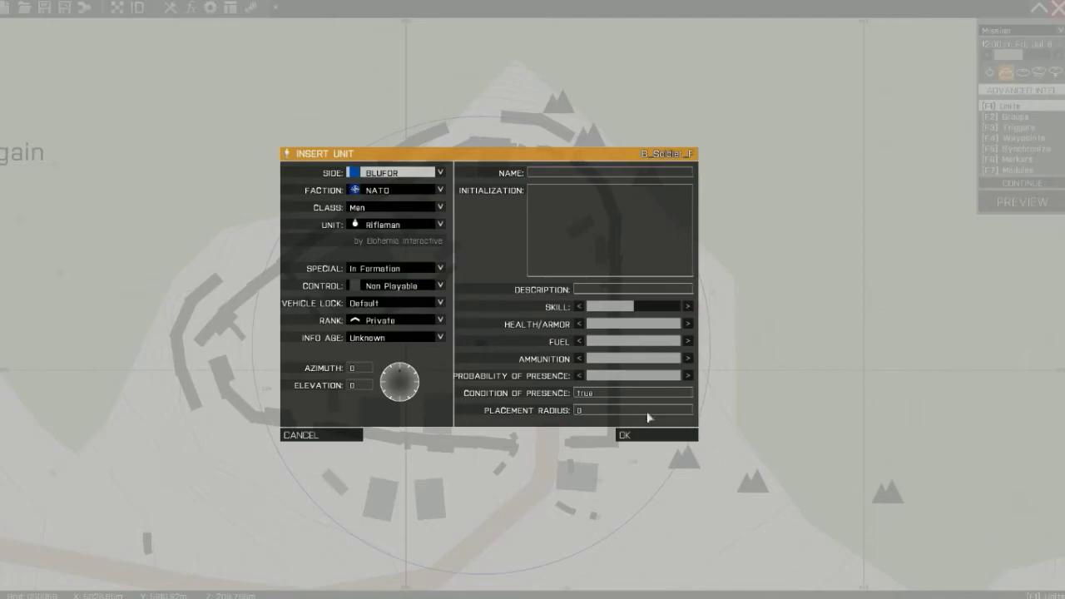
pyautogui.click(635, 436)
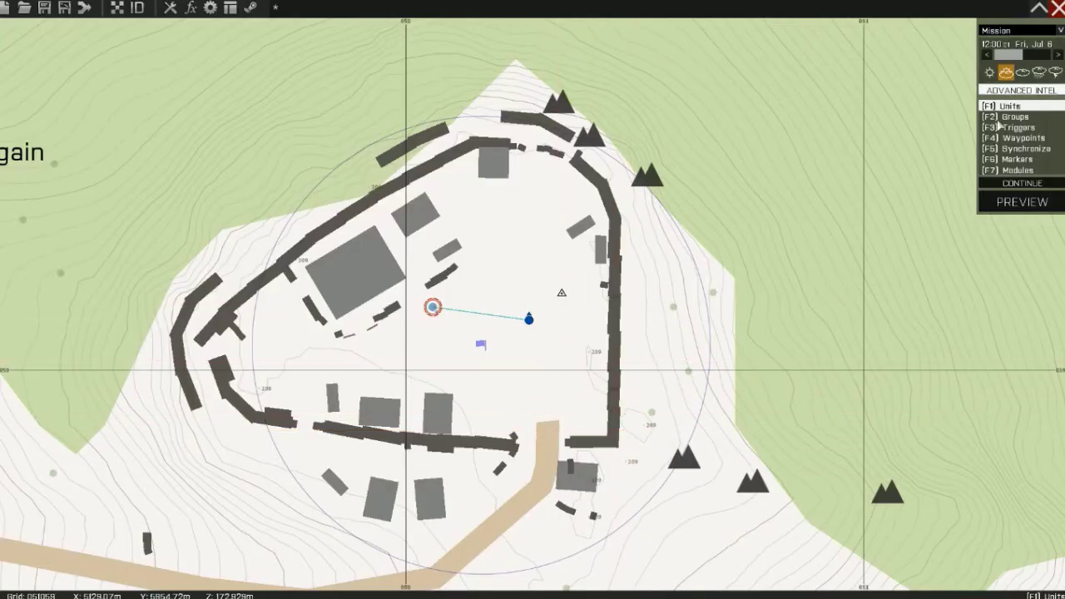
# Set the player rifleman's rank to Sergeant.
pyautogui.scroll(5, 485, 321)
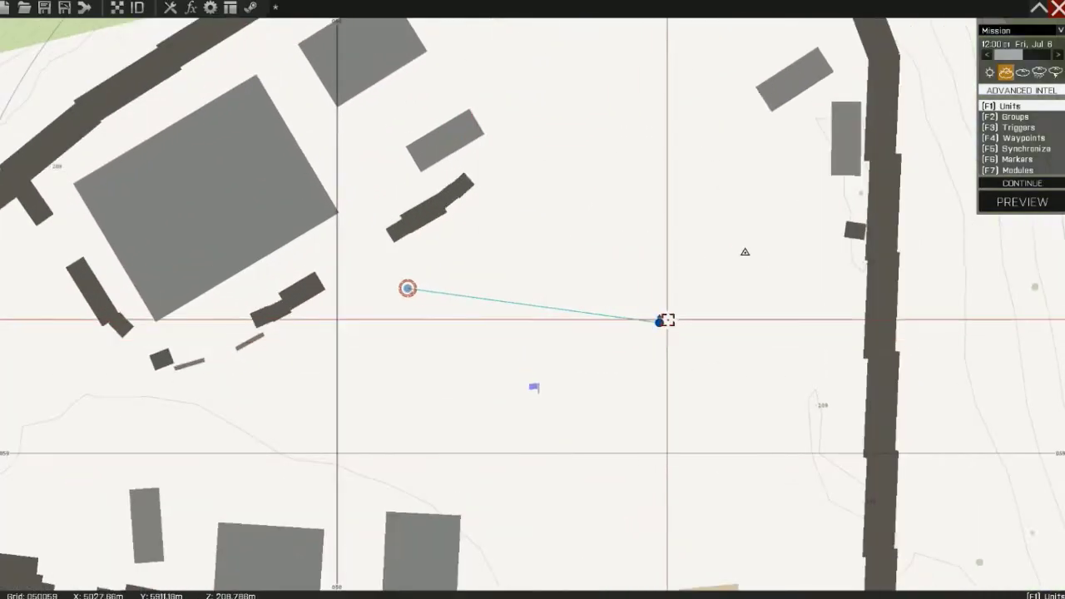
pyautogui.scroll(1, 688, 352)
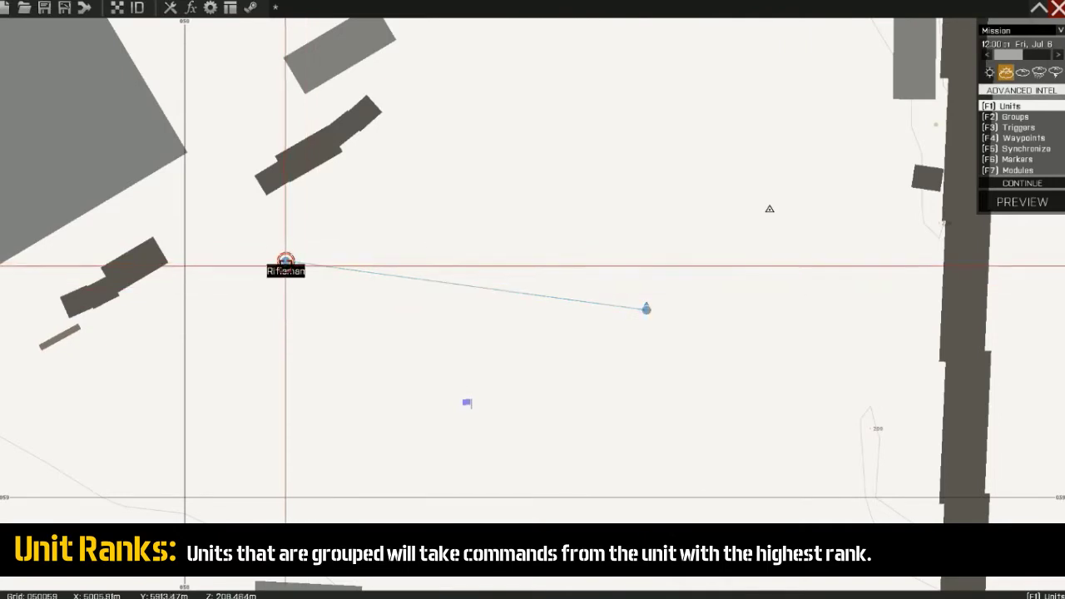
pyautogui.click(285, 260)
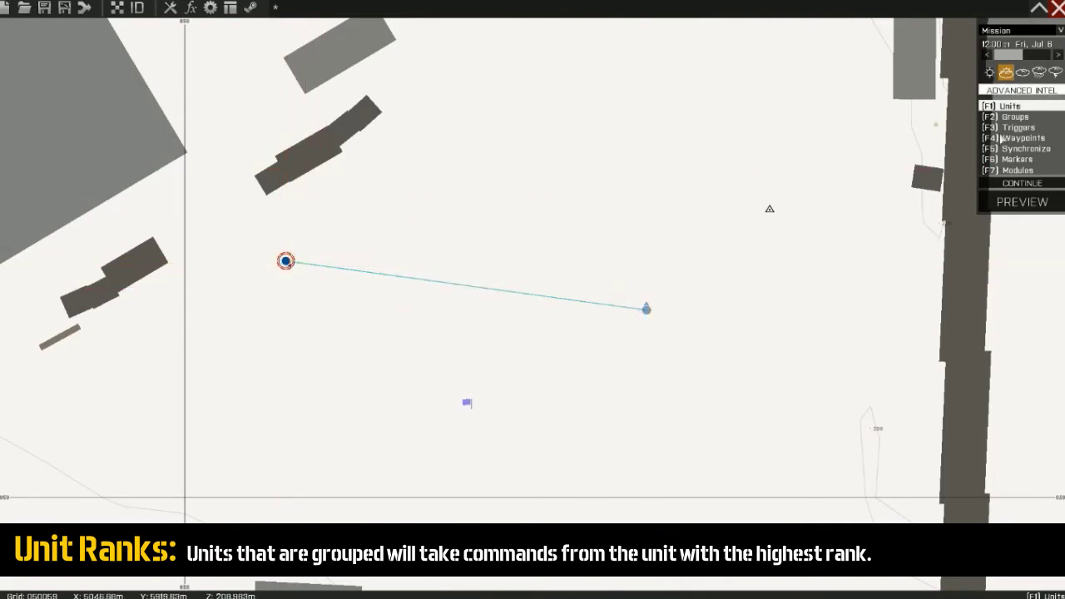
pyautogui.doubleClick(286, 262)
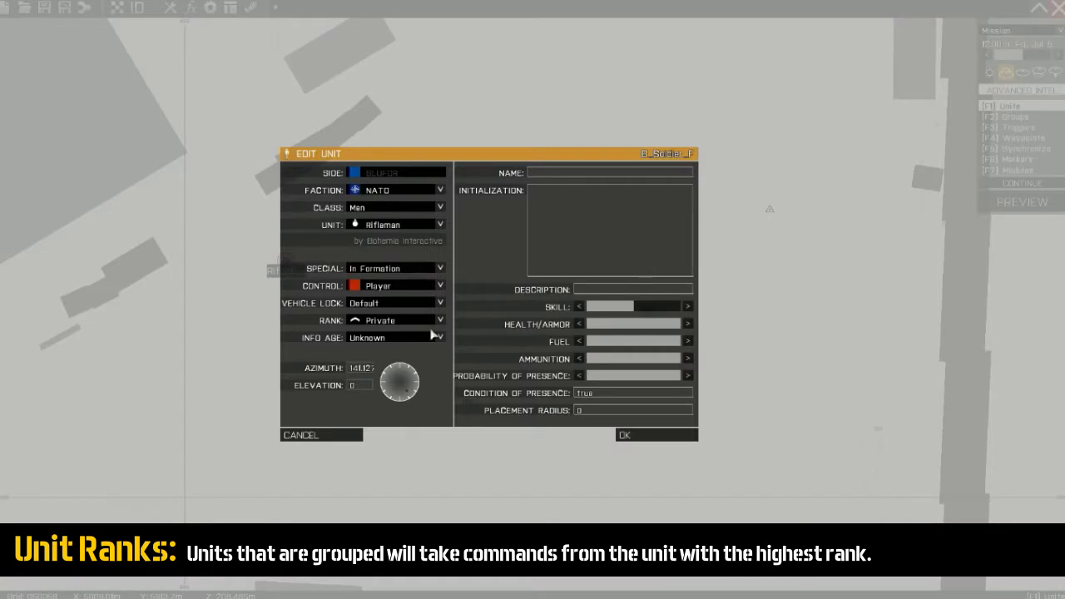
pyautogui.click(402, 321)
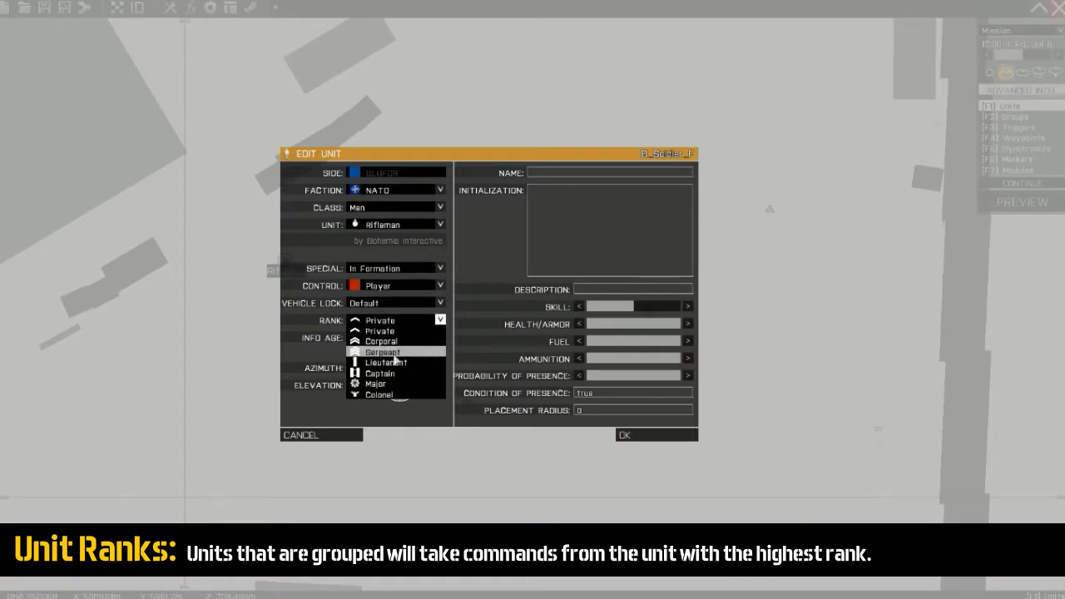
pyautogui.click(394, 353)
pyautogui.click(682, 440)
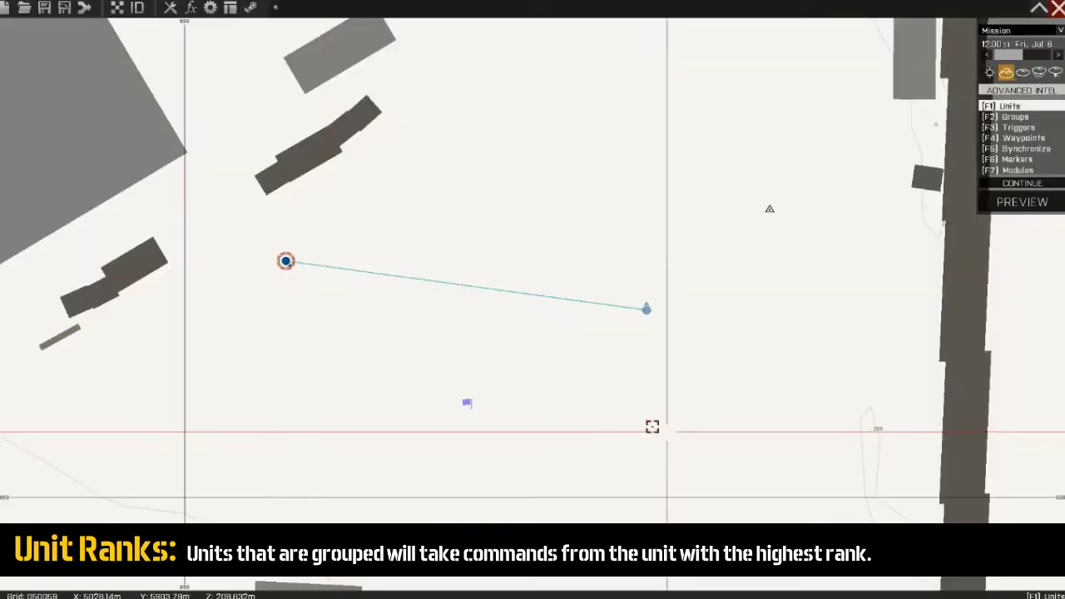
# Set the rank of the second rifleman, east of the player, to Captain.
pyautogui.doubleClick(644, 309)
pyautogui.click(416, 321)
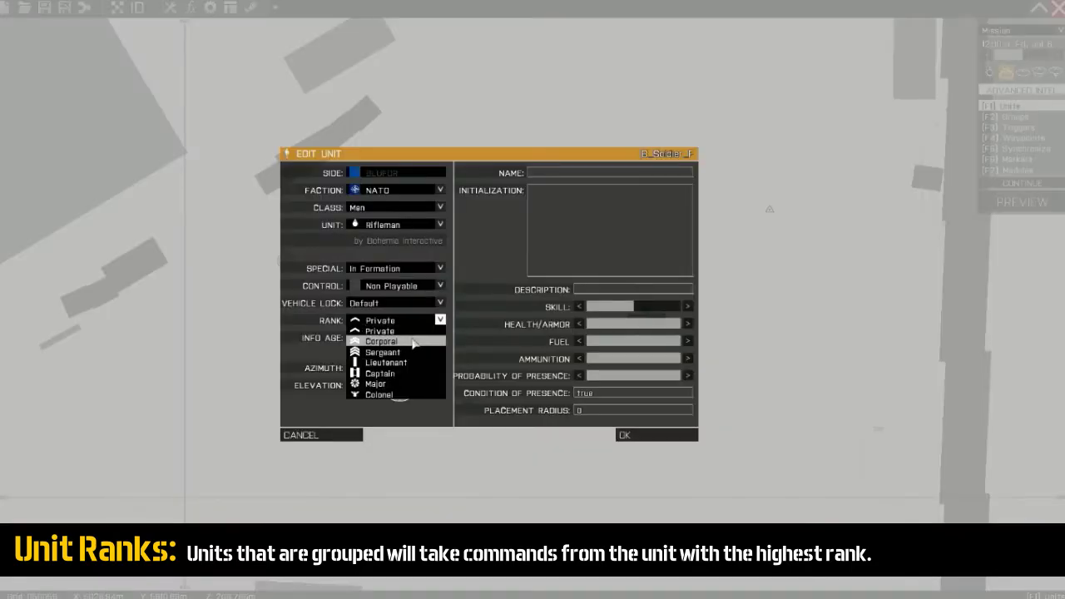
pyautogui.click(416, 374)
pyautogui.click(694, 435)
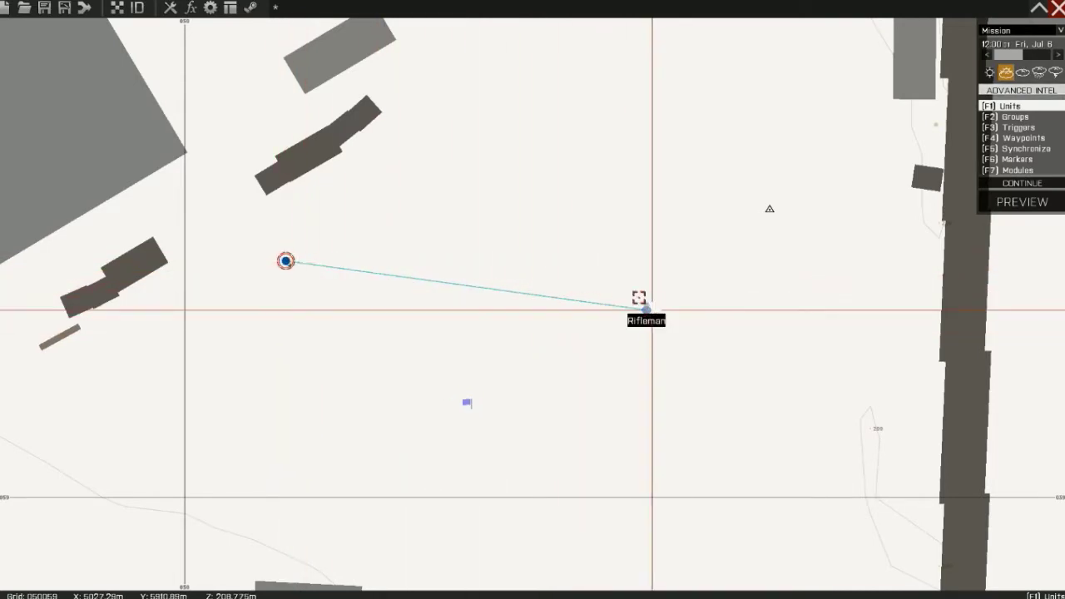
# Remove the group link between the second rifleman and the player.
pyautogui.scroll(-2, 649, 308)
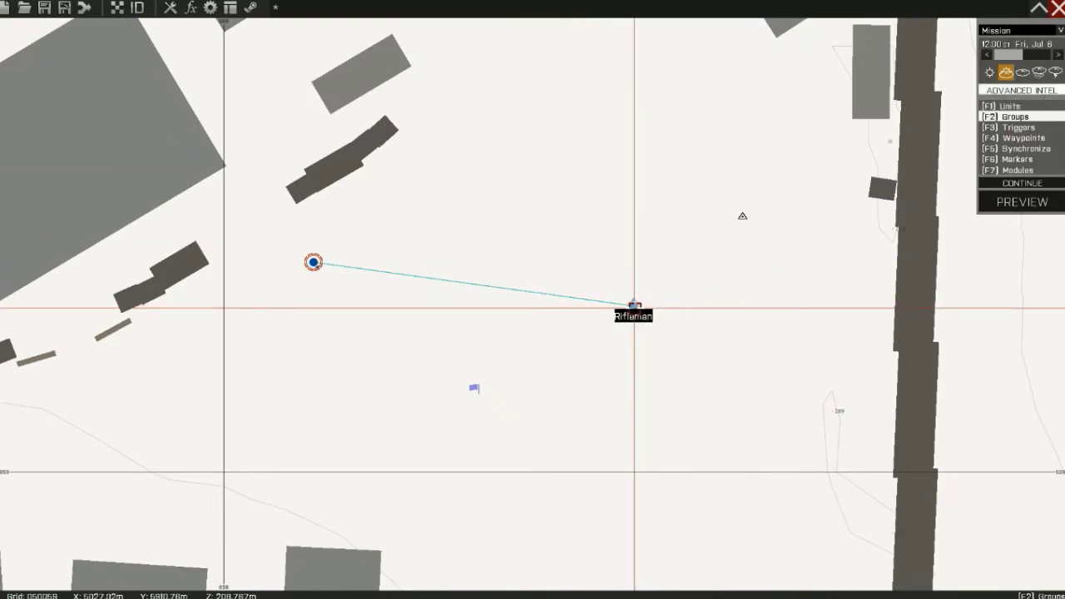
pyautogui.moveTo(633, 308); pyautogui.dragTo(612, 394)
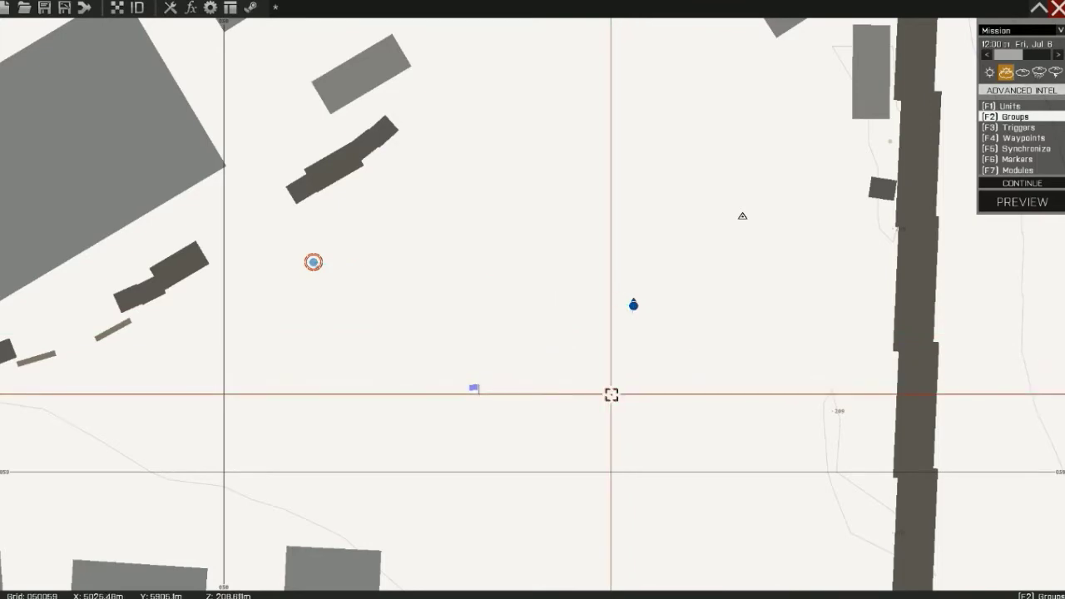
# Turn the ungrouped rifleman to face south and move him a short distance east in the yard.
pyautogui.scroll(-2, 706, 259)
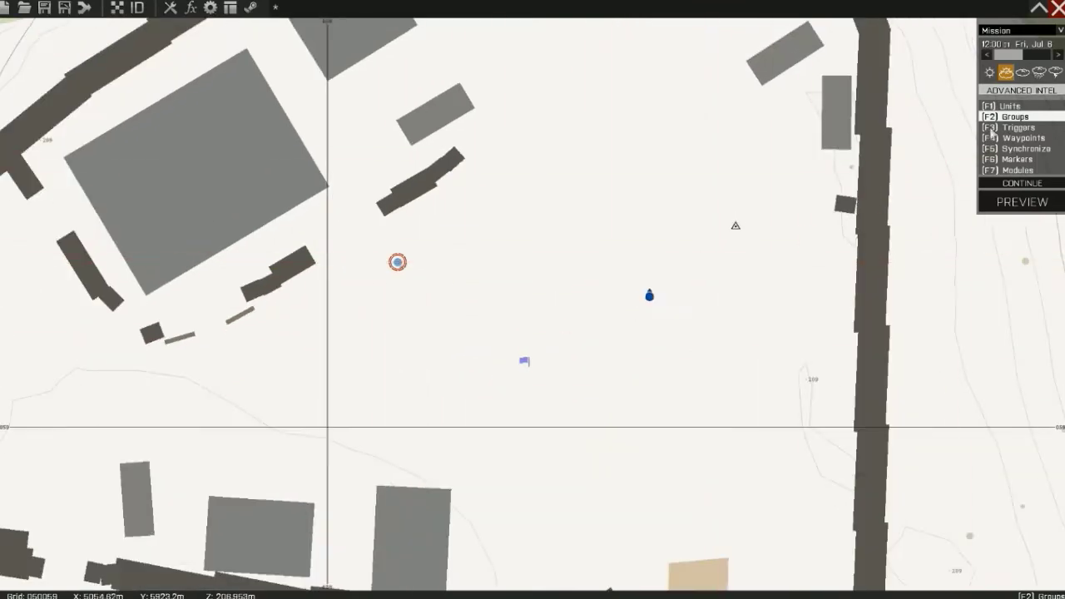
pyautogui.scroll(-3, 652, 278)
pyautogui.scroll(3, 668, 271)
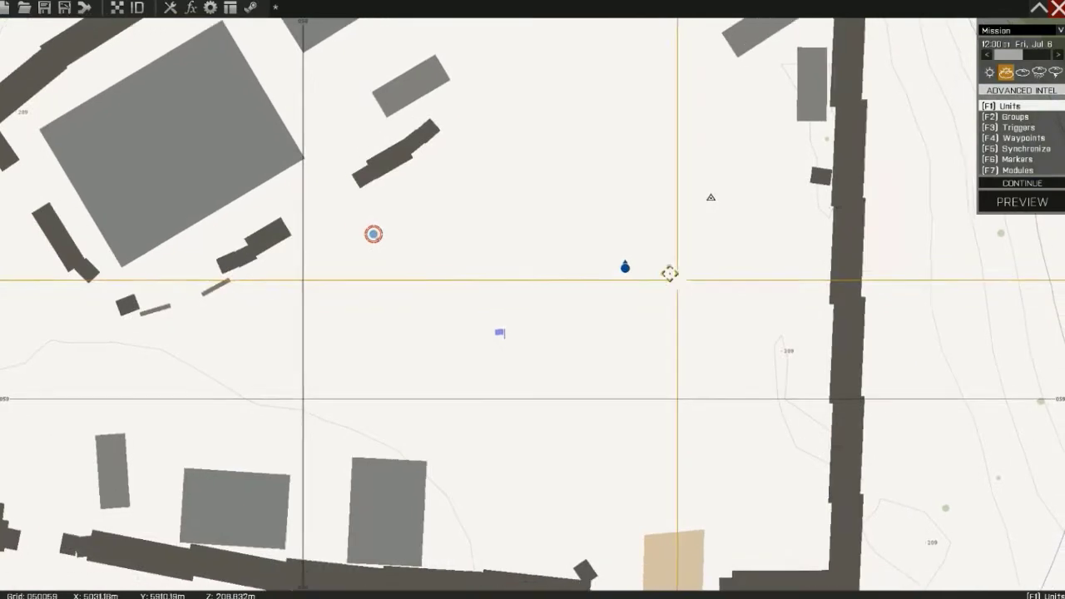
pyautogui.scroll(-3, 613, 251)
pyautogui.scroll(-1, 612, 251)
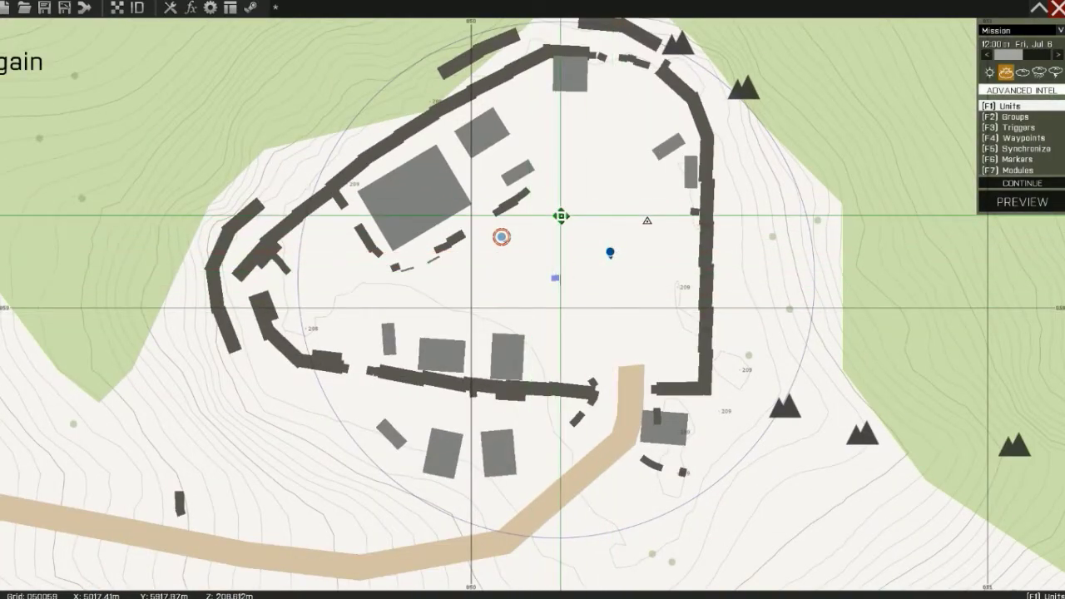
pyautogui.scroll(3, 633, 256)
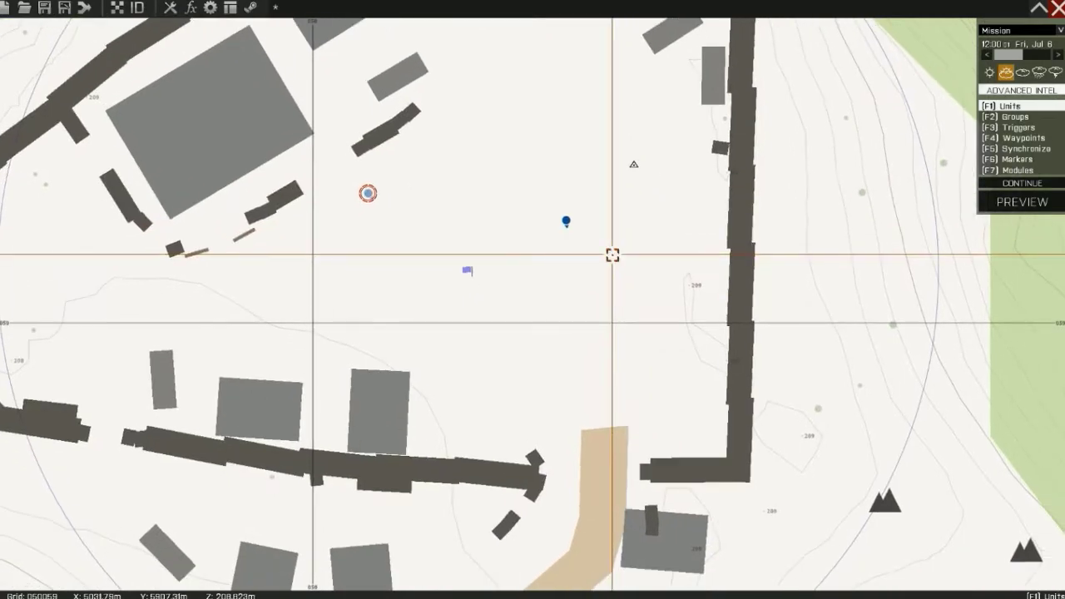
pyautogui.scroll(-2, 612, 251)
pyautogui.scroll(4, 610, 249)
pyautogui.moveTo(616, 285); pyautogui.dragTo(547, 209, button='right')
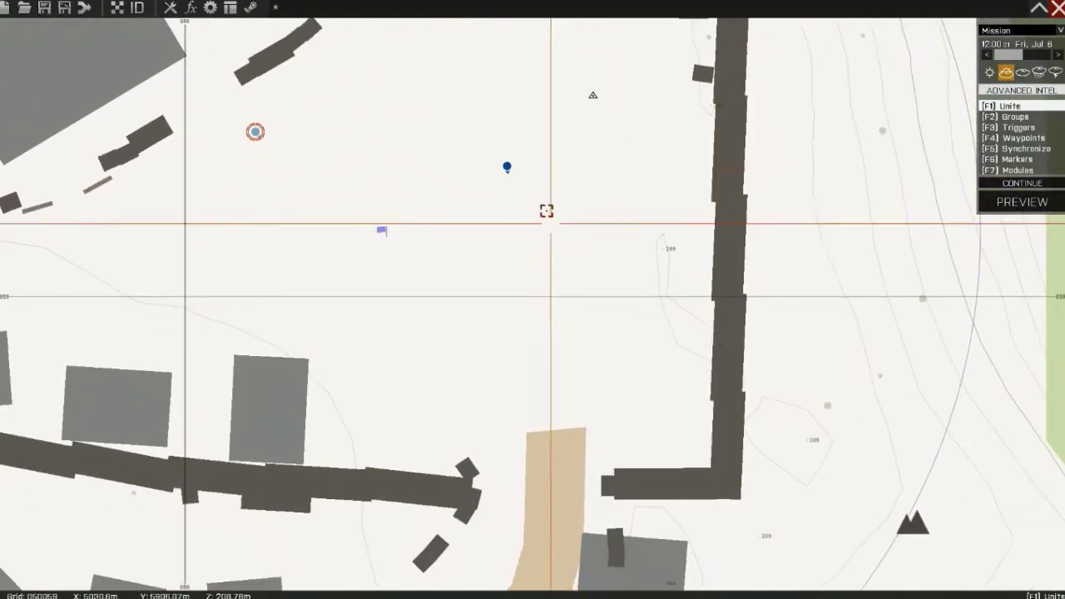
pyautogui.moveTo(508, 167); pyautogui.dragTo(547, 176)
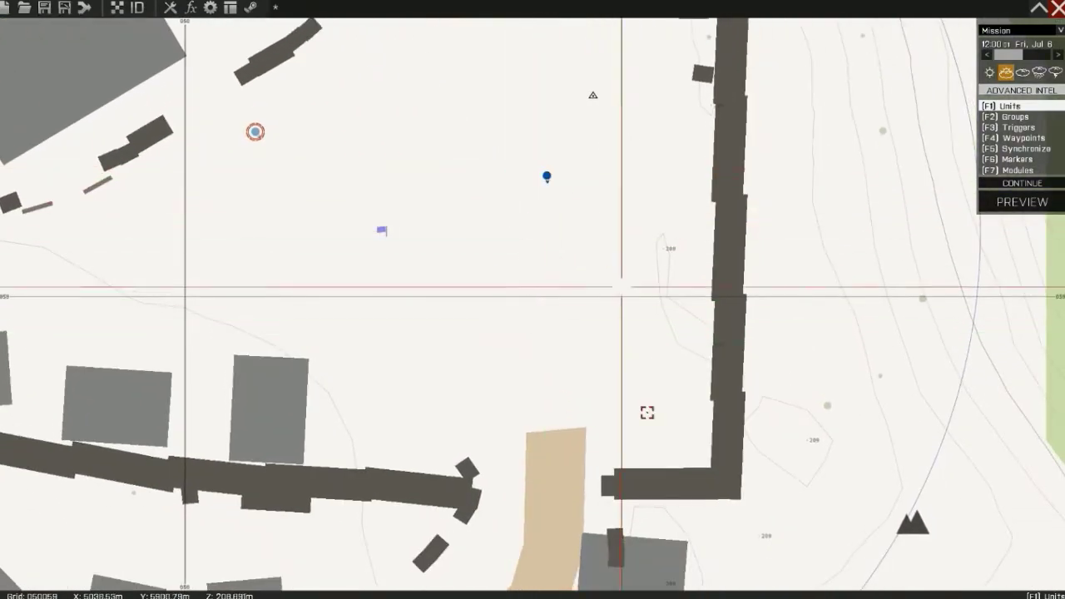
# Insert a MOVE waypoint with default settings for the ungrouped rifleman, directly south of him and just north of the camp's road entrance.
pyautogui.scroll(-2, 627, 249)
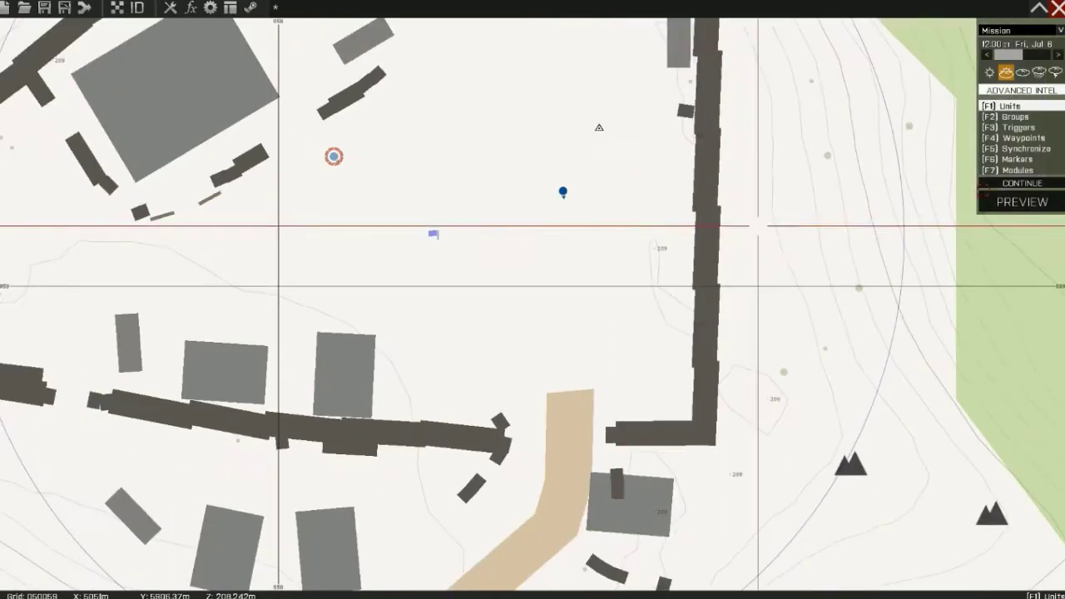
pyautogui.click(1019, 139)
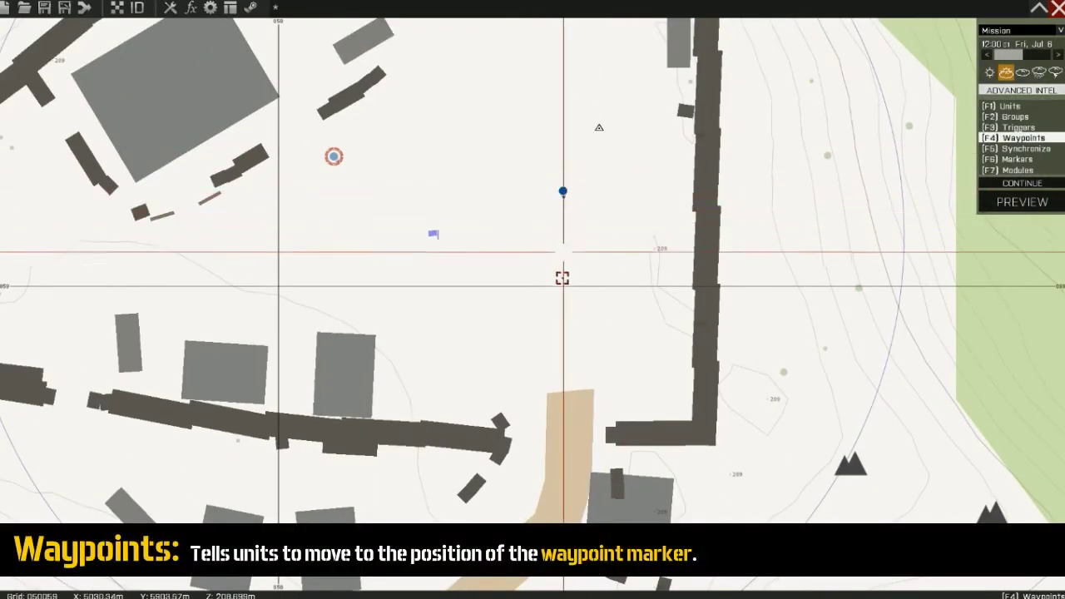
pyautogui.doubleClick(564, 327)
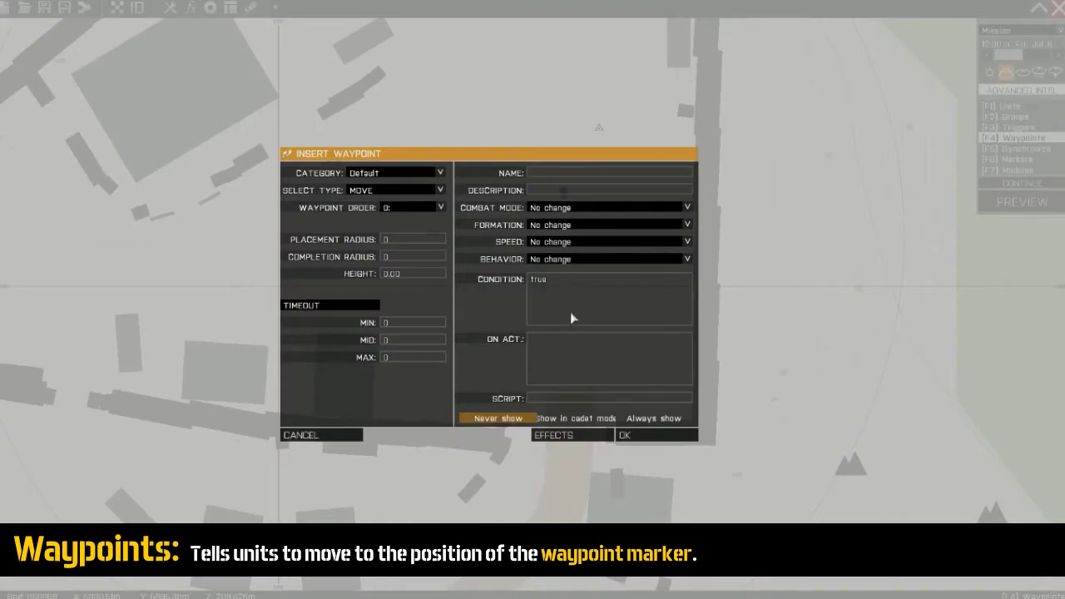
pyautogui.click(637, 435)
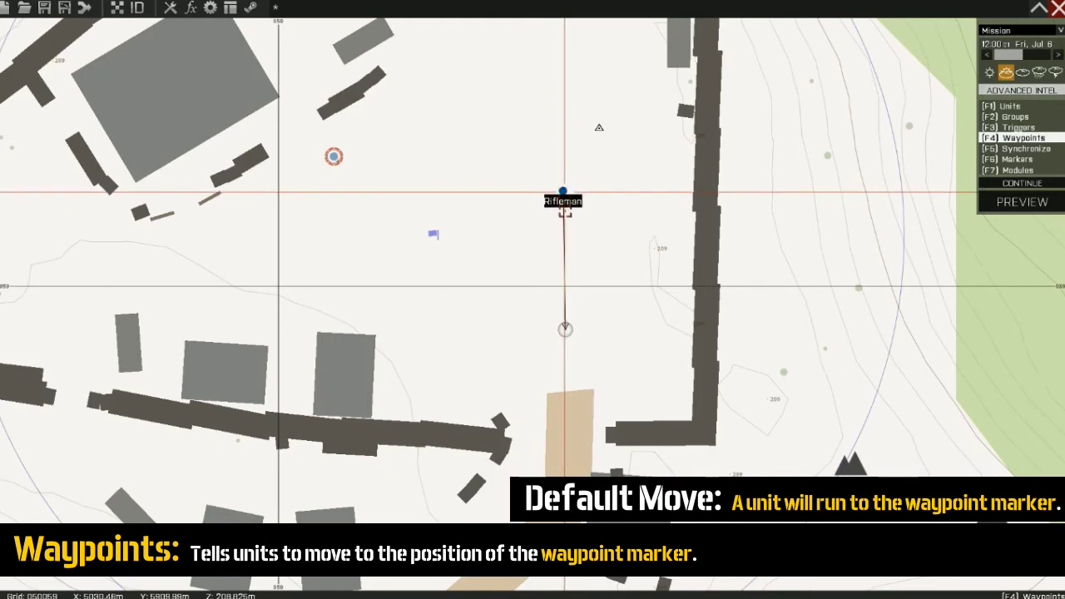
# Preview the mission to watch the rifleman follow the default MOVE waypoint, and abort back to the editor.
pyautogui.click(1009, 210)
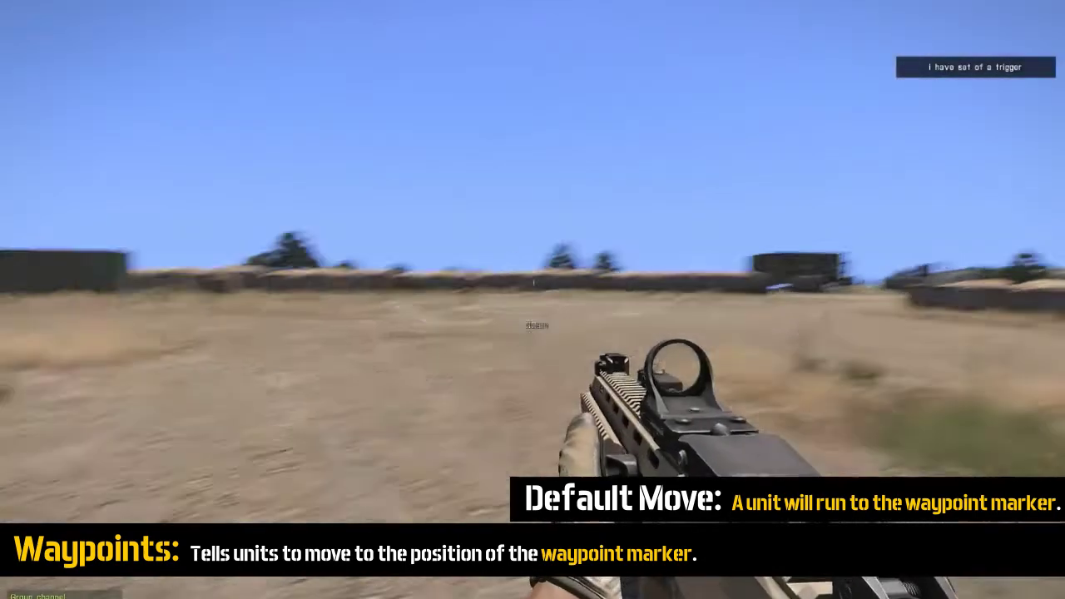
pyautogui.press('w')
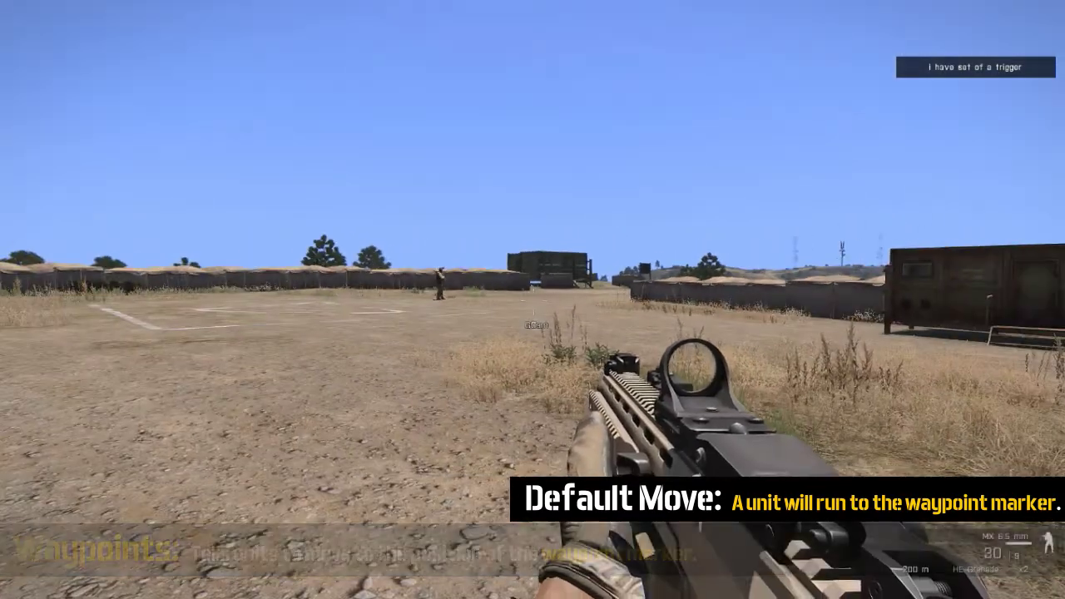
pyautogui.press('Escape')
pyautogui.click(86, 553)
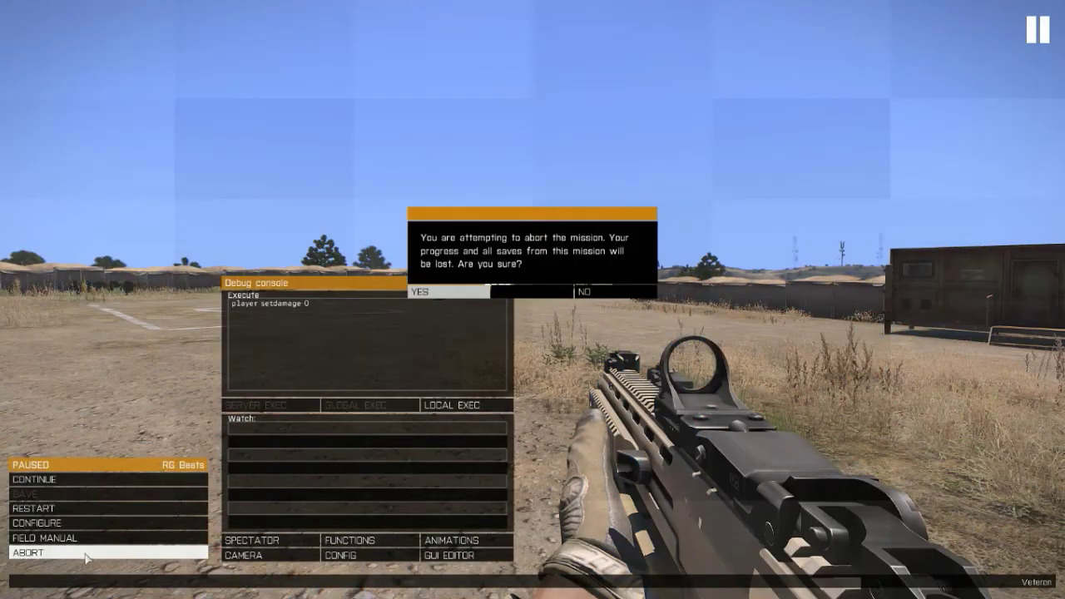
pyautogui.click(444, 293)
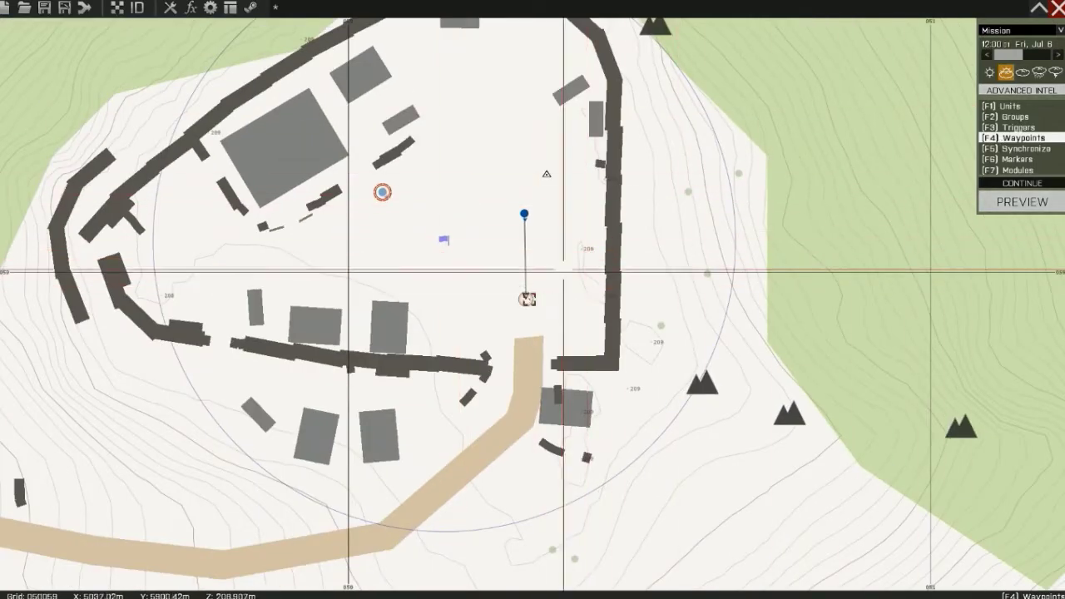
# Set the MOVE waypoint's speed to Limited and its behavior to Safe.
pyautogui.doubleClick(526, 301)
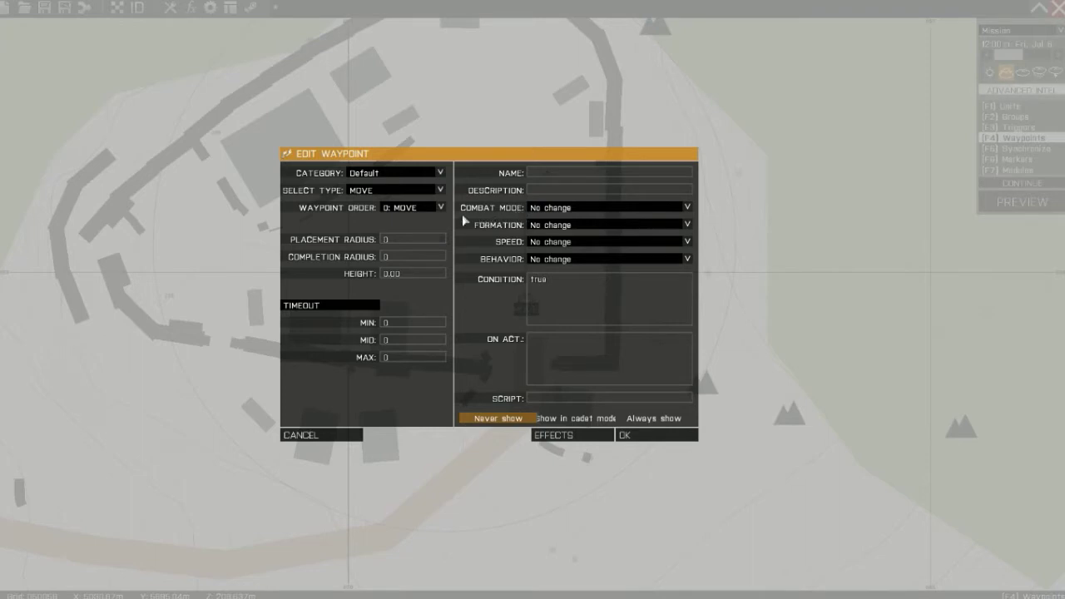
pyautogui.click(561, 244)
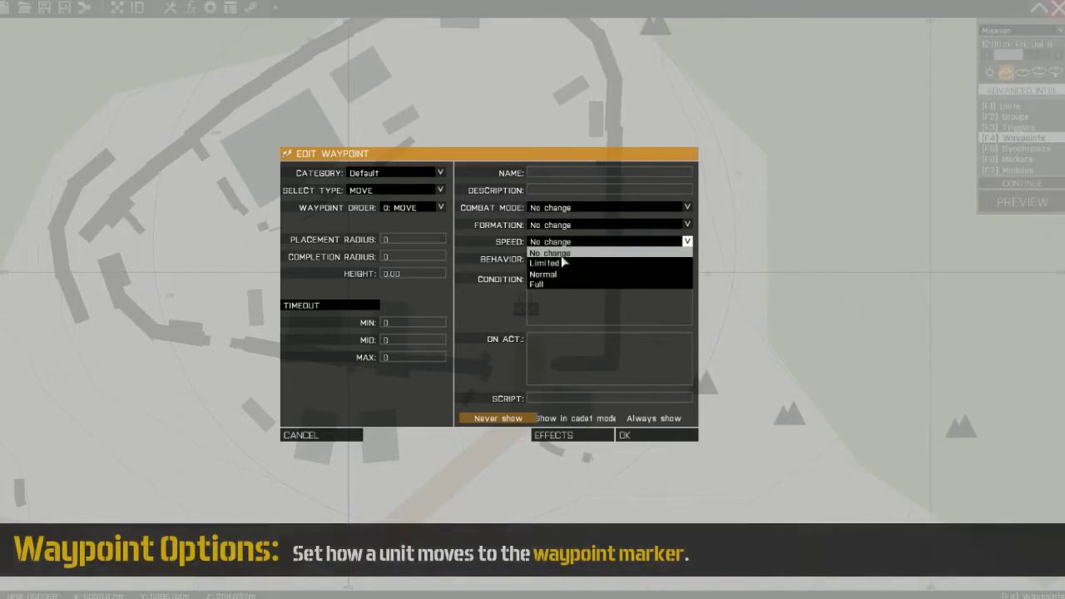
pyautogui.click(560, 261)
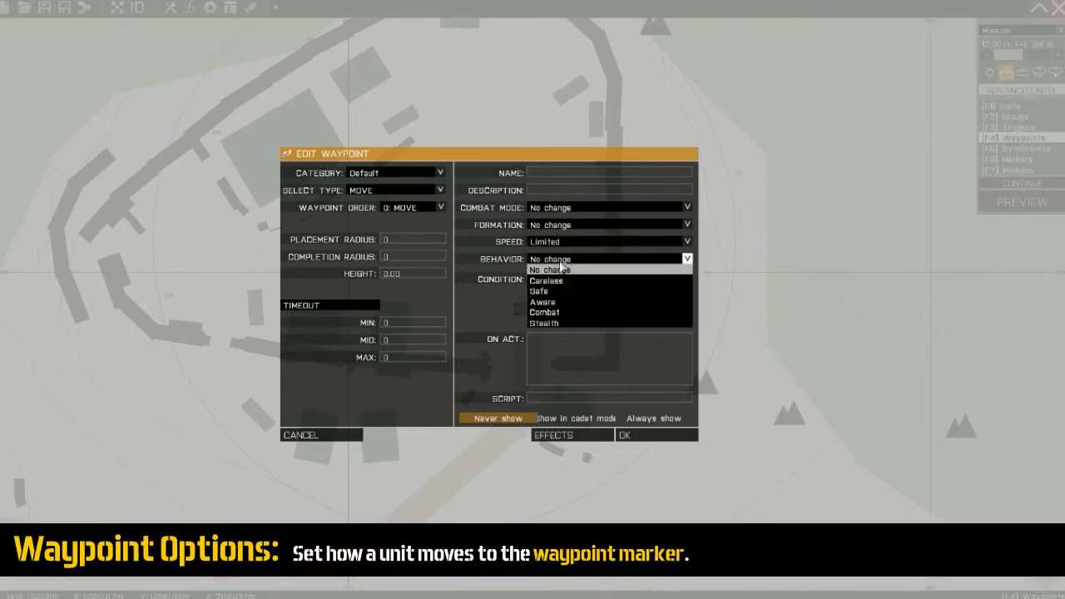
pyautogui.click(556, 292)
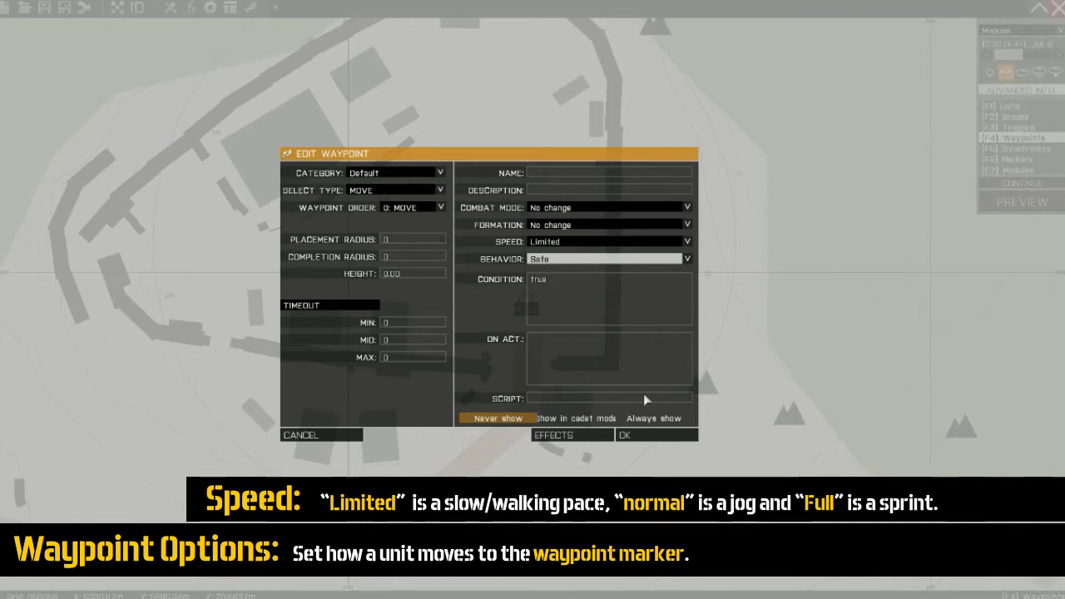
pyautogui.click(656, 435)
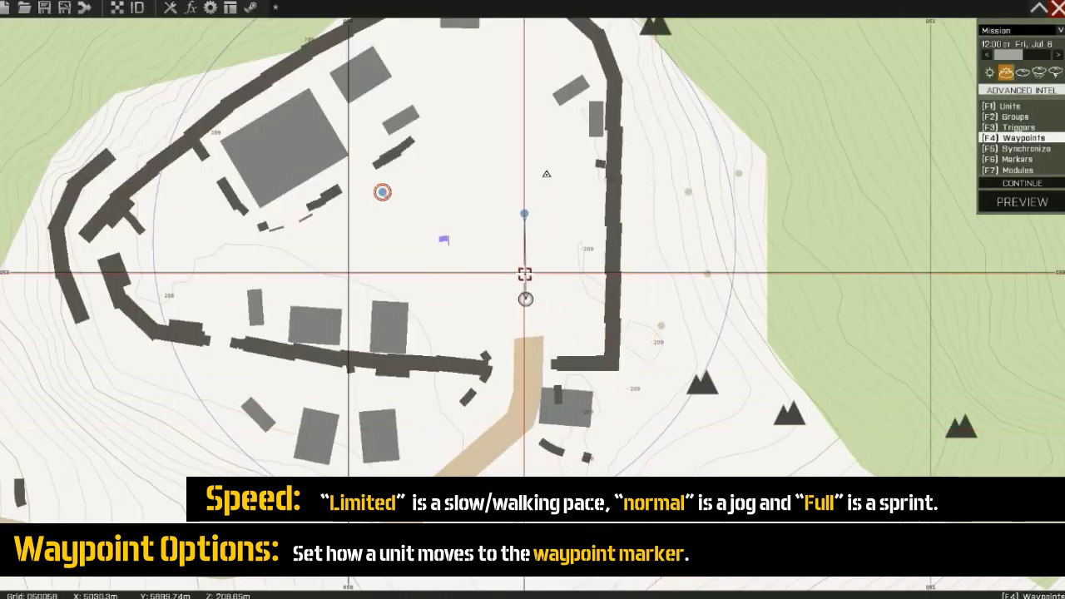
pyautogui.moveTo(524, 300)
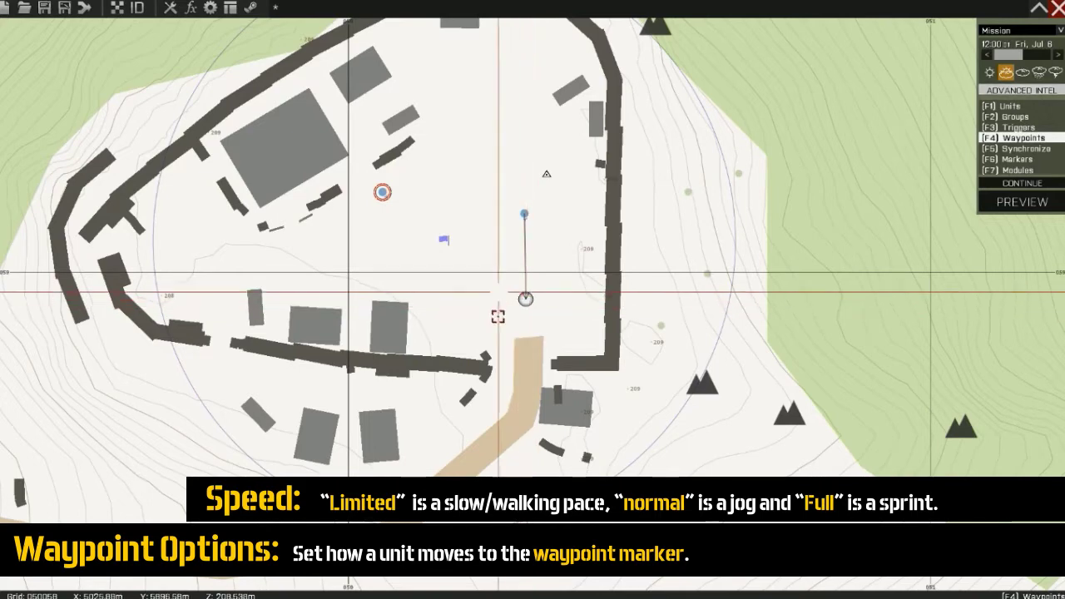
# Preview the mission, run toward the rifleman to check his Limited-speed movement, and abort back to the editor.
pyautogui.click(1001, 205)
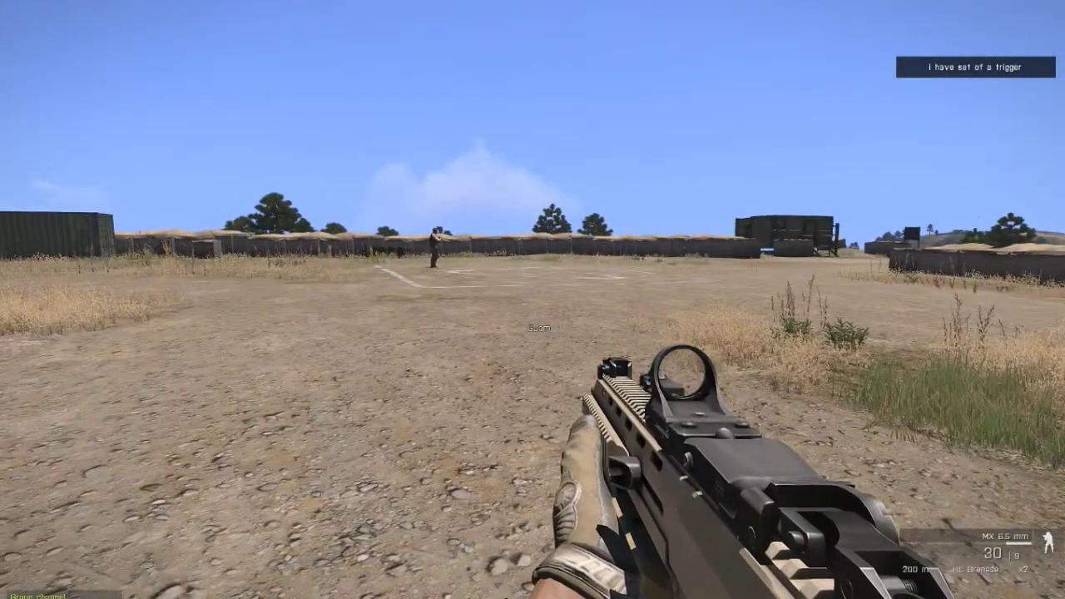
pyautogui.hotkey('shift', 'w')
pyautogui.hotkey('shift', 'w')
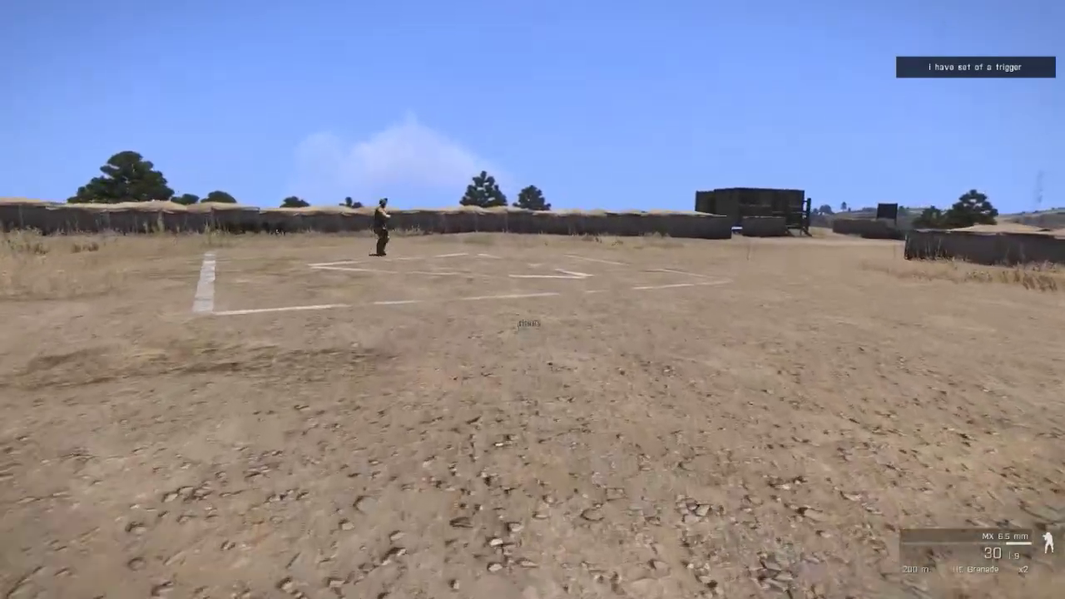
pyautogui.hotkey('shift', 'w')
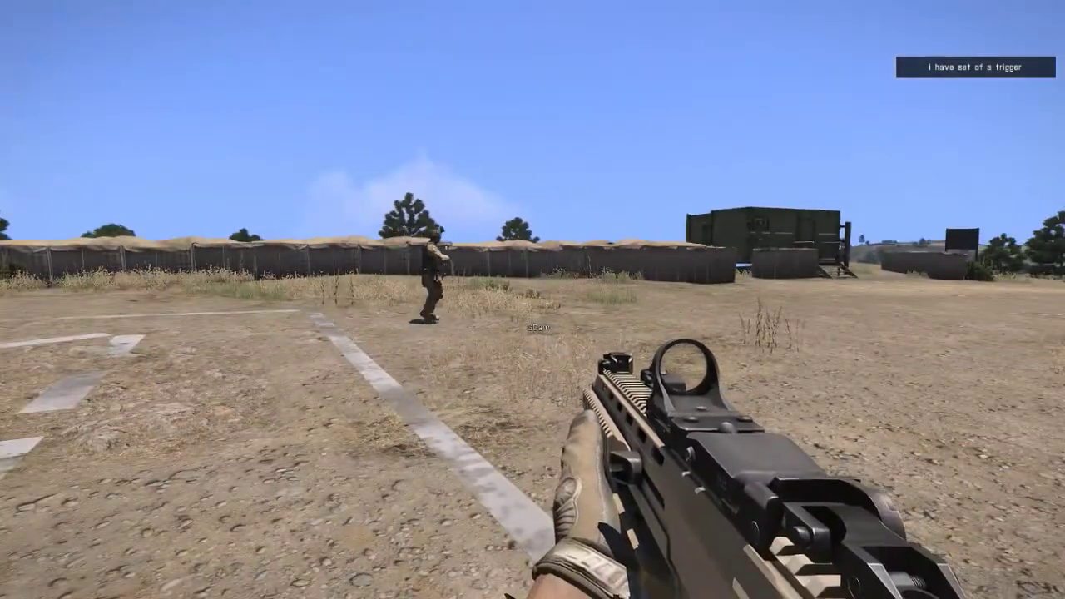
pyautogui.press('Escape')
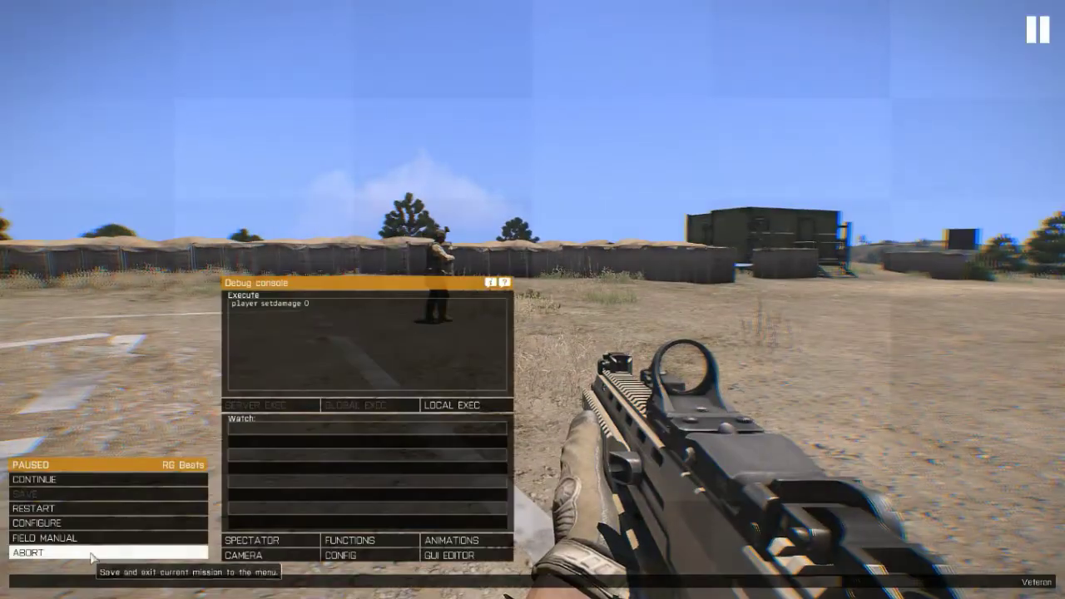
pyautogui.click(92, 554)
pyautogui.click(478, 293)
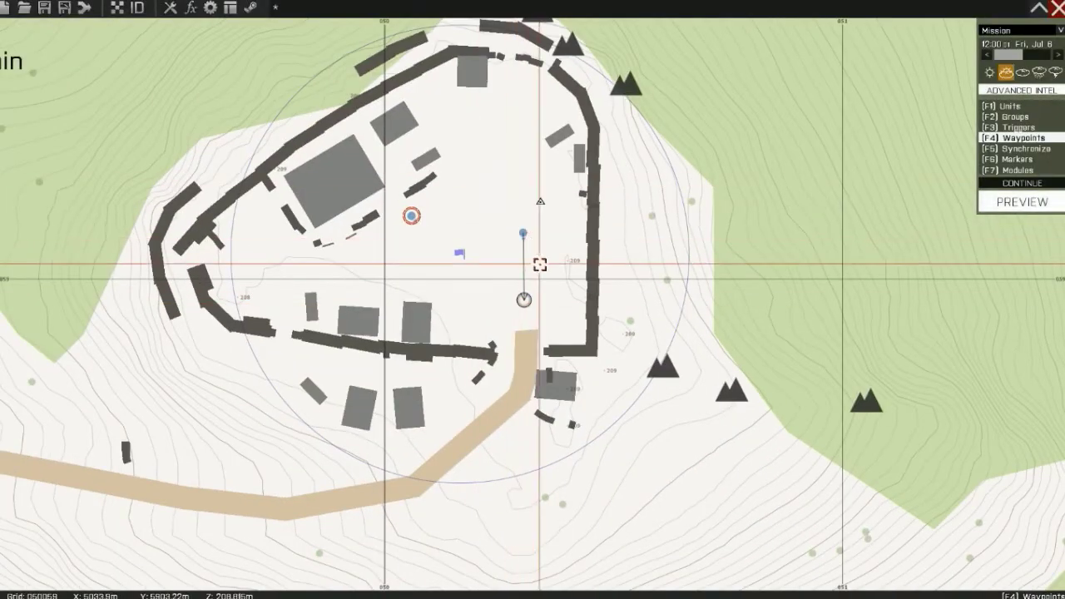
# Insert a second default MOVE waypoint west of the first, in the southwestern part of the yard.
pyautogui.scroll(-2, 539, 265)
pyautogui.scroll(-2, 541, 273)
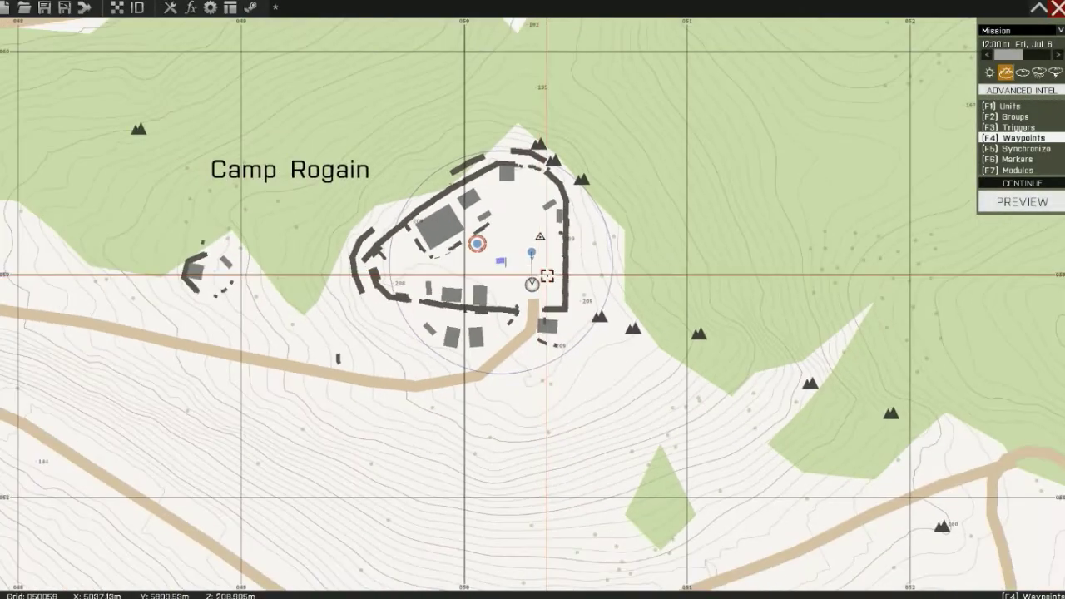
pyautogui.scroll(4, 544, 275)
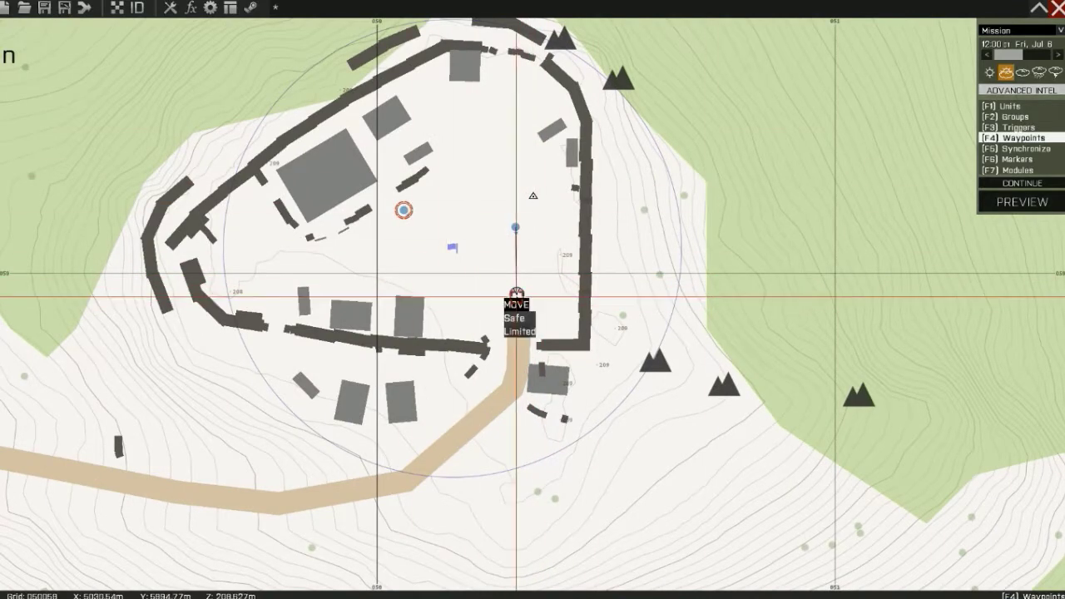
pyautogui.doubleClick(382, 273)
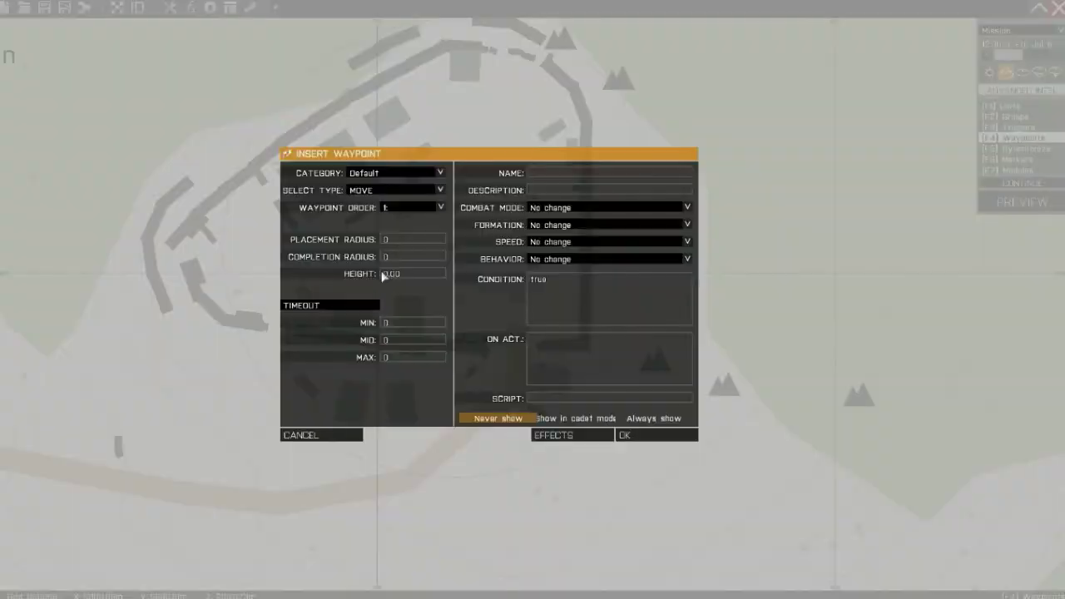
pyautogui.click(638, 441)
# Insert two more default MOVE waypoints, one in the northern part of the yard and one just north of the rifleman.
pyautogui.scroll(3, 405, 264)
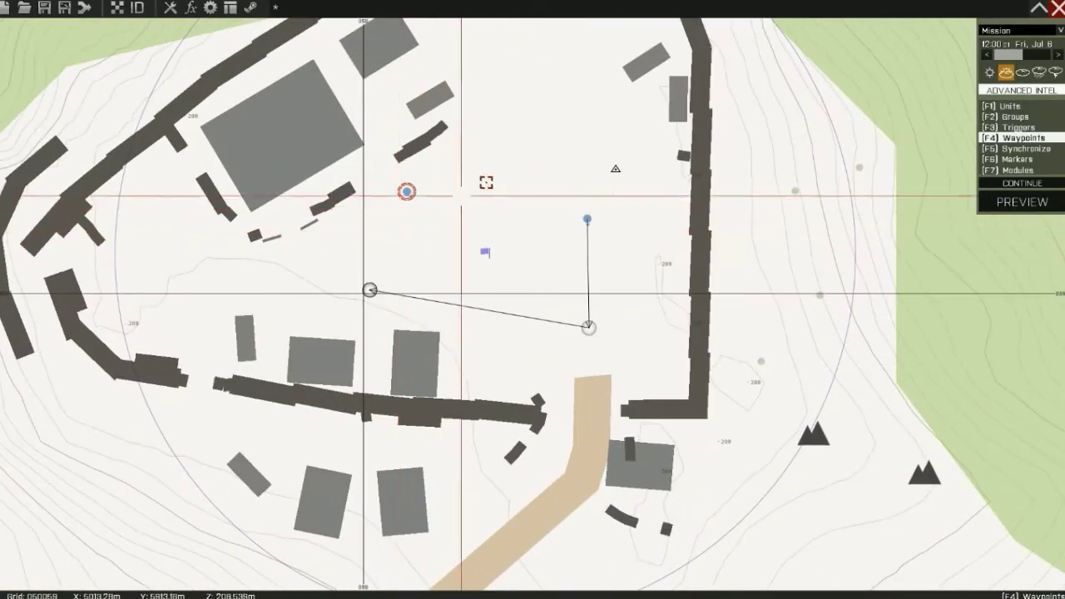
pyautogui.doubleClick(494, 171)
pyautogui.click(632, 440)
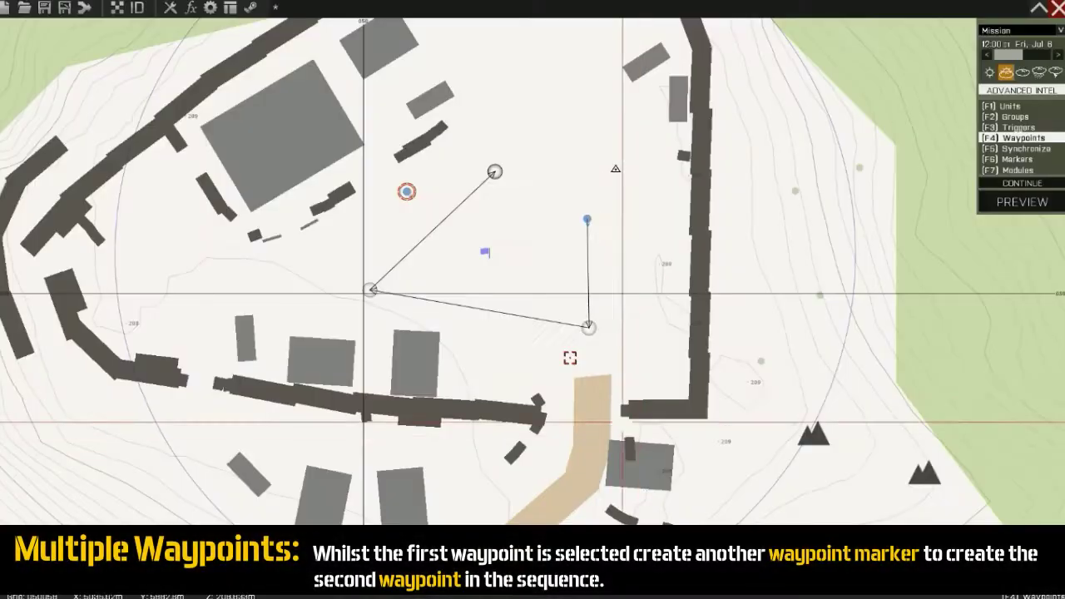
pyautogui.doubleClick(587, 190)
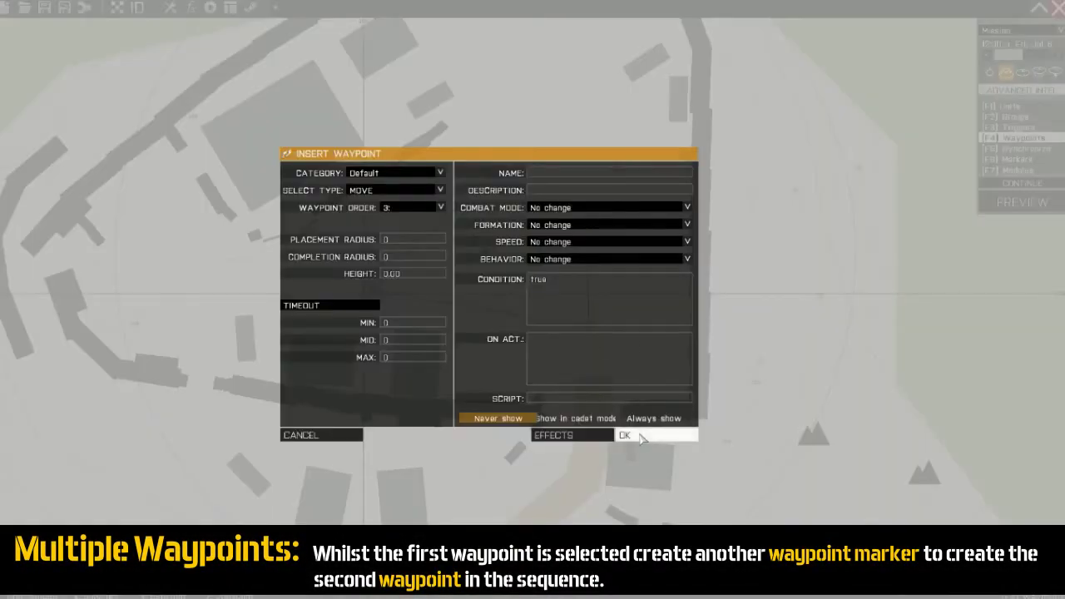
pyautogui.click(639, 437)
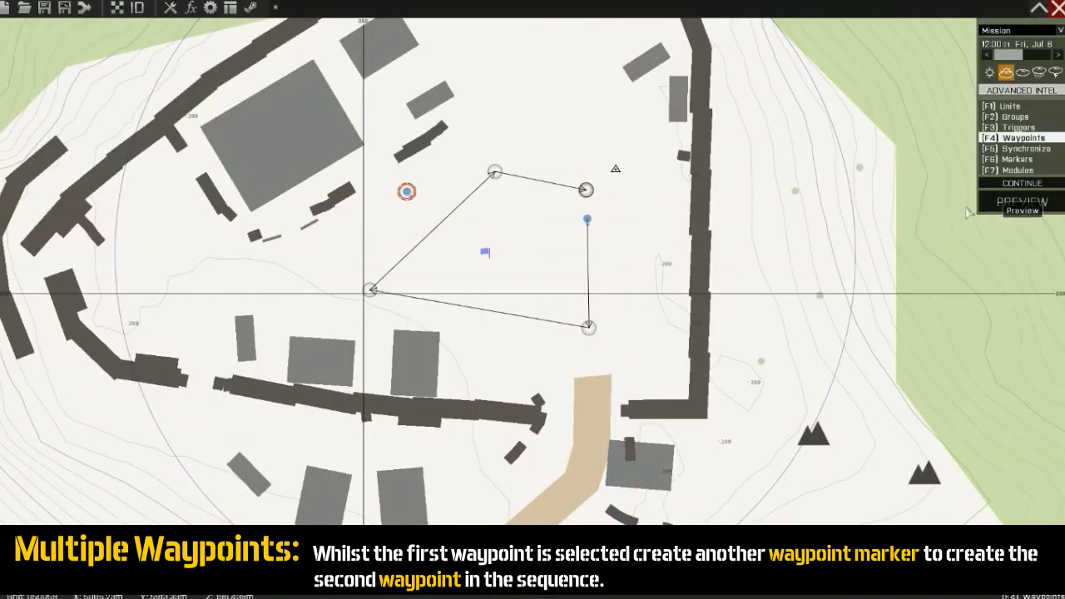
# Preview the mission, watch the rifleman walk his waypoints with time sped up to 2x, and abort back to the editor.
pyautogui.click(589, 327)
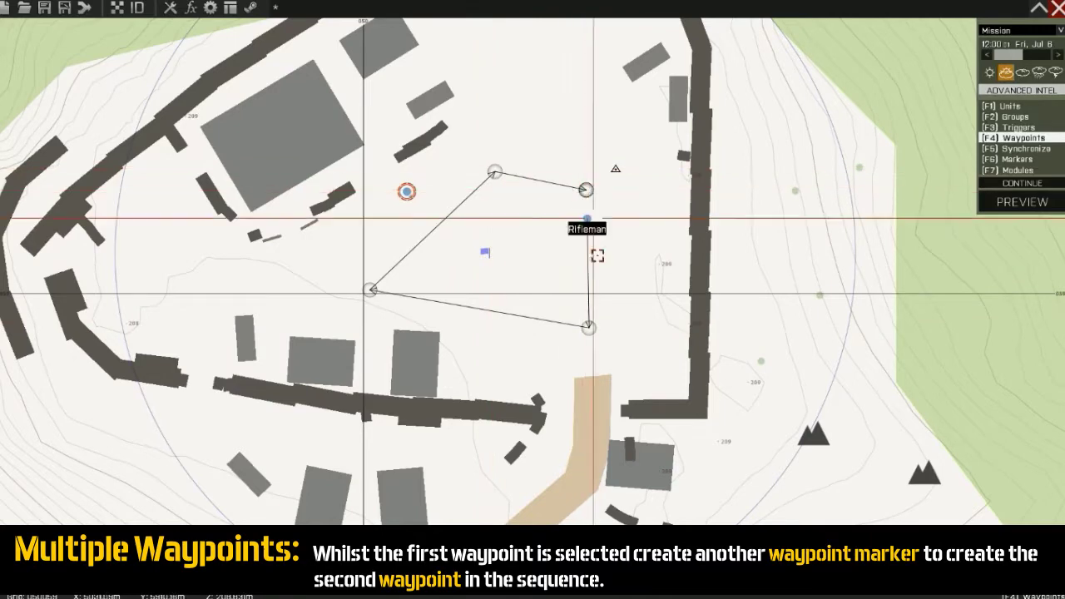
pyautogui.click(999, 201)
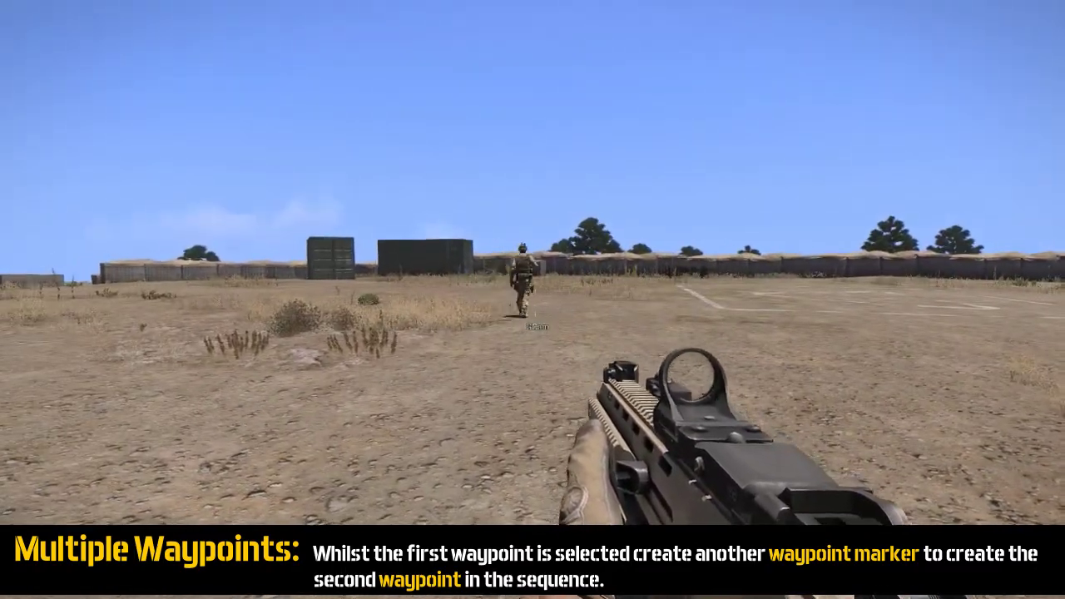
pyautogui.press('=')
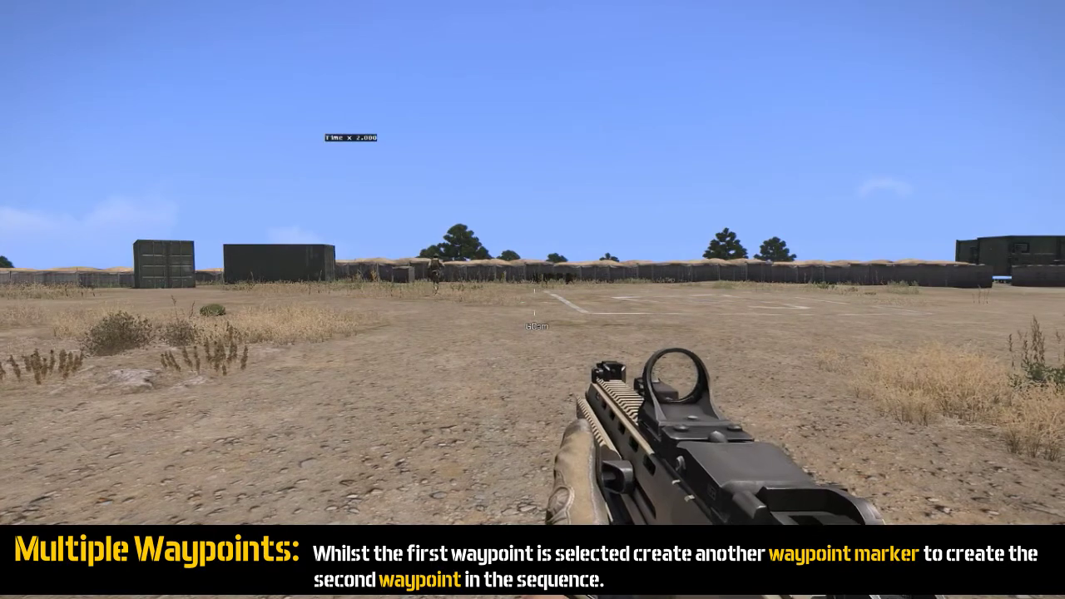
pyautogui.press('Escape')
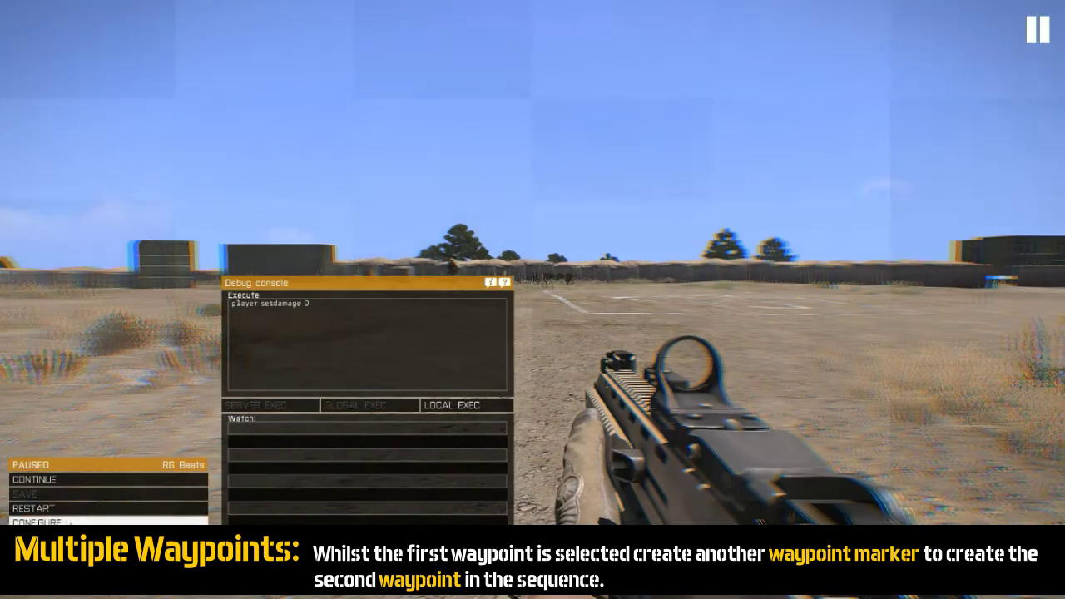
pyautogui.click(108, 551)
pyautogui.click(463, 292)
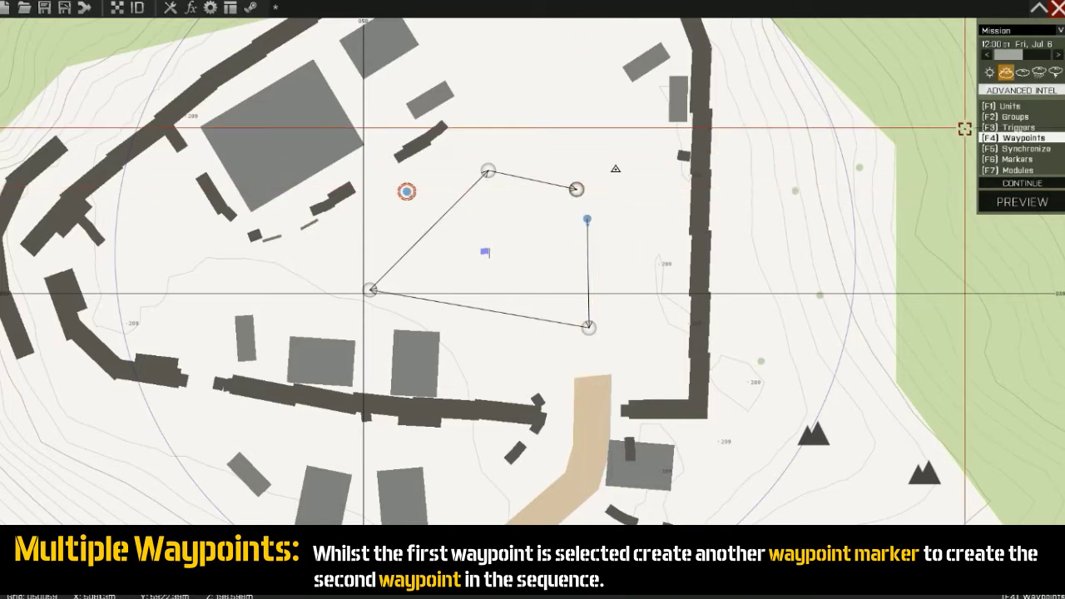
# Insert a CYCLE waypoint between the last MOVE waypoint and the rifleman's start so the route loops.
pyautogui.doubleClick(588, 204)
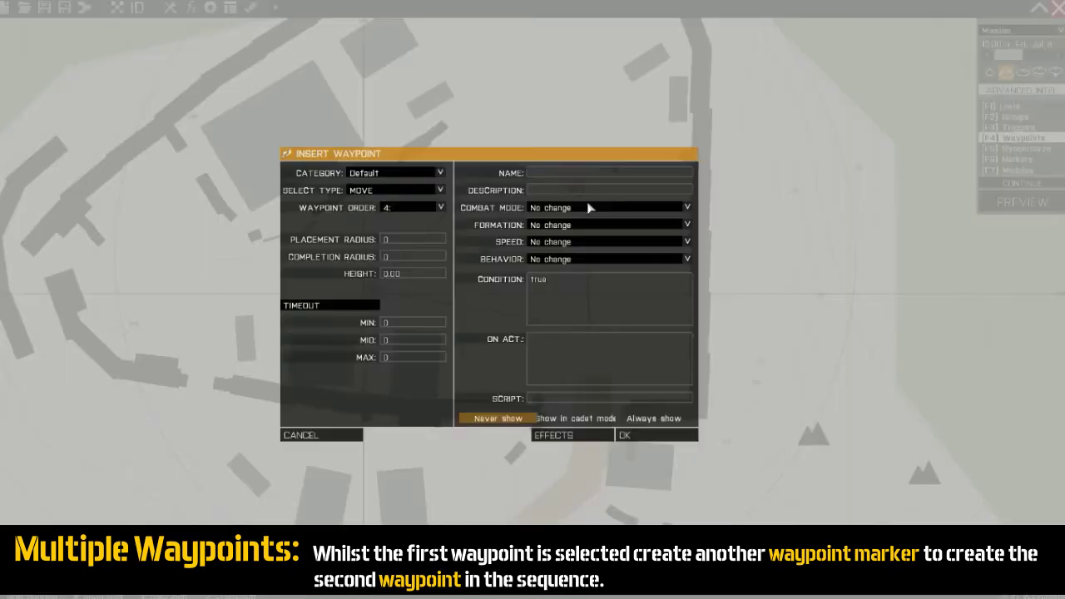
pyautogui.click(433, 190)
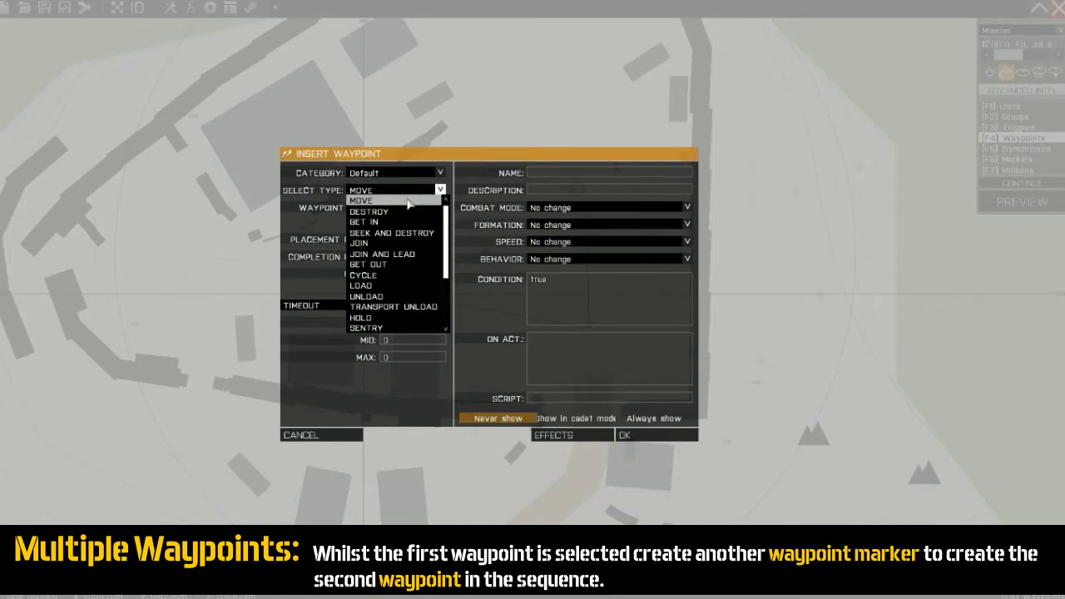
pyautogui.click(366, 264)
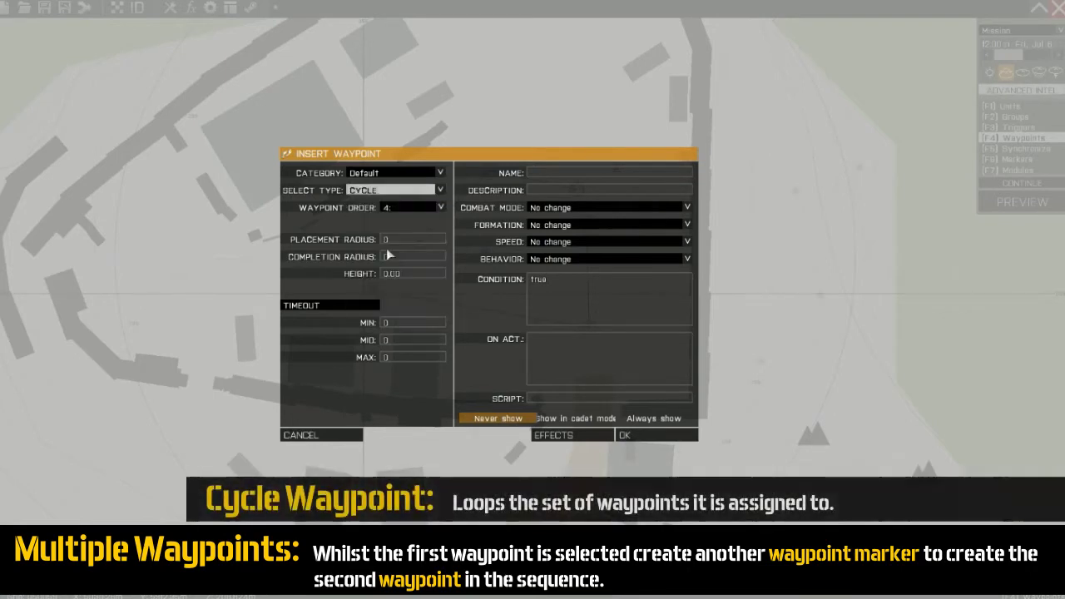
pyautogui.click(626, 435)
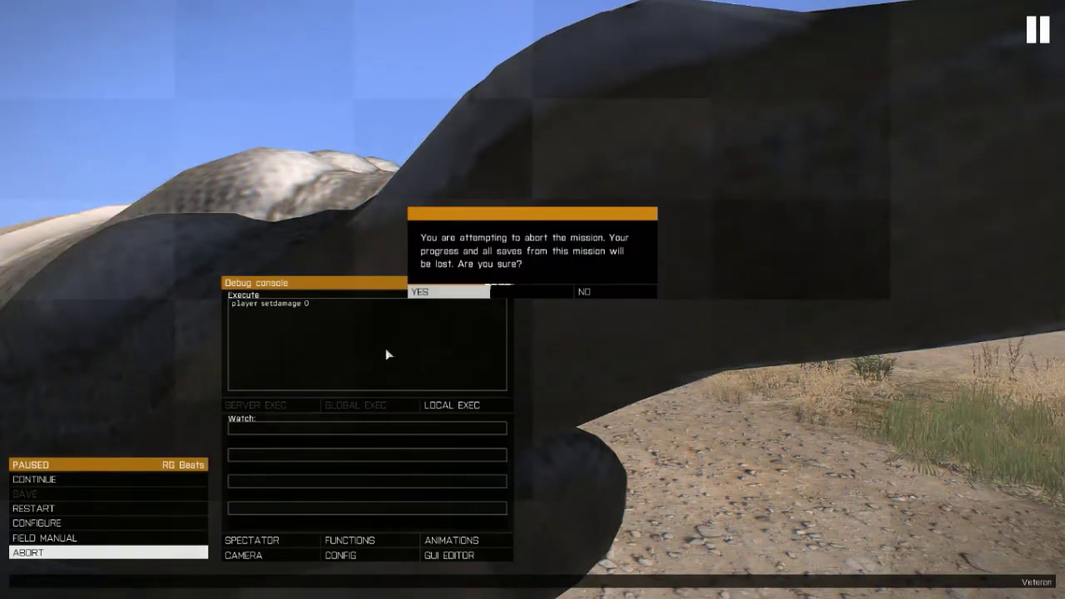
# Abort the mission preview and return to the map of Camp Rogain.
pyautogui.click(450, 291)
pyautogui.scroll(-3, 516, 298)
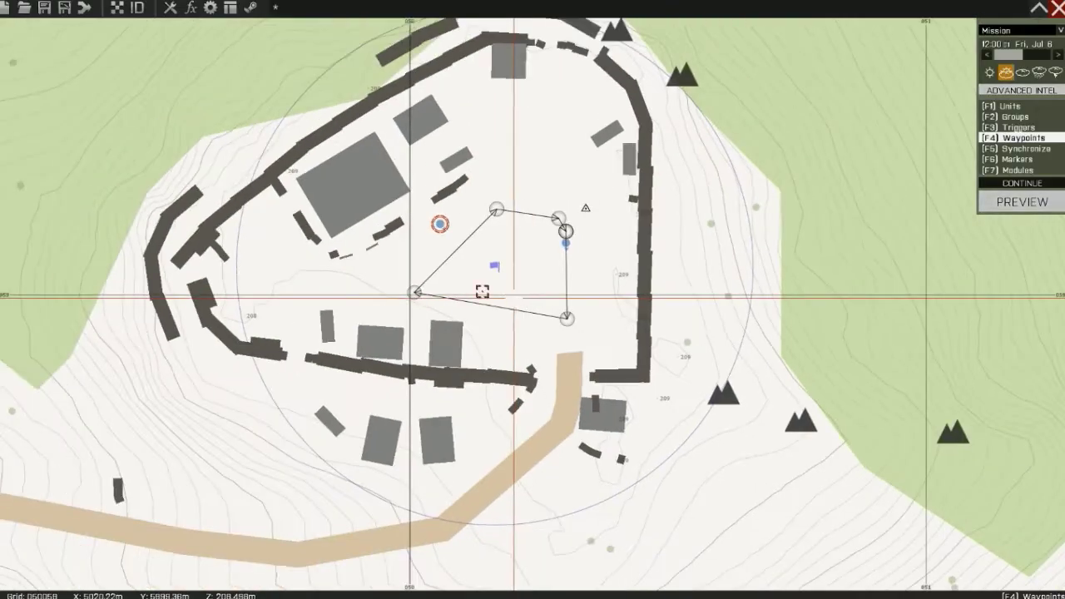
pyautogui.press('a')
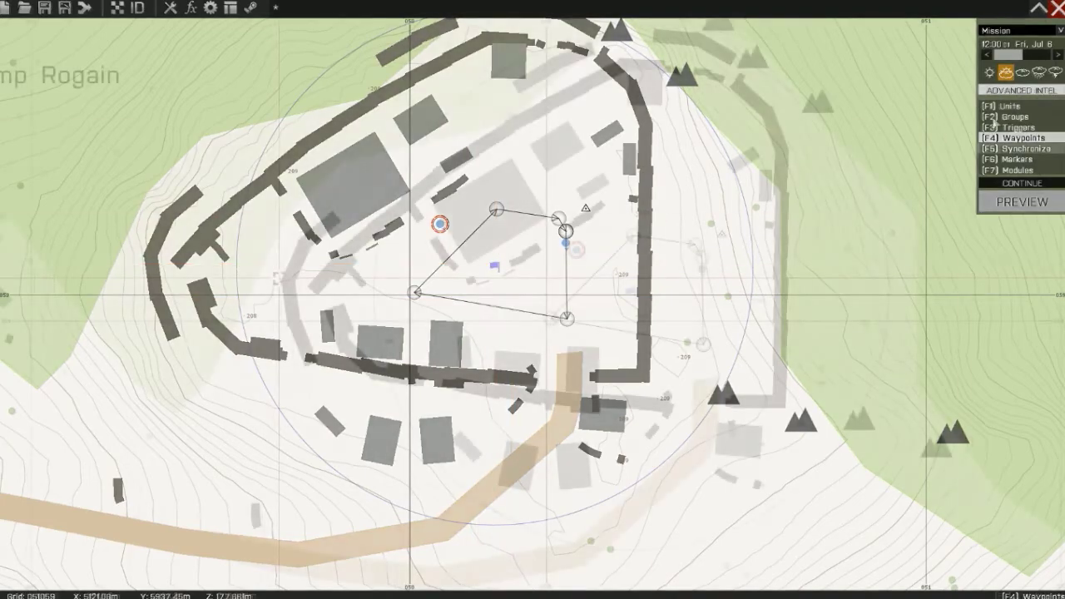
# Switch to Synchronize mode and examine where the BLUFOR trigger lies relative to the rifleman's waypoints.
pyautogui.press('F5')
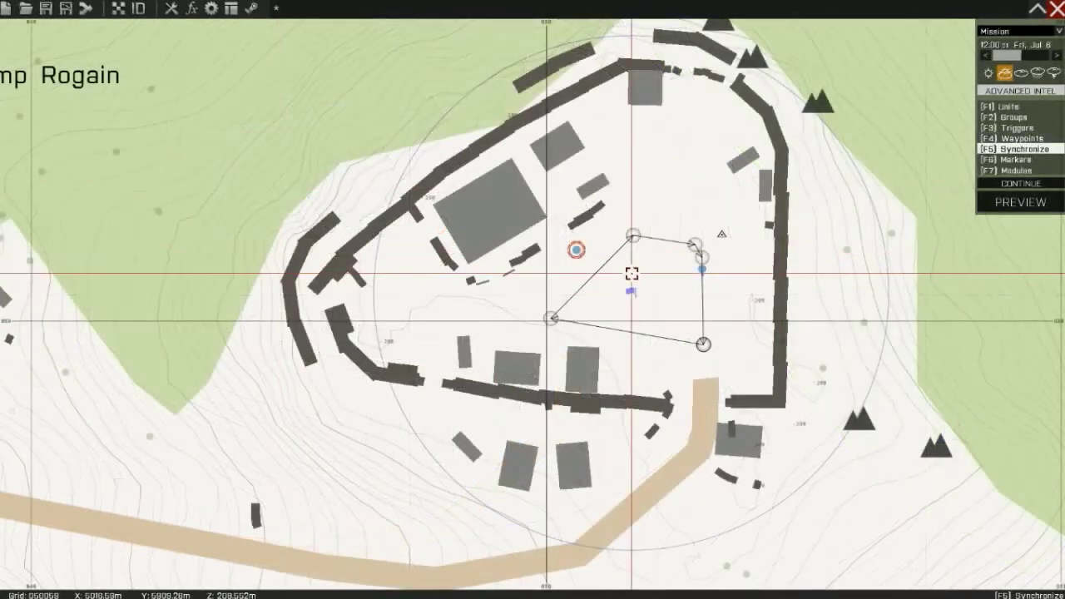
pyautogui.moveTo(632, 274); pyautogui.dragTo(584, 280, button='right')
pyautogui.scroll(2, 616, 296)
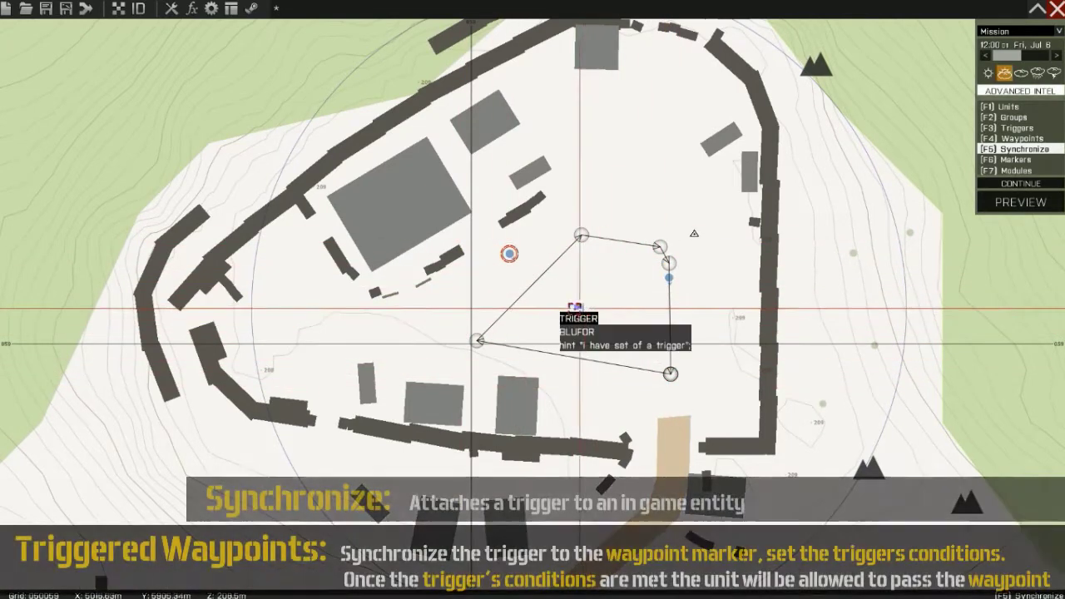
pyautogui.scroll(-3, 502, 278)
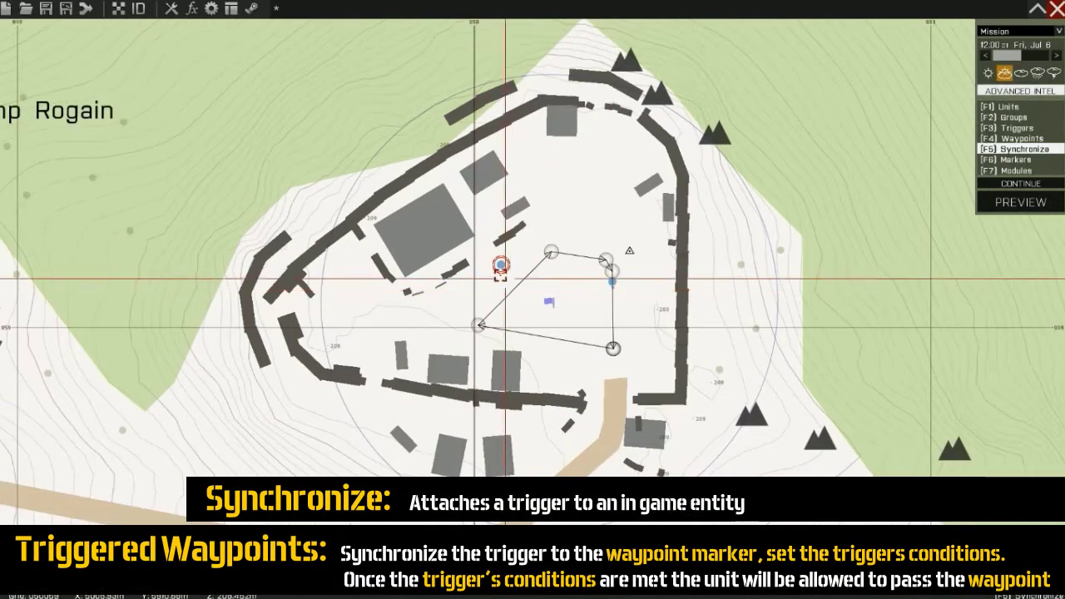
pyautogui.scroll(2, 522, 281)
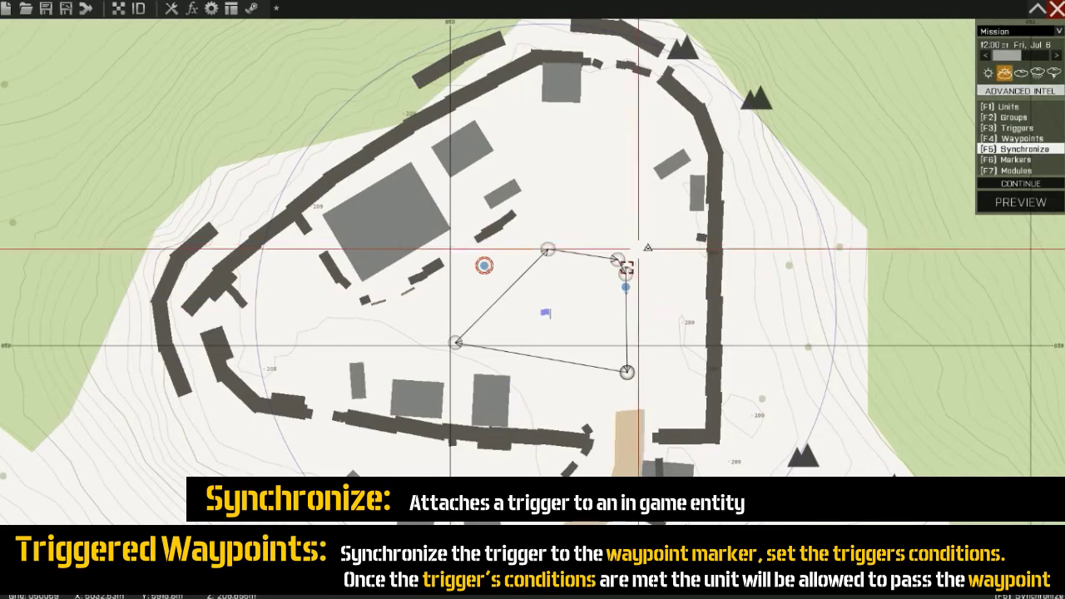
pyautogui.click(546, 314)
pyautogui.moveTo(572, 324)
pyautogui.mouseDown(button='right')
pyautogui.moveTo(560, 309)
pyautogui.moveTo(559, 323)
pyautogui.mouseUp(button='right')
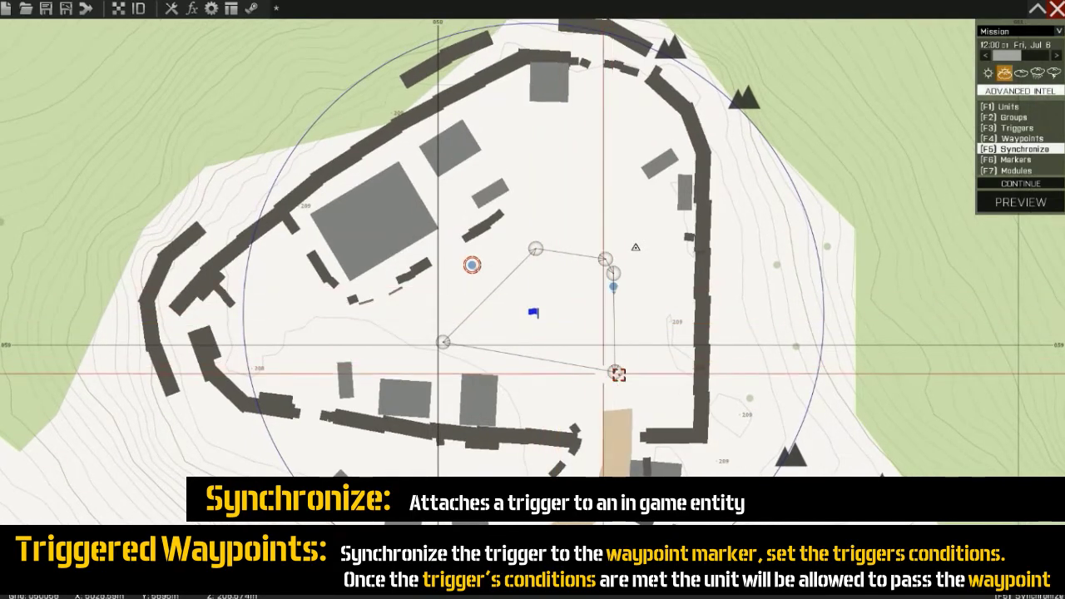
pyautogui.scroll(2, 634, 414)
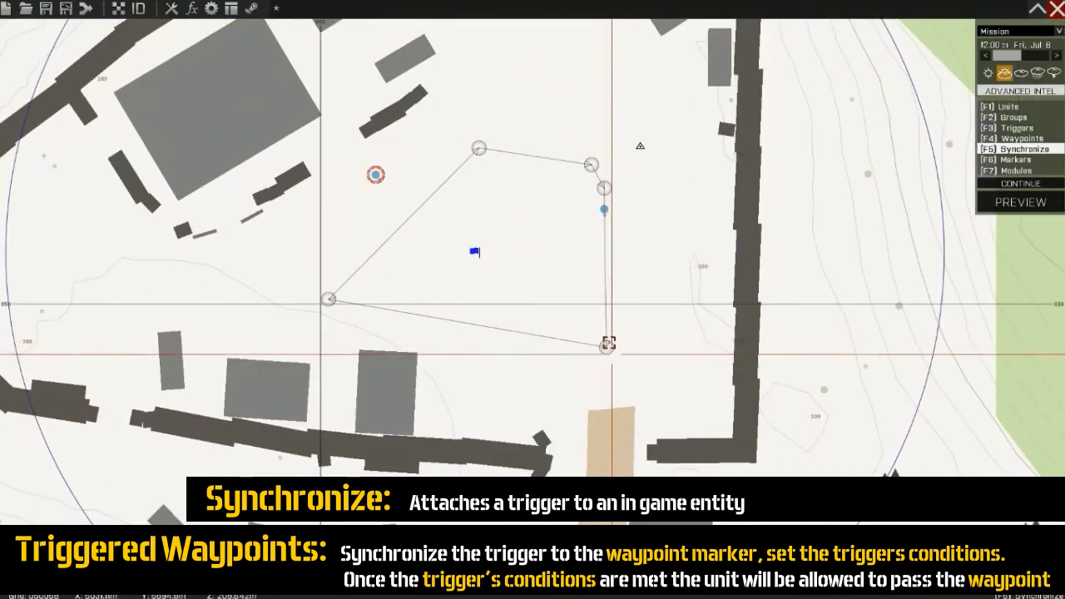
pyautogui.scroll(-3, 604, 361)
pyautogui.scroll(-2, 502, 330)
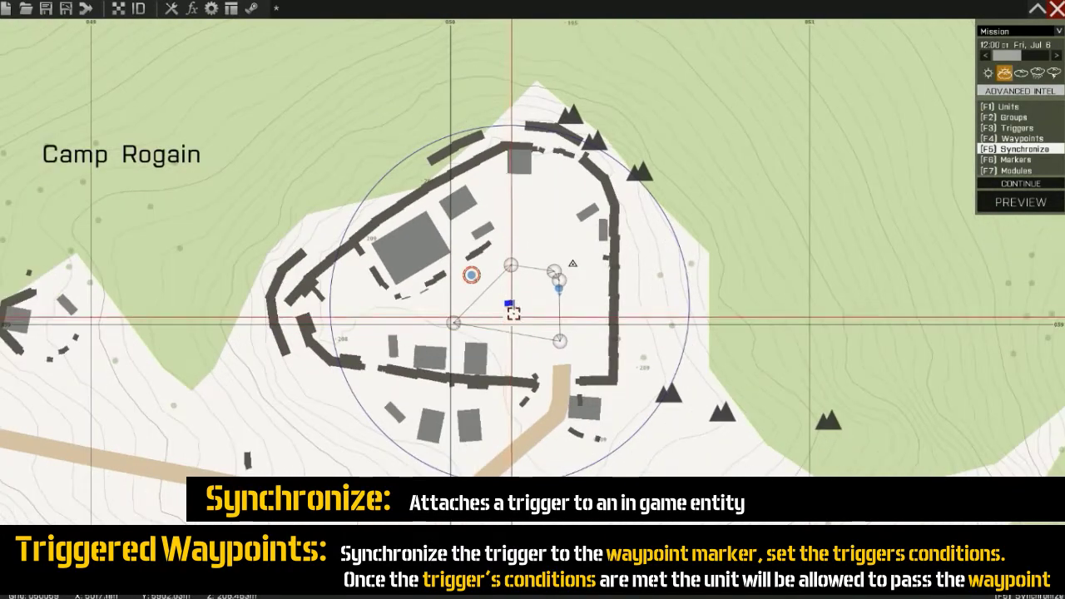
pyautogui.scroll(3, 509, 302)
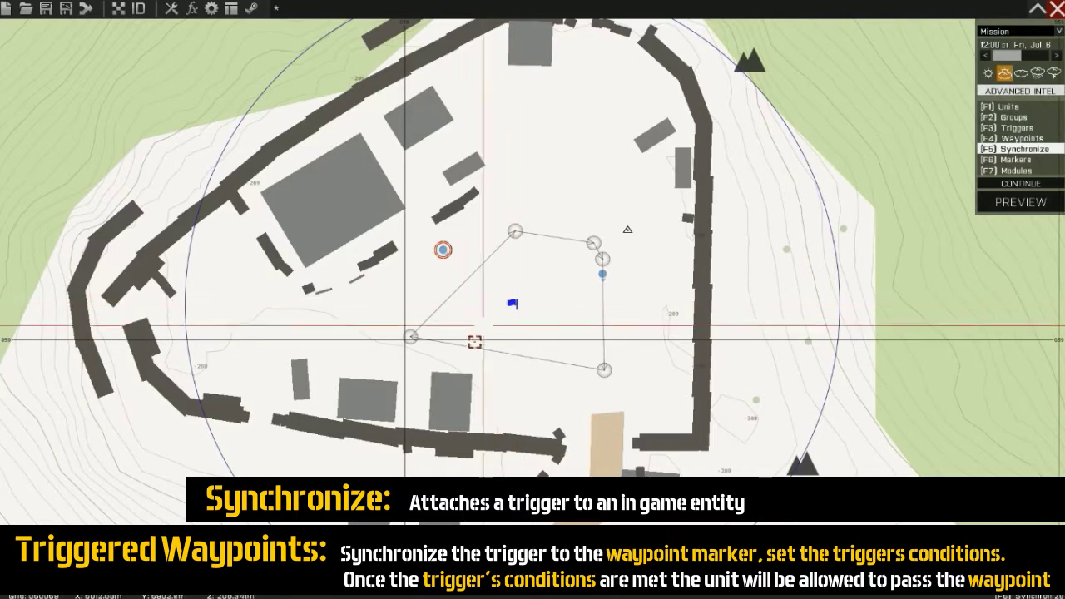
pyautogui.scroll(-2, 474, 317)
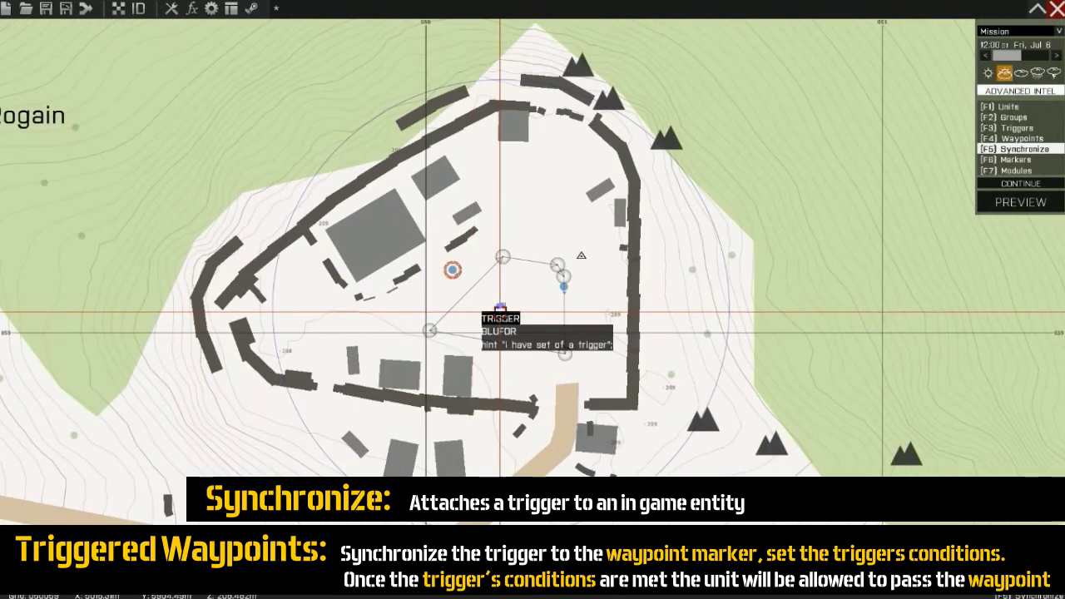
# Shrink the BLUFOR trigger's ellipse to 10 on both Axis A and Axis B.
pyautogui.doubleClick(498, 315)
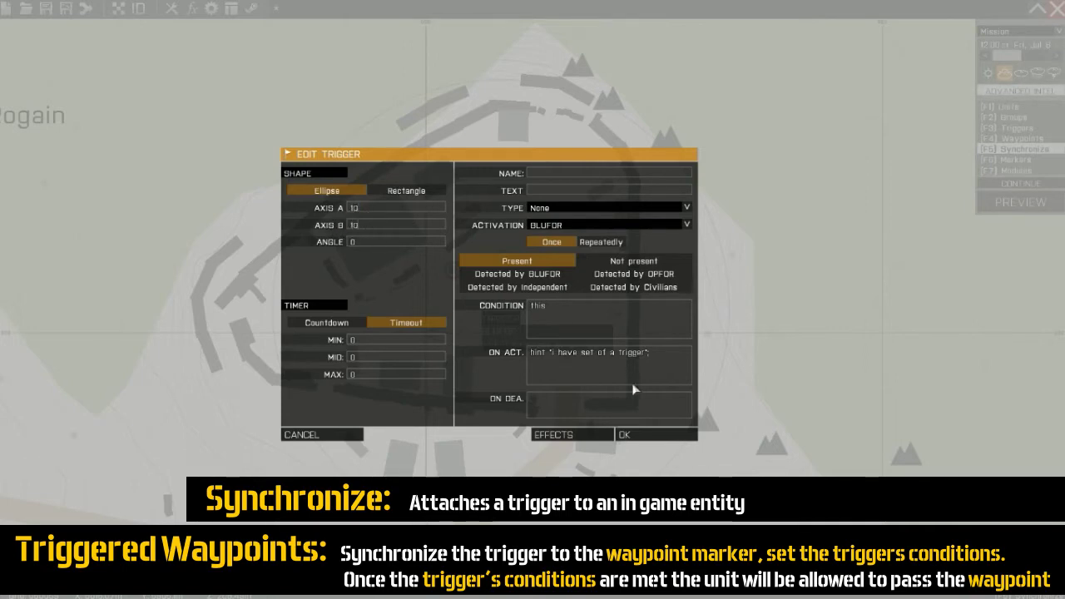
pyautogui.click(632, 435)
pyautogui.scroll(5, 581, 271)
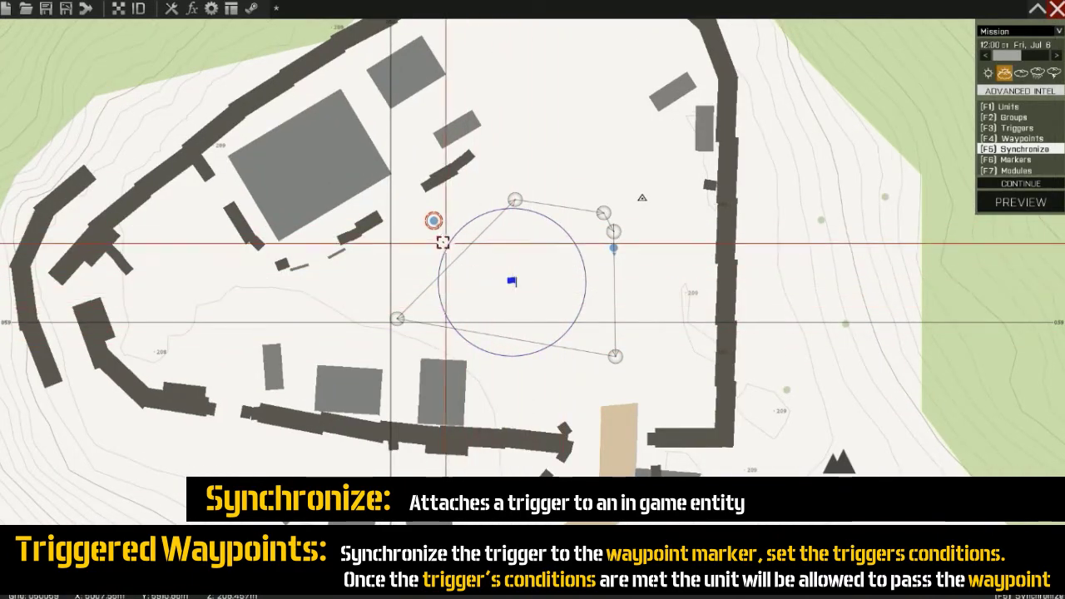
# Synchronize the BLUFOR trigger with the rifleman's first waypoint, directly south of him.
pyautogui.scroll(3, 444, 240)
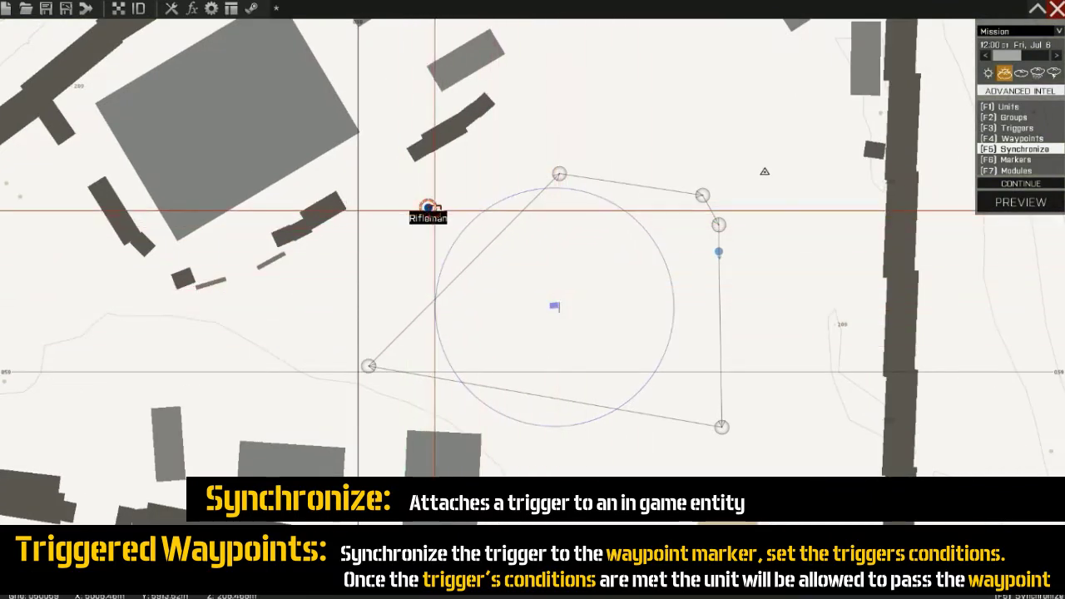
pyautogui.scroll(-2, 568, 306)
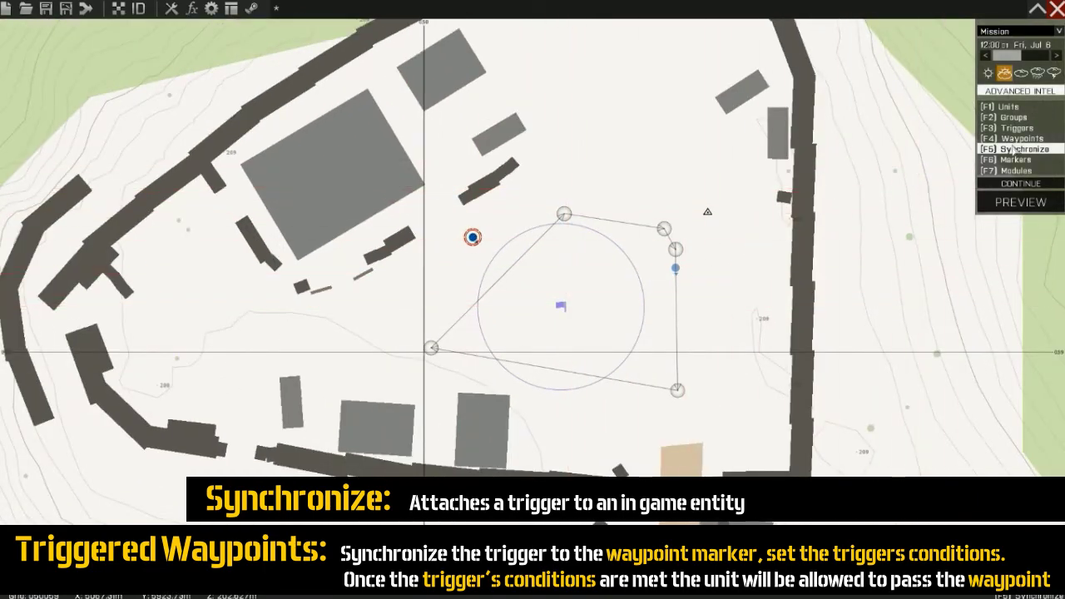
pyautogui.scroll(2, 680, 268)
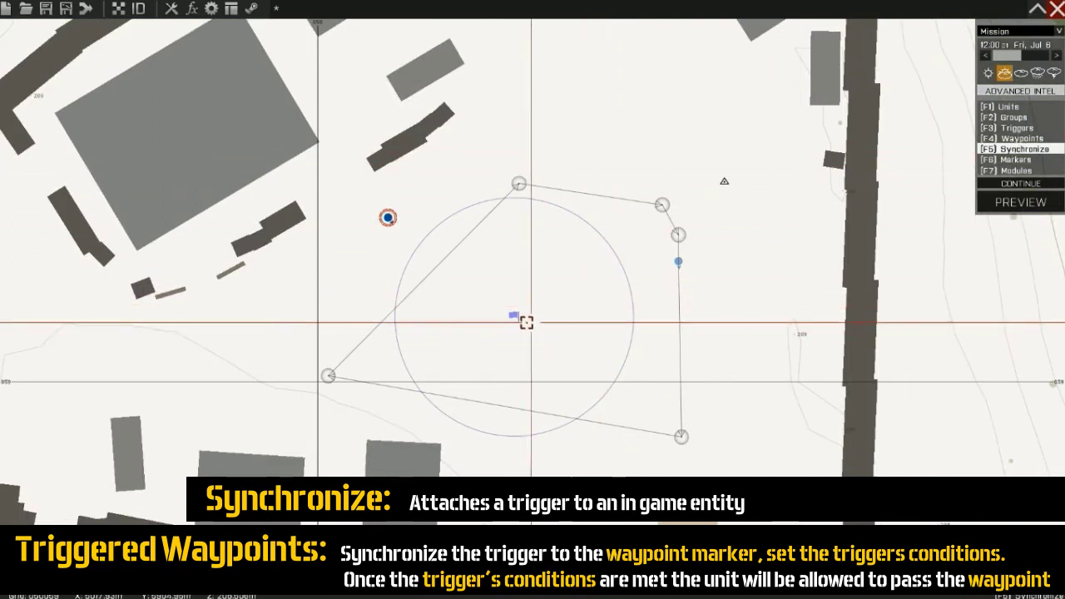
pyautogui.scroll(-3, 529, 313)
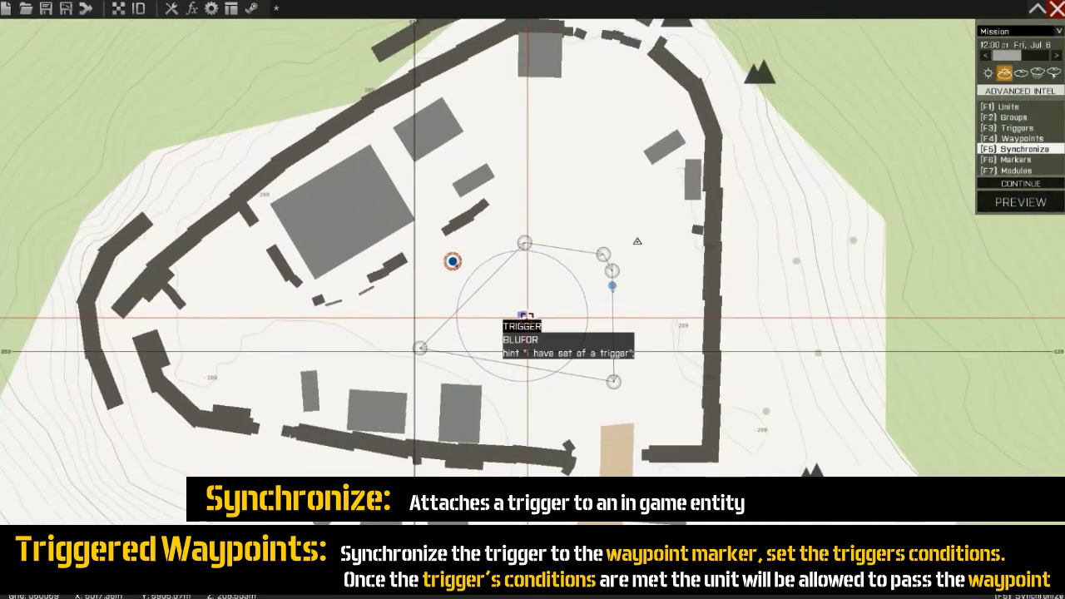
pyautogui.scroll(4, 535, 321)
pyautogui.scroll(-4, 541, 326)
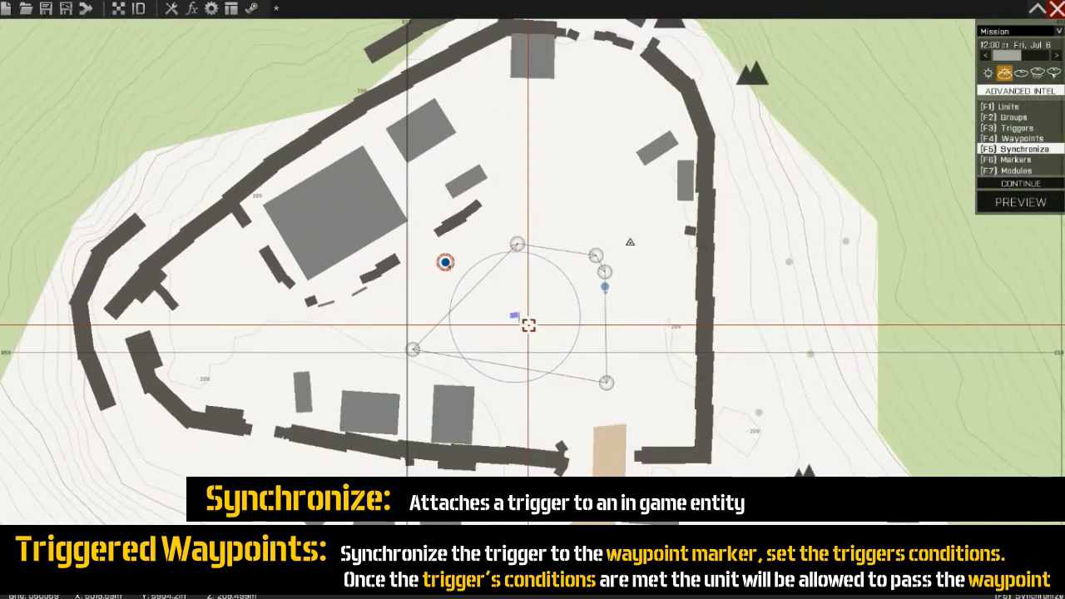
pyautogui.scroll(3, 527, 325)
pyautogui.moveTo(553, 333); pyautogui.dragTo(544, 349, button='right')
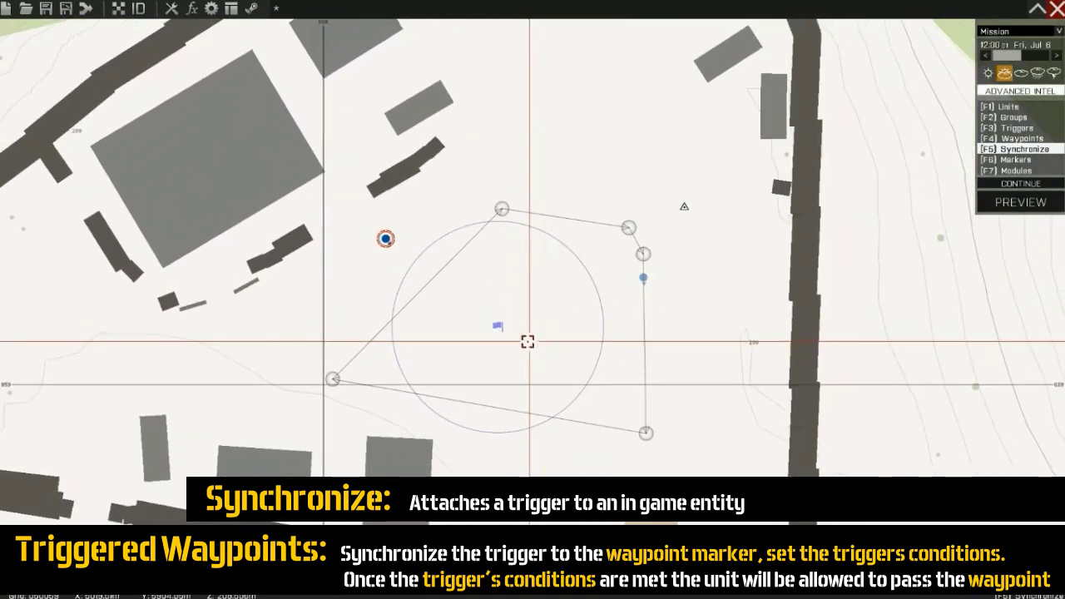
pyautogui.click(500, 330)
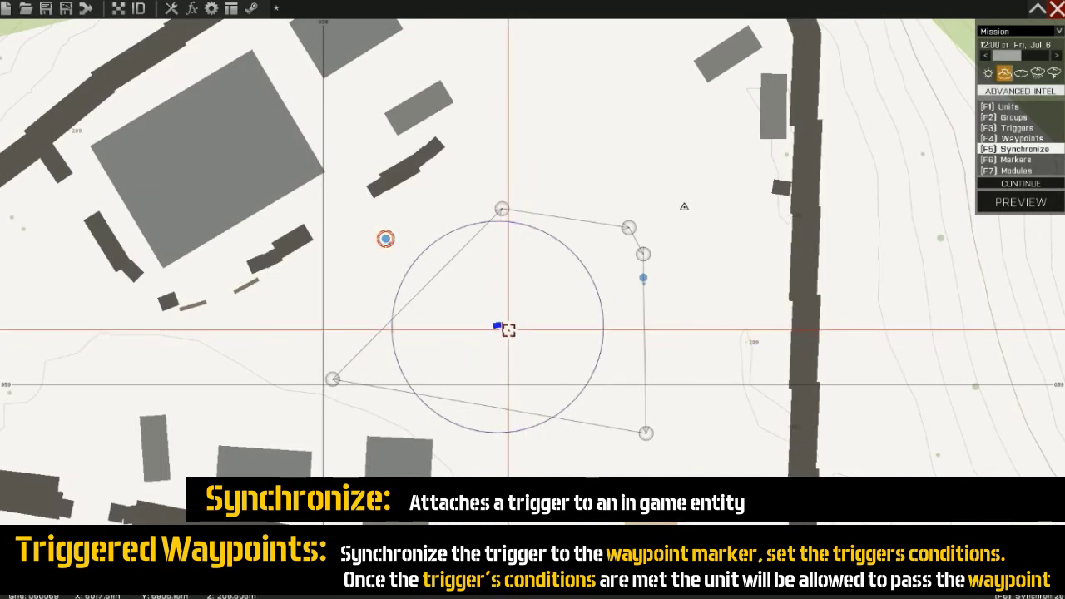
pyautogui.moveTo(573, 375); pyautogui.dragTo(646, 431)
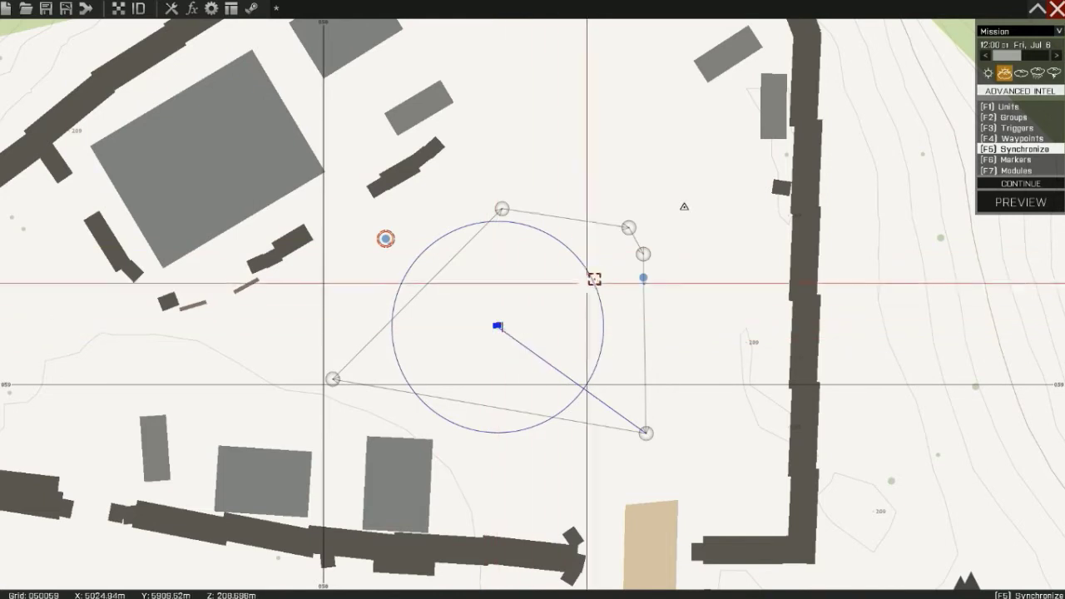
pyautogui.moveTo(643, 277); pyautogui.dragTo(645, 433)
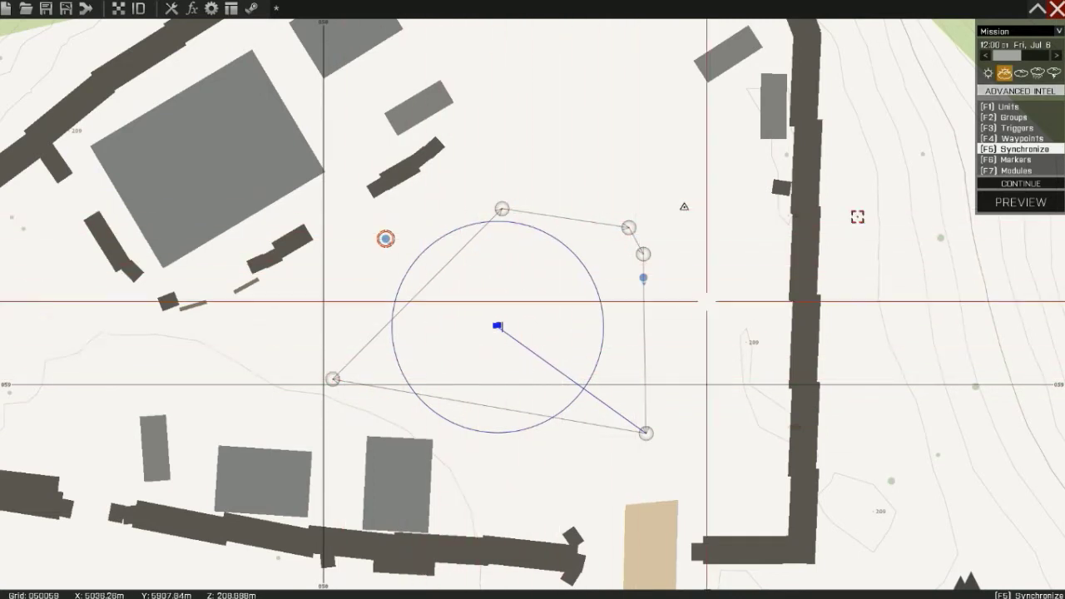
# Preview the mission to test the trigger synchronized with the rifleman's waypoint, and abort back to the editor map.
pyautogui.click(1020, 202)
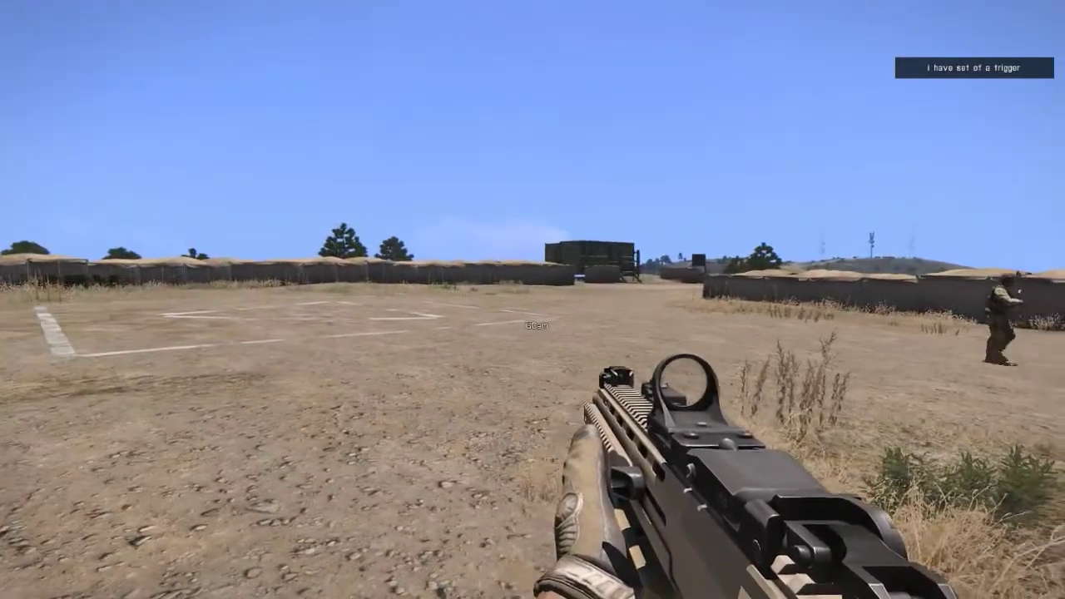
pyautogui.press('Escape')
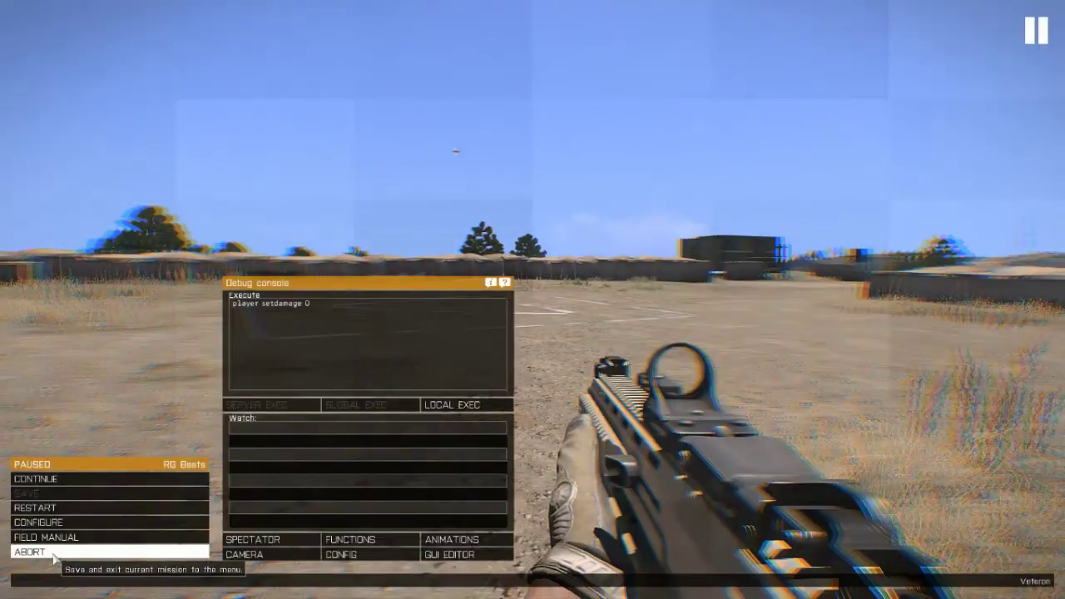
pyautogui.click(434, 292)
pyautogui.scroll(-3, 433, 292)
pyautogui.scroll(3, 448, 302)
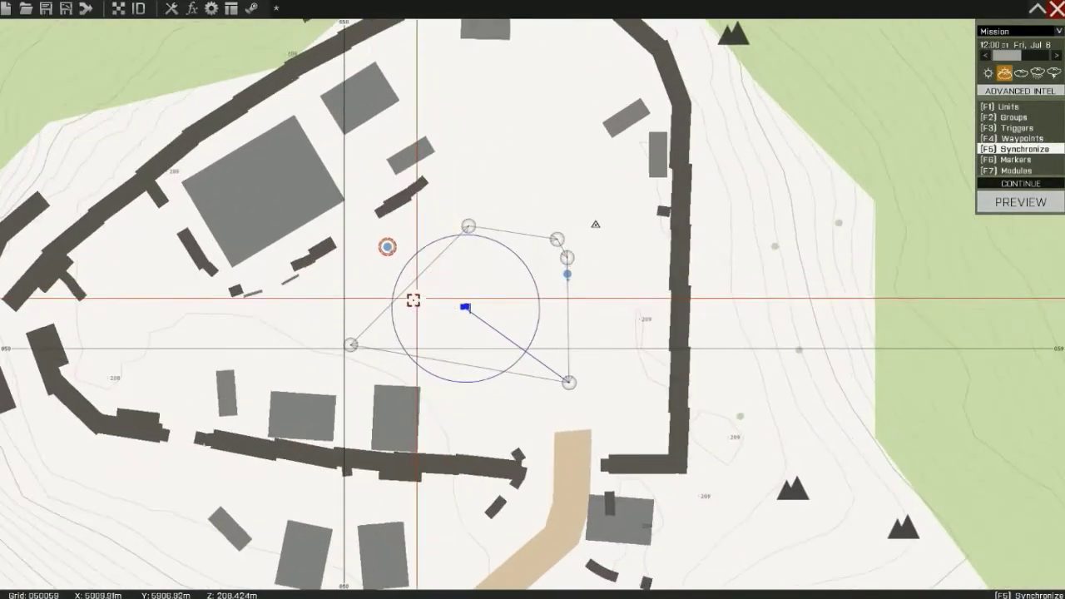
pyautogui.scroll(-2, 441, 283)
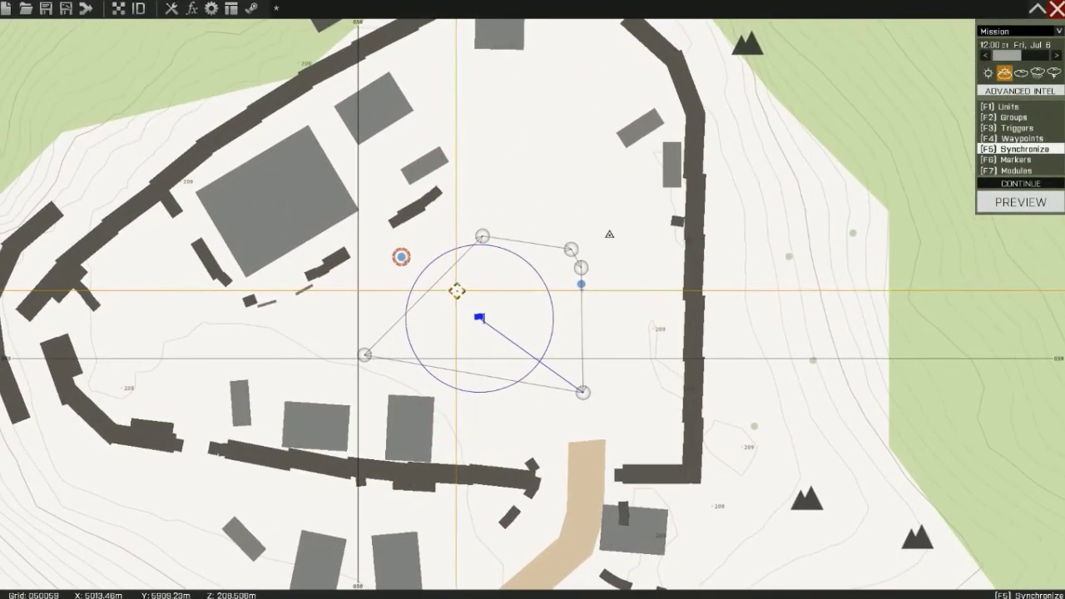
pyautogui.scroll(-1, 437, 292)
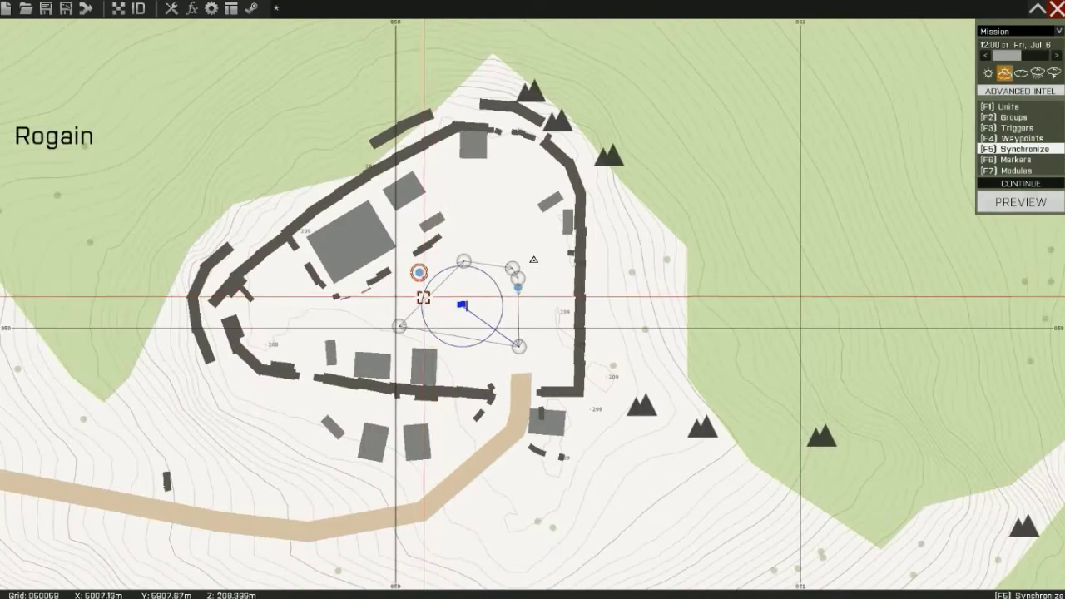
# Switch to Markers mode and examine Camp Rogain and its surroundings for a place to put a marker.
pyautogui.click(998, 158)
pyautogui.scroll(4, 452, 246)
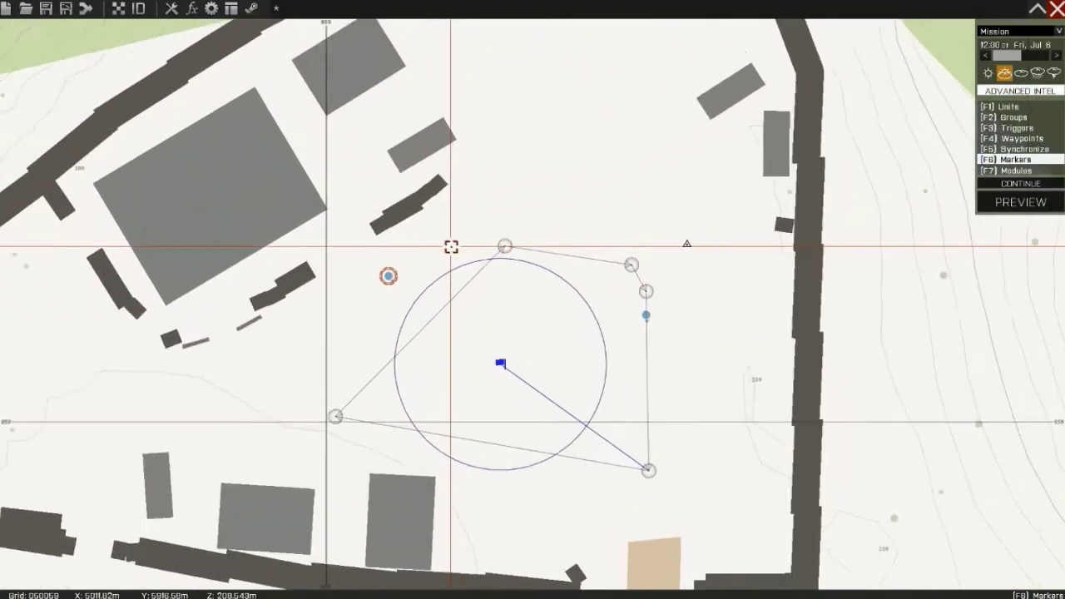
pyautogui.scroll(-4, 450, 244)
pyautogui.scroll(3, 449, 246)
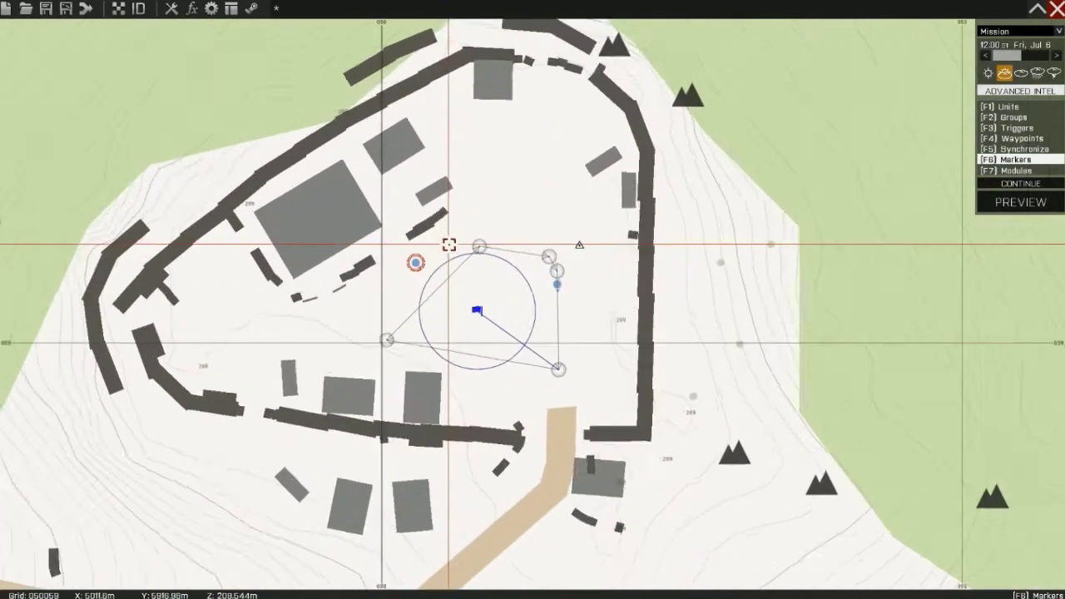
pyautogui.scroll(-4, 448, 245)
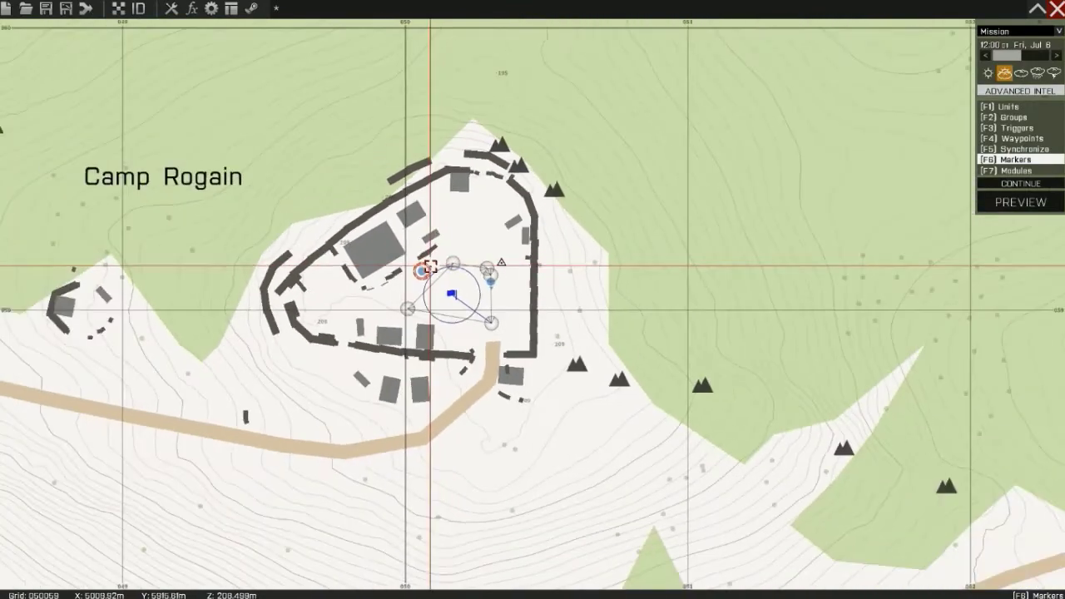
pyautogui.scroll(4, 432, 263)
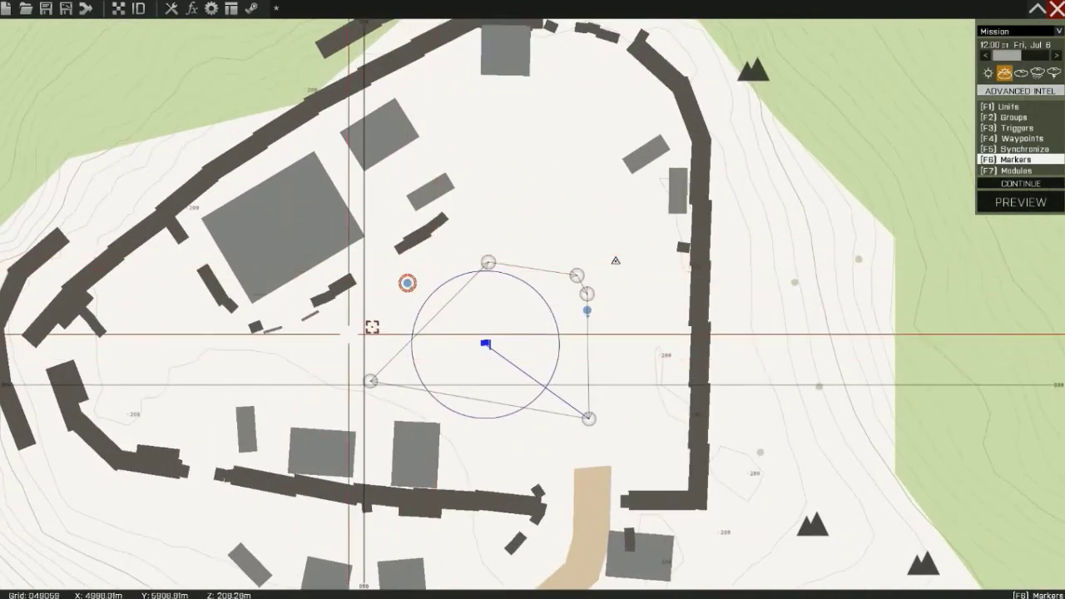
pyautogui.scroll(-4, 466, 245)
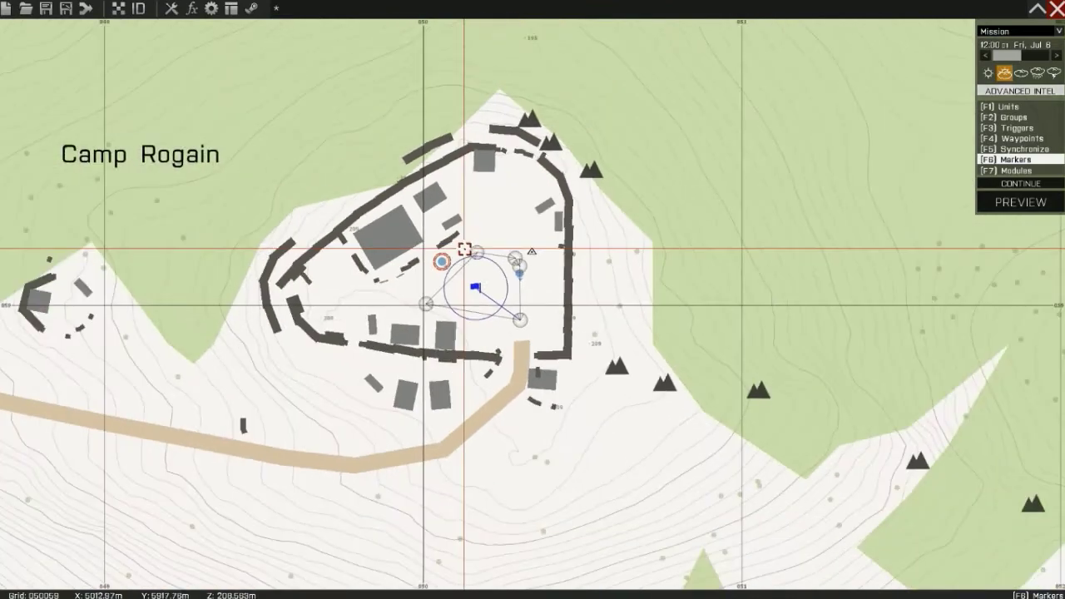
pyautogui.scroll(3, 466, 243)
pyautogui.scroll(3, 465, 245)
pyautogui.scroll(-5, 423, 312)
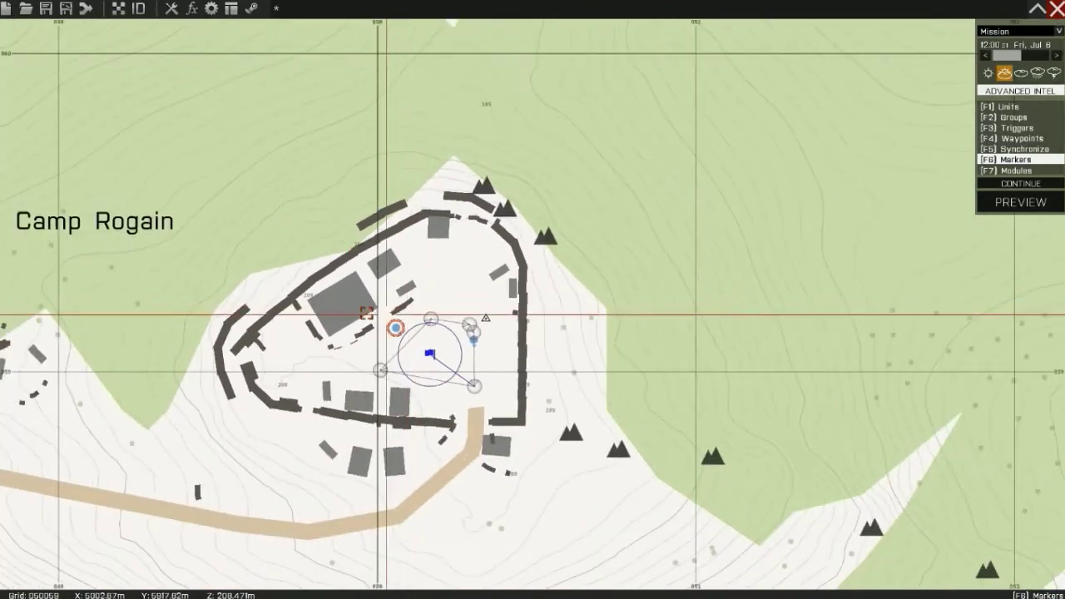
pyautogui.scroll(-2, 491, 270)
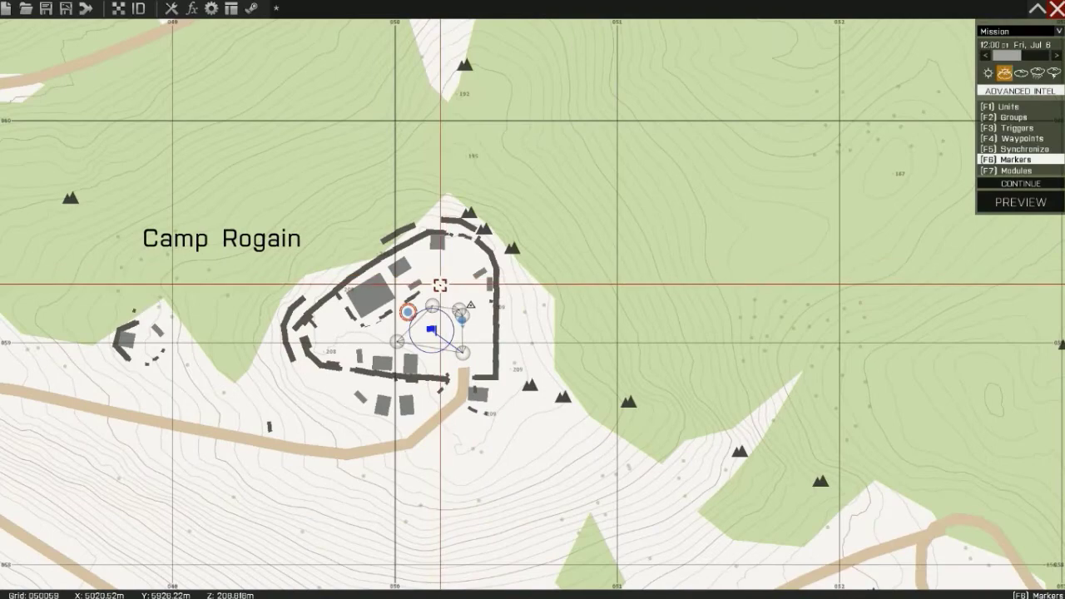
pyautogui.scroll(4, 441, 284)
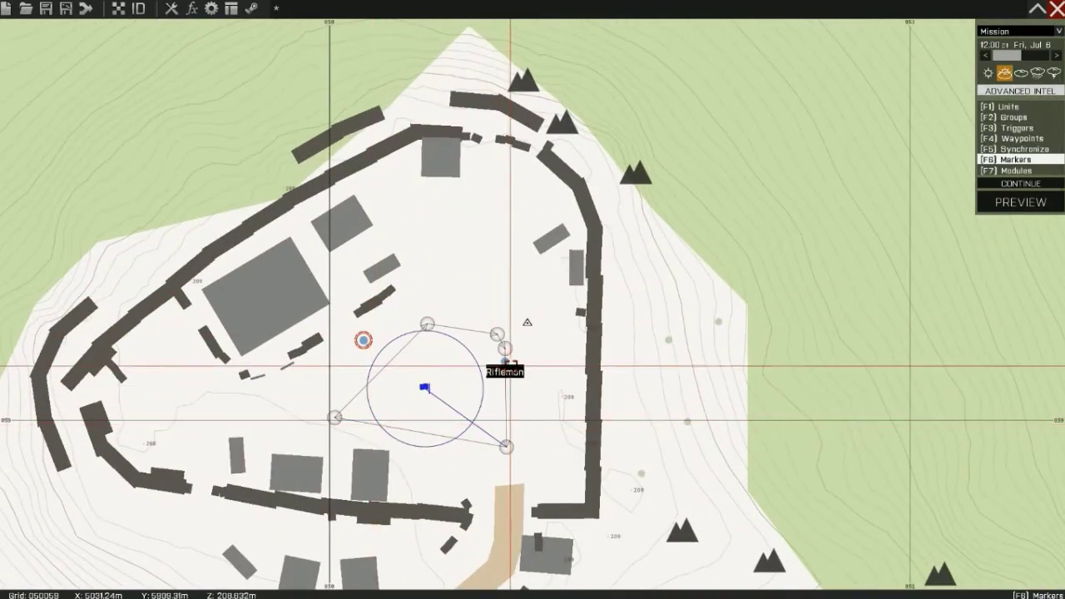
pyautogui.scroll(3, 407, 299)
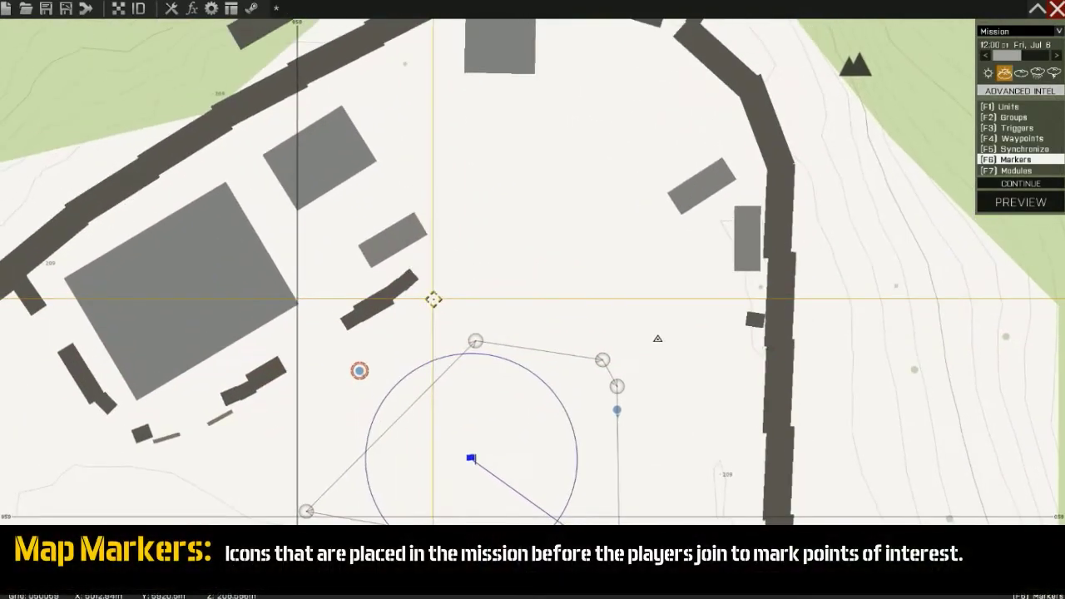
pyautogui.scroll(-5, 433, 300)
pyautogui.scroll(3, 424, 312)
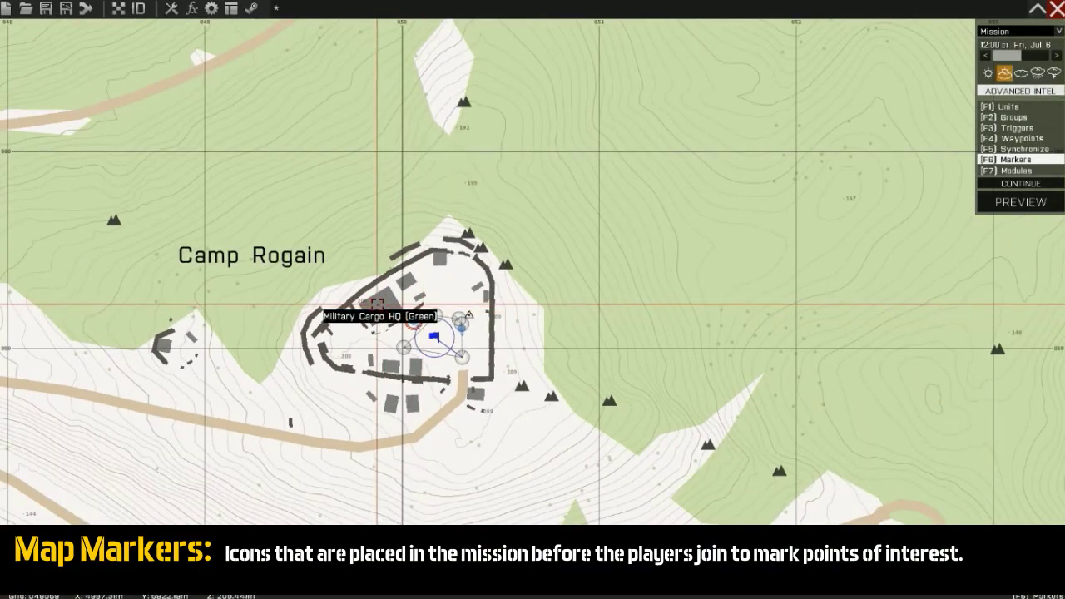
pyautogui.scroll(-2, 384, 305)
pyautogui.scroll(-4, 384, 305)
pyautogui.scroll(5, 374, 309)
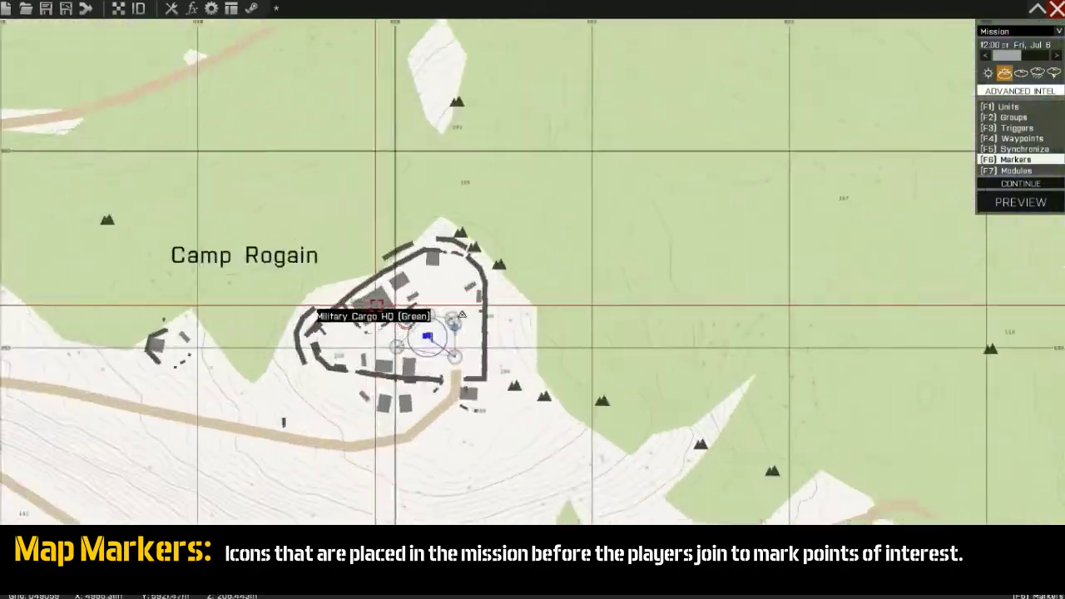
pyautogui.scroll(2, 364, 297)
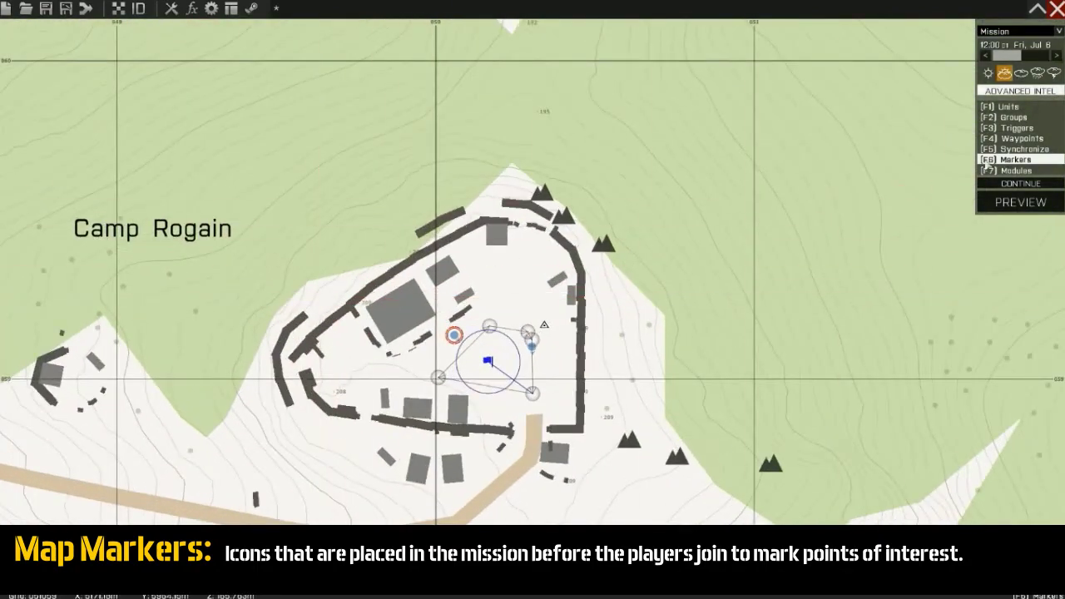
# Insert a red Objective icon marker named "marker1" with the text "This is a marker." inside Camp Rogain, just north of the northernmost waypoint.
pyautogui.doubleClick(492, 297)
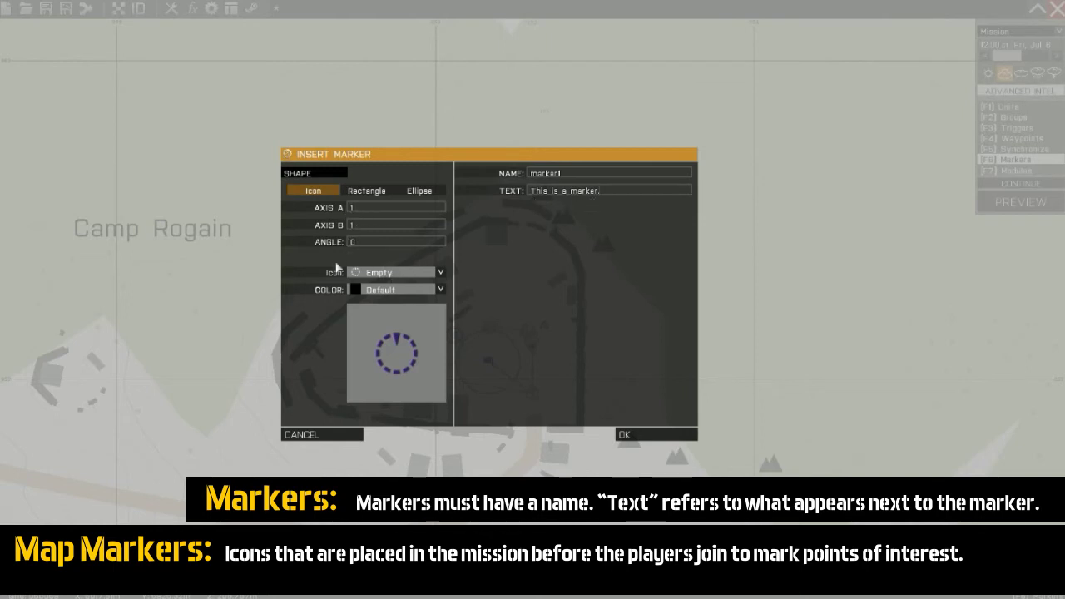
pyautogui.click(367, 292)
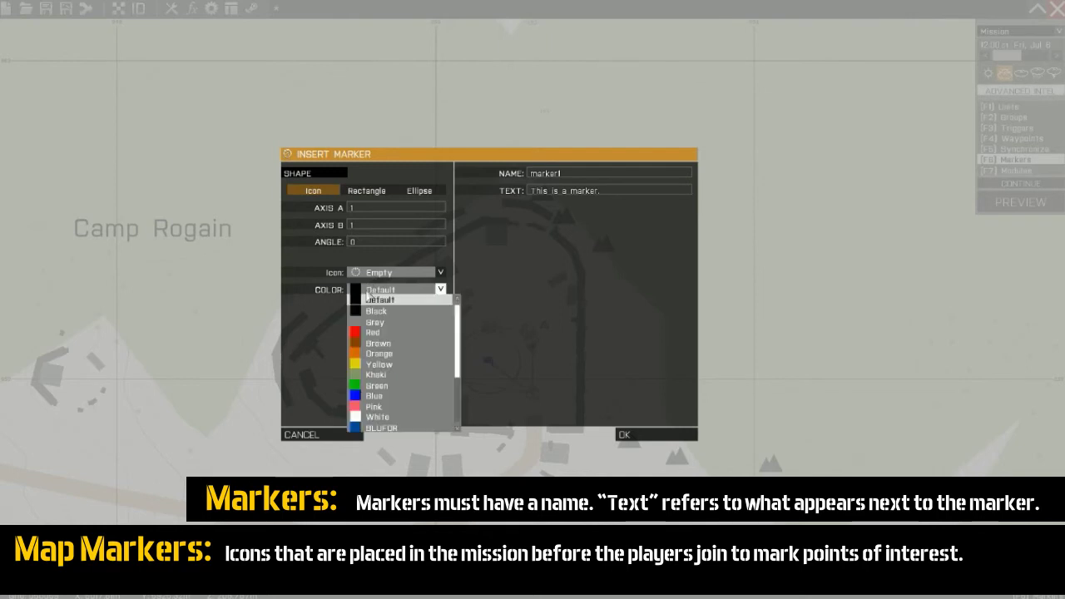
pyautogui.click(378, 335)
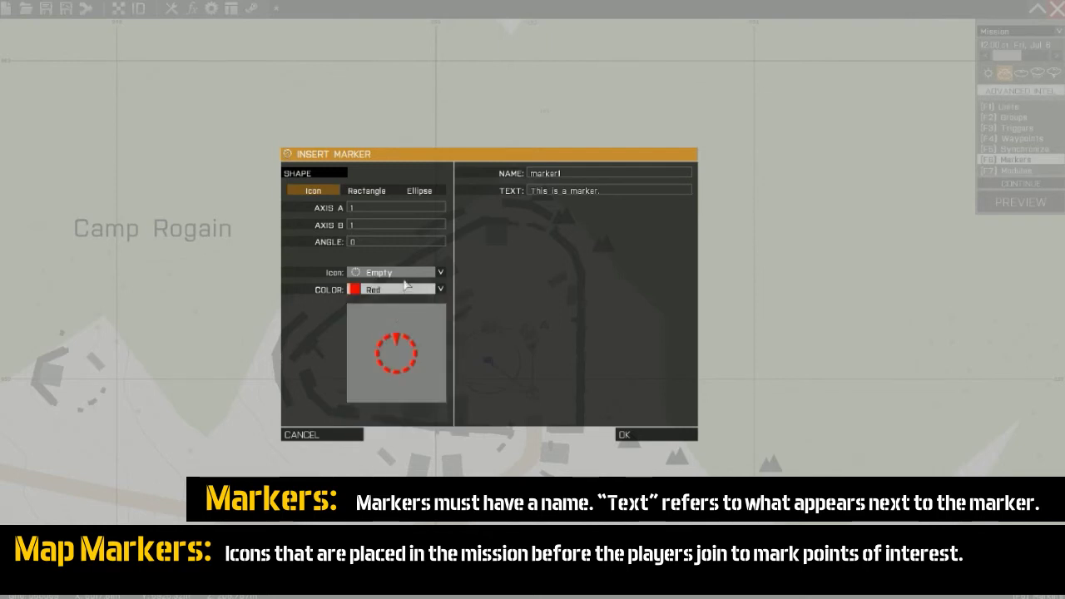
pyautogui.click(375, 273)
pyautogui.moveTo(488, 293); pyautogui.dragTo(488, 312)
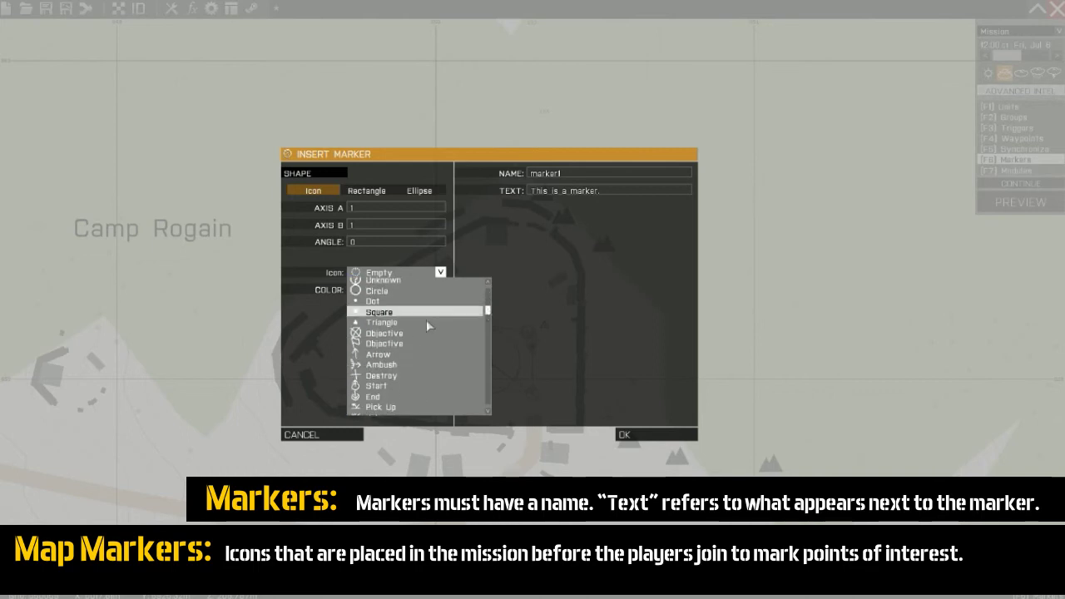
pyautogui.click(374, 334)
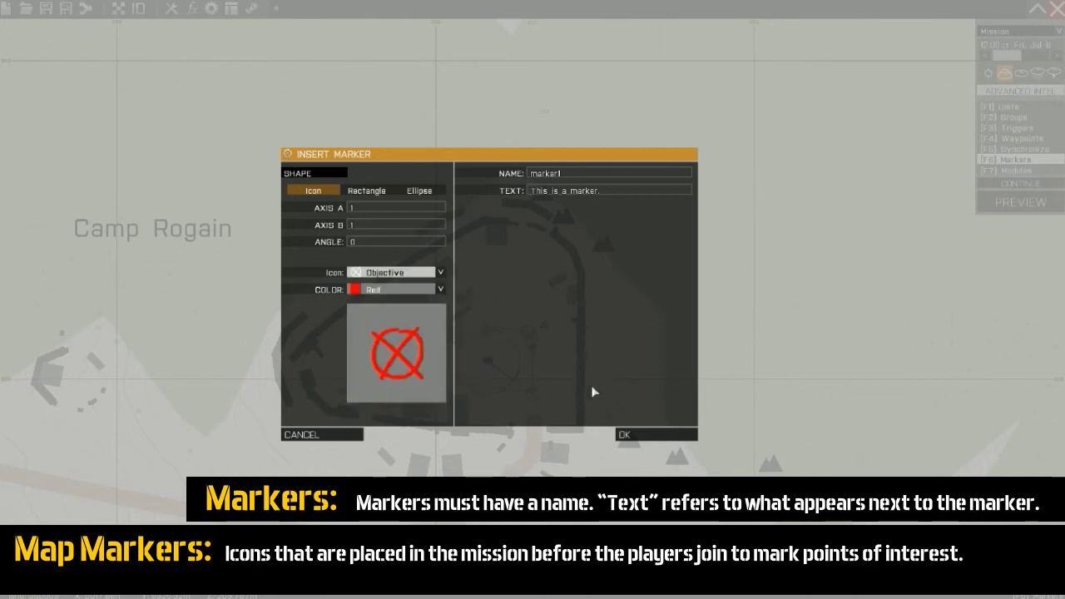
pyautogui.click(626, 434)
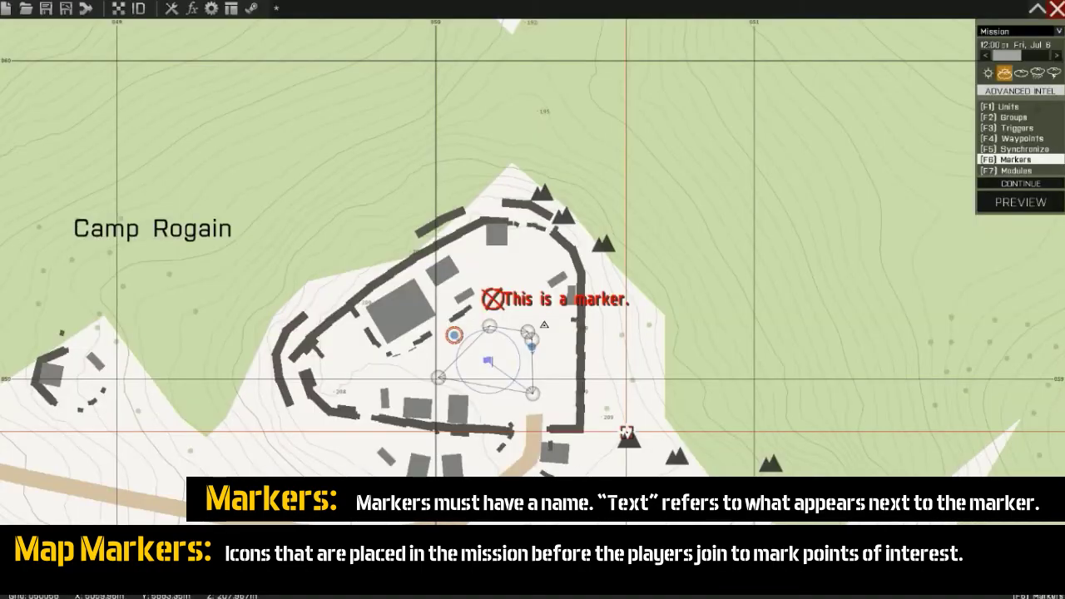
# Examine how the new marker and its text look on the editor map at whole-island and closer scales.
pyautogui.scroll(-8, 487, 304)
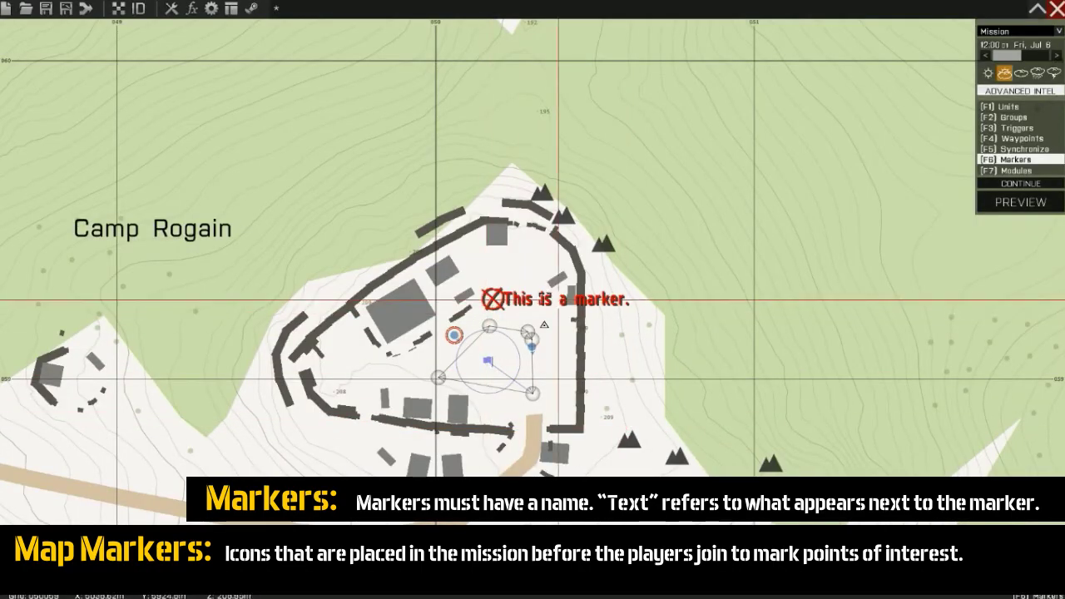
pyautogui.scroll(-3, 338, 227)
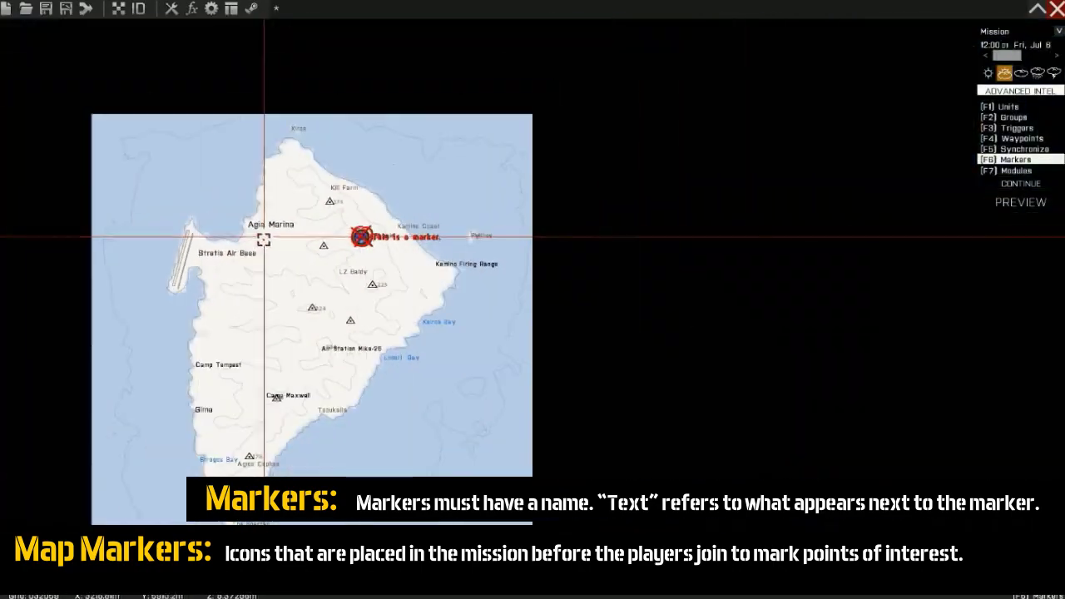
pyautogui.scroll(5, 261, 236)
pyautogui.scroll(6, 446, 234)
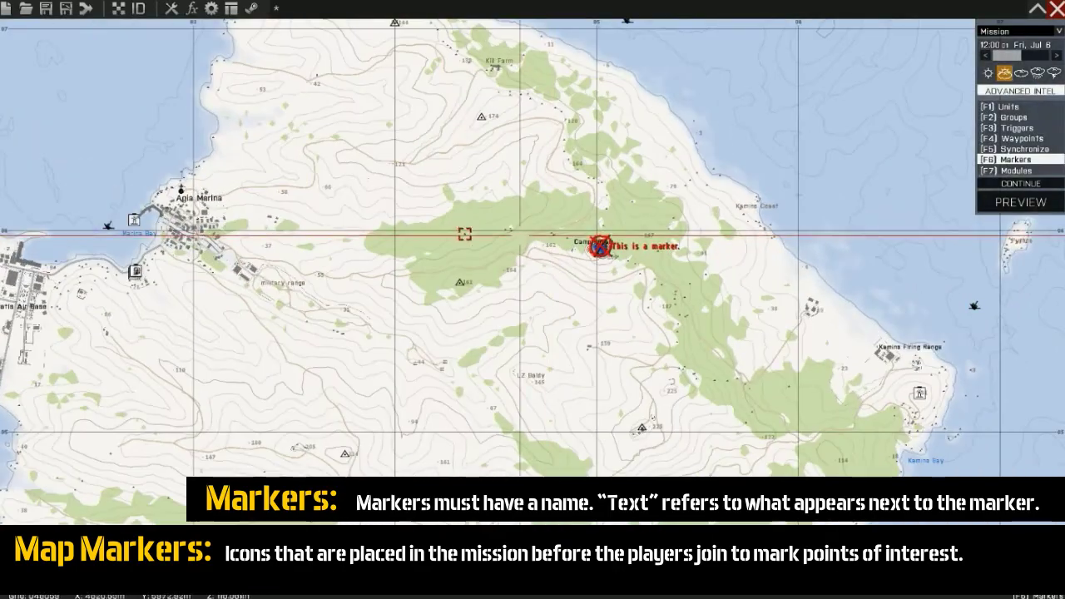
pyautogui.scroll(3, 574, 238)
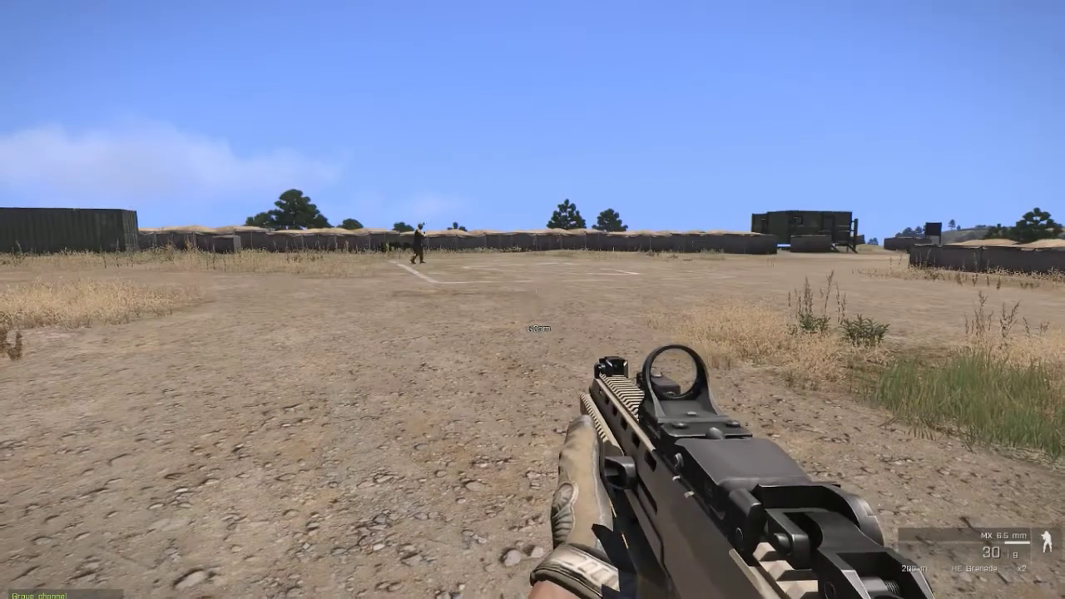
# Check the Objective marker at Camp Rogain on the player's in-game map during the mission preview, and close the map.
pyautogui.press('m')
pyautogui.scroll(5, 545, 283)
pyautogui.moveTo(549, 292)
pyautogui.mouseDown(button='right')
pyautogui.moveTo(483, 300)
pyautogui.moveTo(438, 349)
pyautogui.moveTo(476, 333)
pyautogui.mouseUp(button='right')
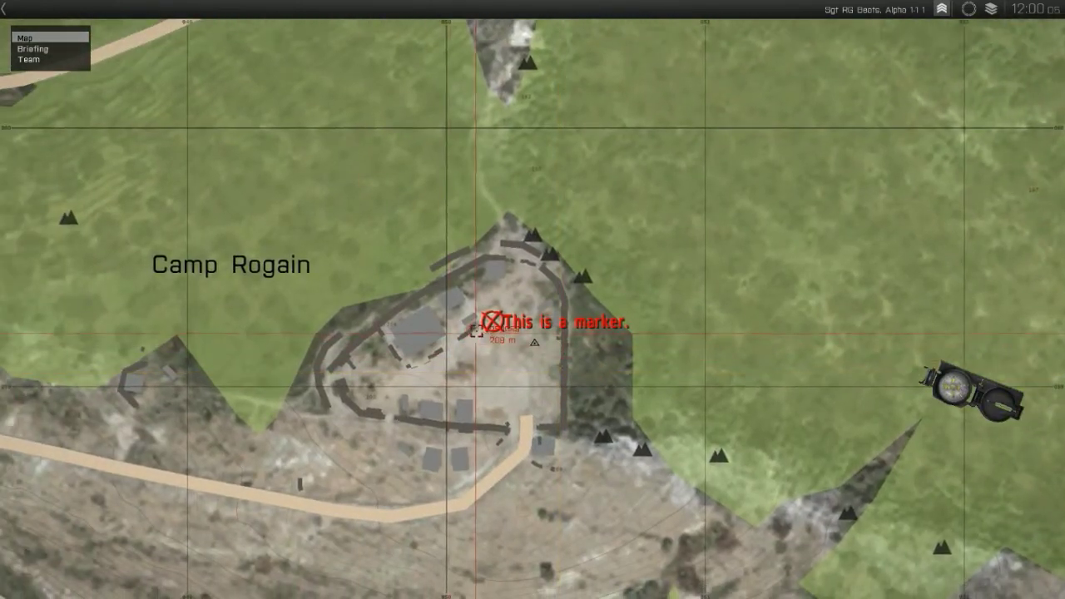
pyautogui.scroll(3, 476, 333)
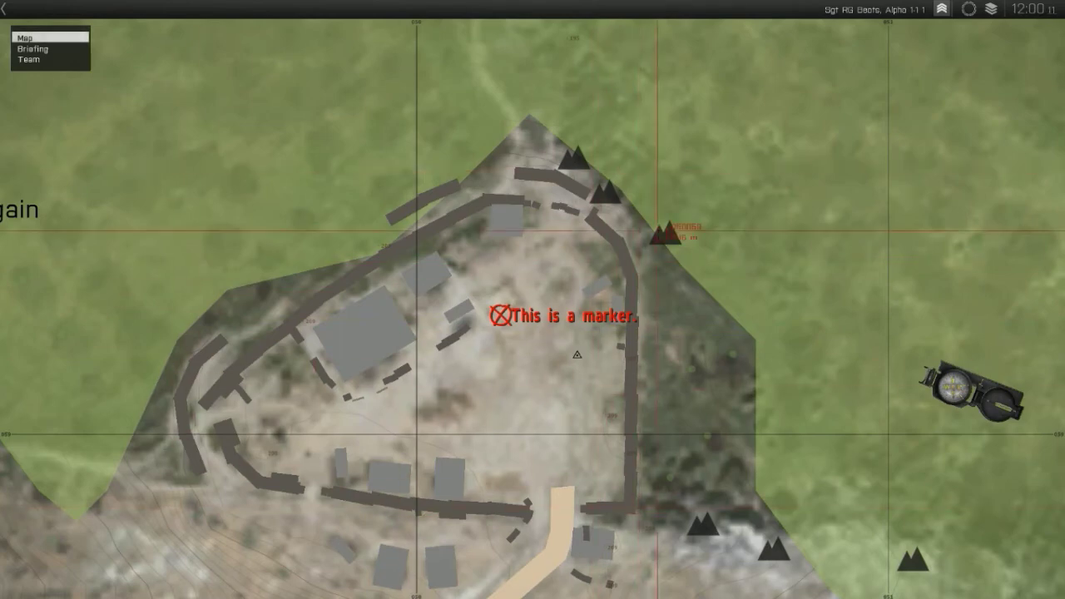
pyautogui.scroll(-3, 441, 353)
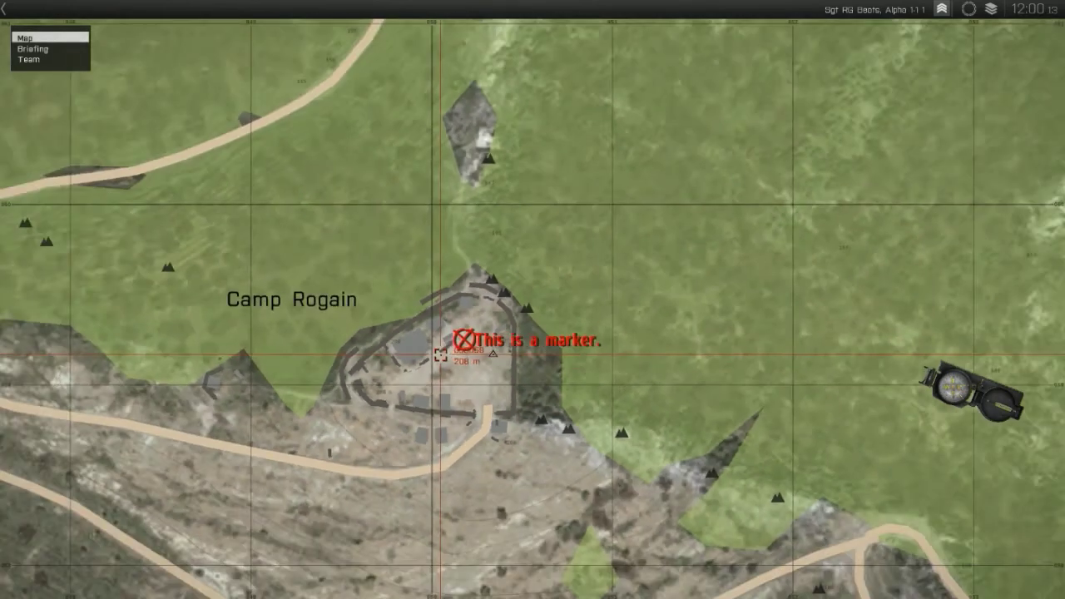
pyautogui.scroll(-2, 441, 354)
pyautogui.press('m')
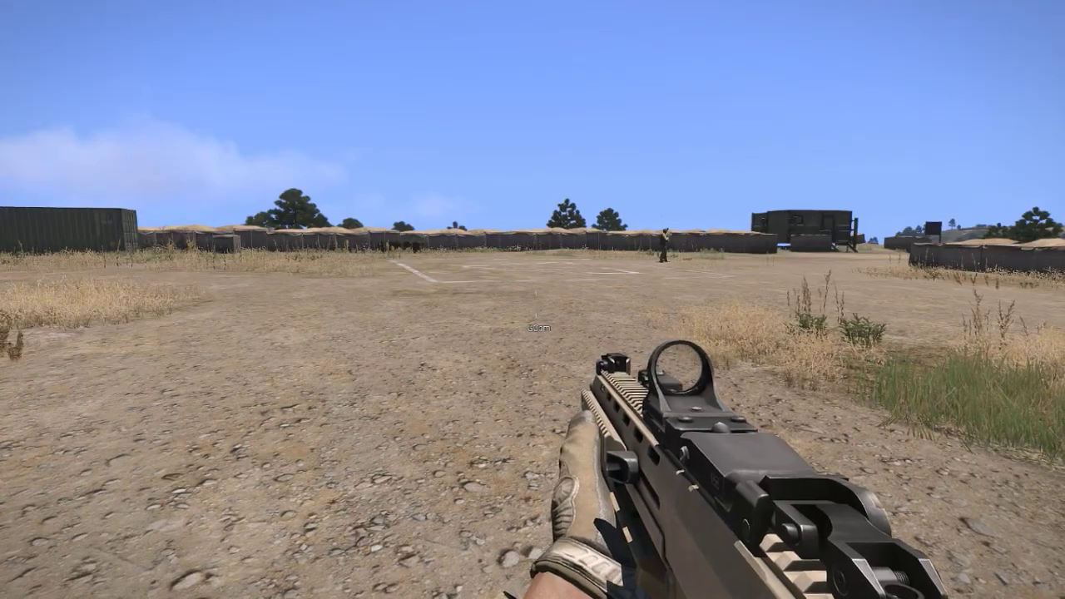
# Abort the mission preview and return to the editor map showing Camp Rogain and its marker.
pyautogui.press('Escape')
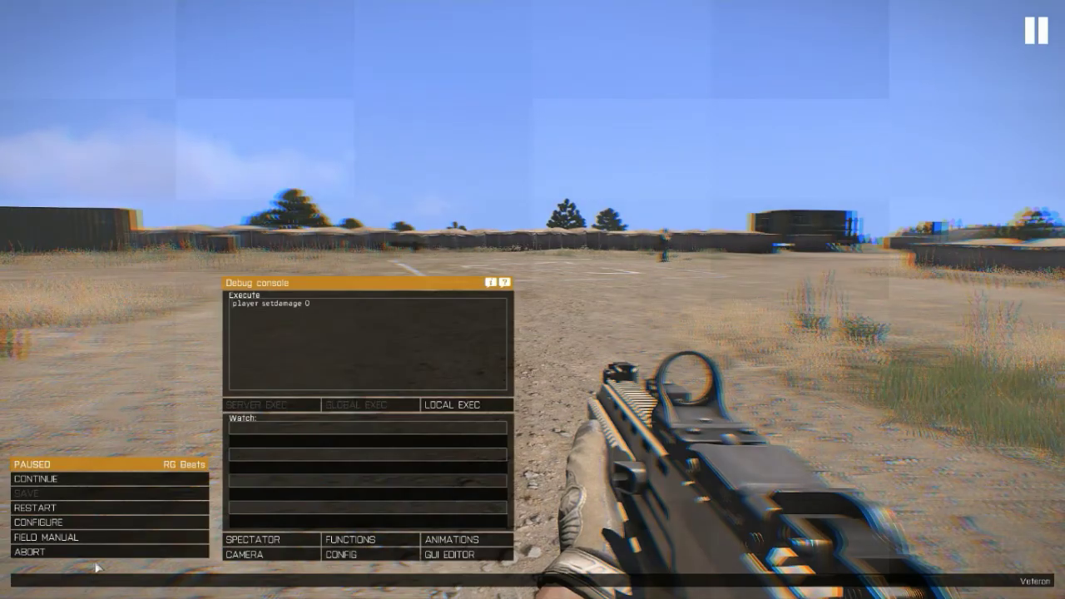
pyautogui.click(50, 551)
pyautogui.click(453, 291)
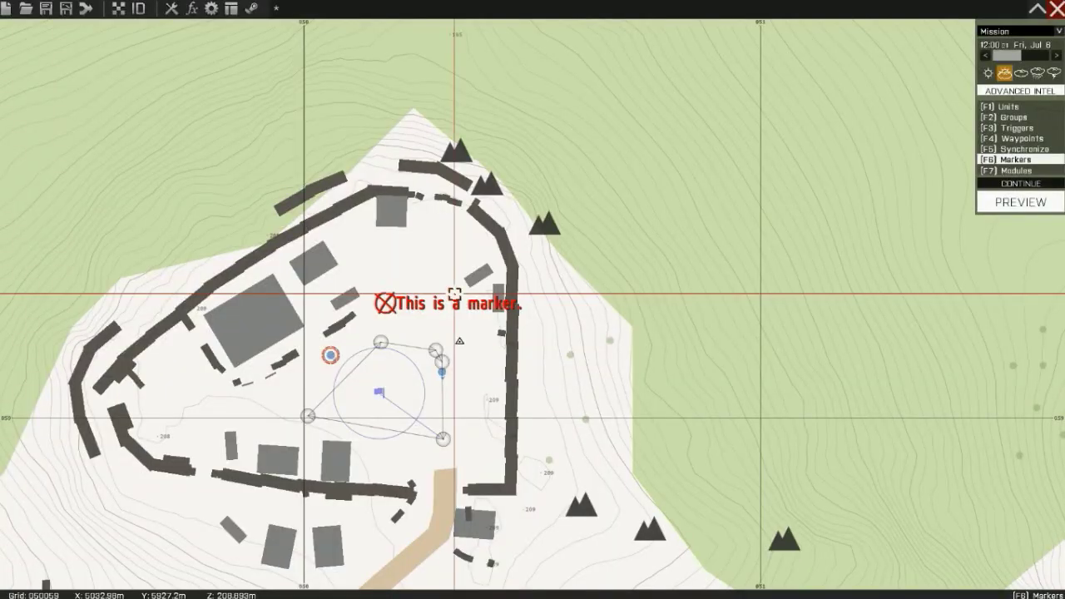
pyautogui.scroll(-5, 454, 294)
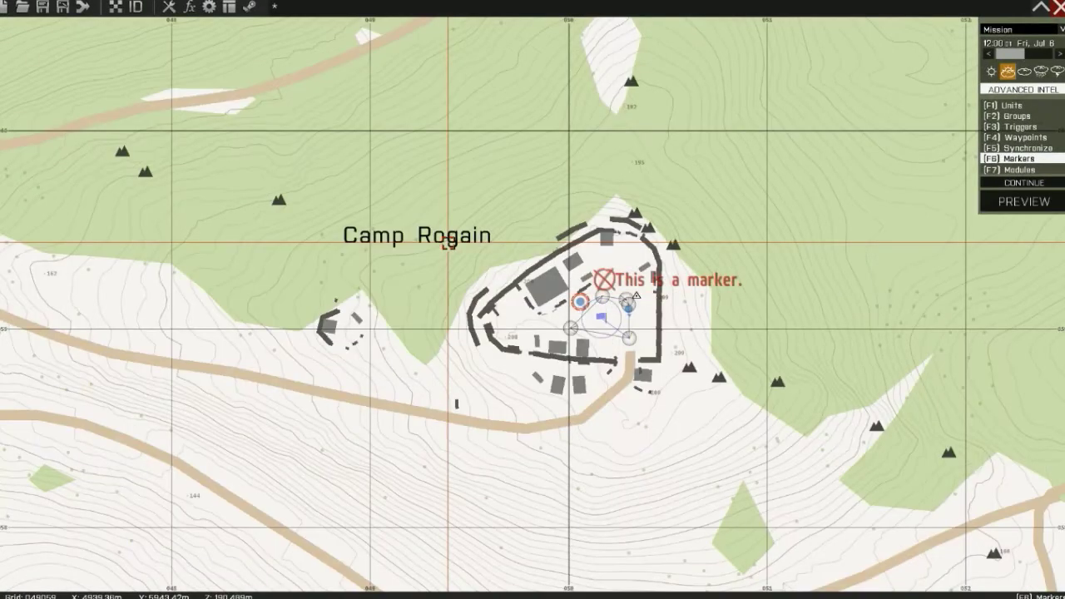